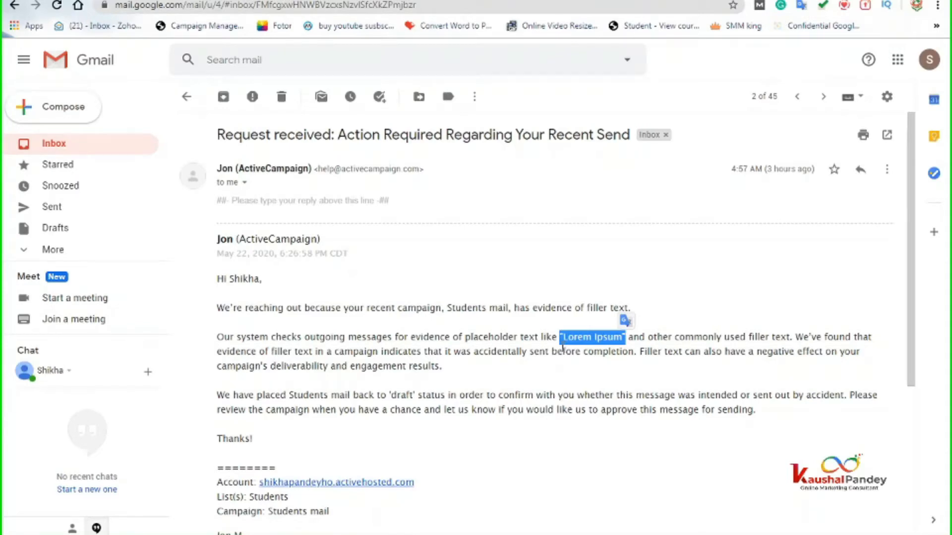
- Highlight the 'Lorem Ipsum' filler phrase in the Gmail message and switch to ActiveCampaign's overview
{"action": "left_click", "coordinate": [565, 350]}
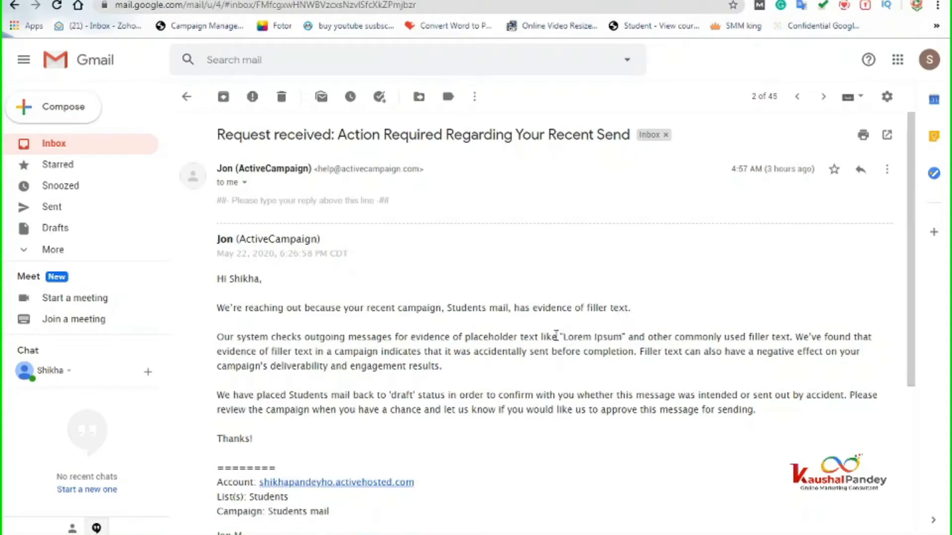
{"action": "left_click_drag", "start_coordinate": [564, 339], "coordinate": [625, 339]}
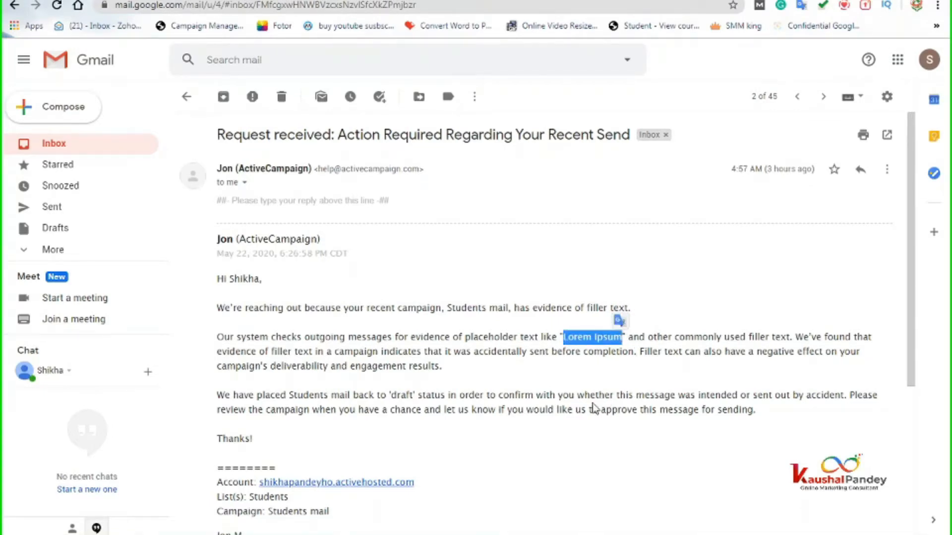
{"action": "left_click", "coordinate": [577, 352]}
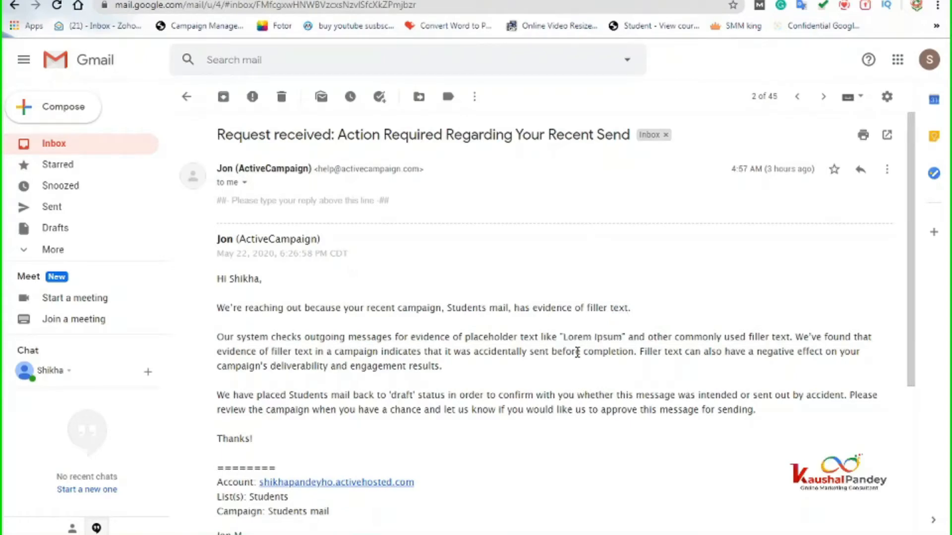
{"action": "left_click_drag", "start_coordinate": [559, 337], "coordinate": [626, 341]}
{"action": "key", "text": "alt+Tab"}
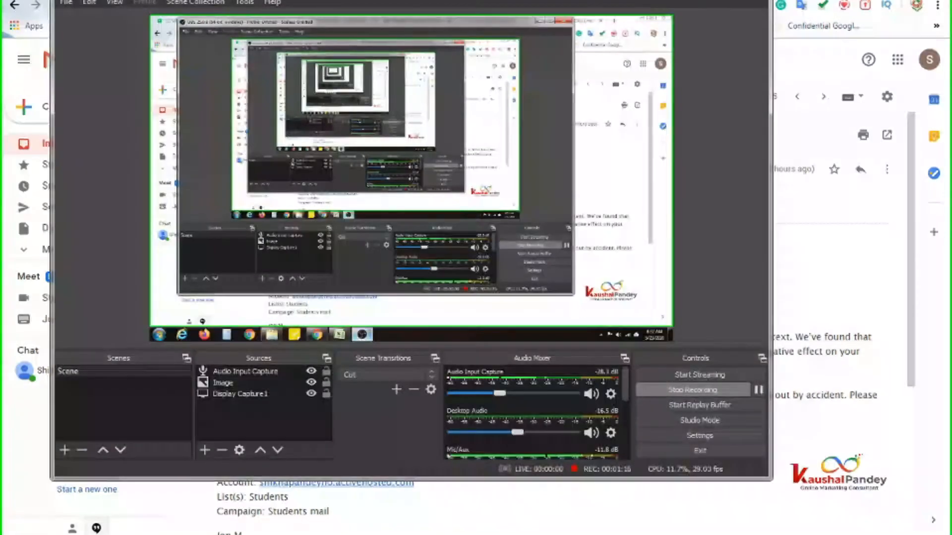
{"action": "key", "text": "alt+Tab"}
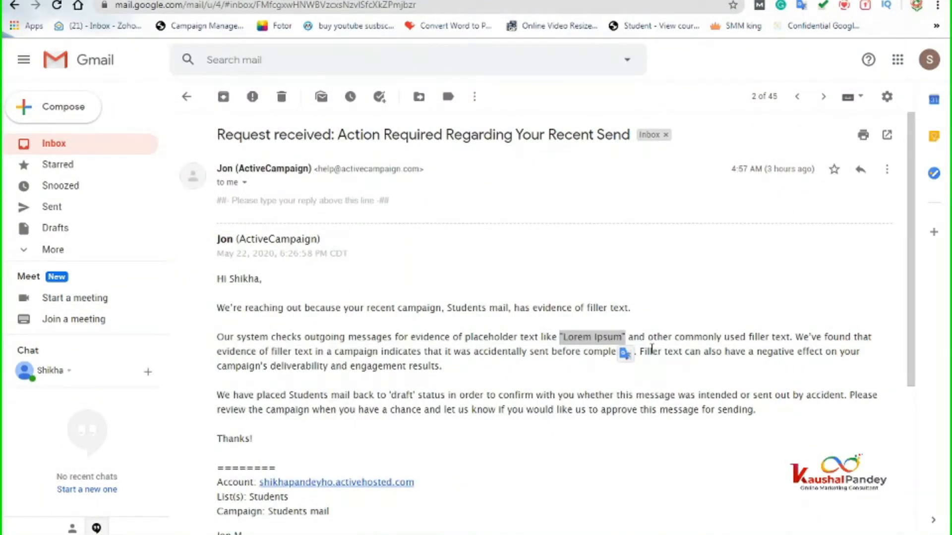
{"action": "left_click", "coordinate": [583, 354]}
{"action": "left_click_drag", "start_coordinate": [560, 339], "coordinate": [628, 341]}
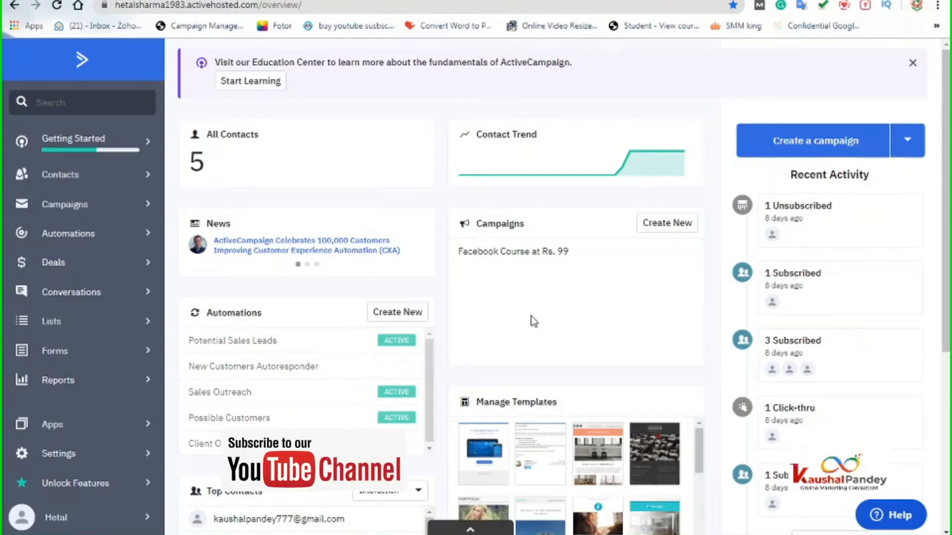
- Review the Business Owners, Master Contact List and Students lists, then go to Forms
{"action": "left_click", "coordinate": [69, 326]}
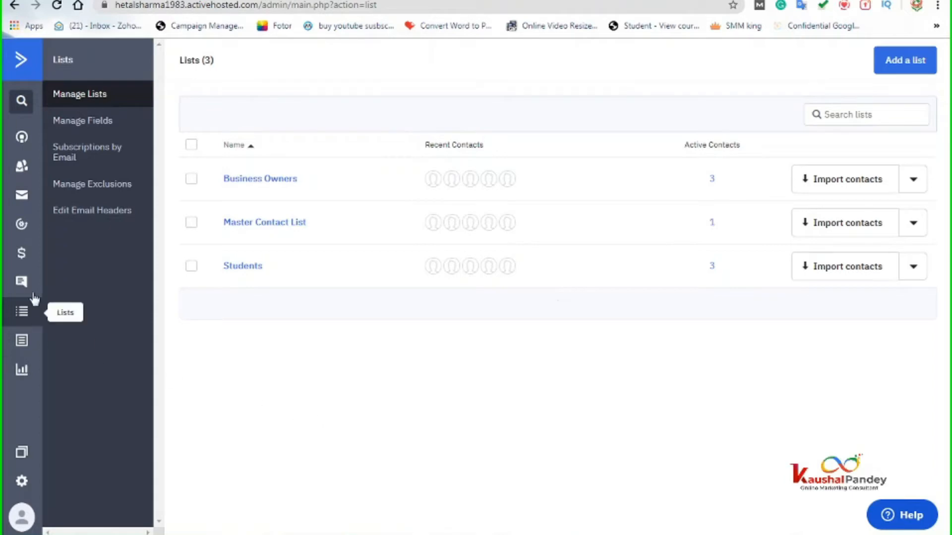
{"action": "left_click", "coordinate": [23, 344]}
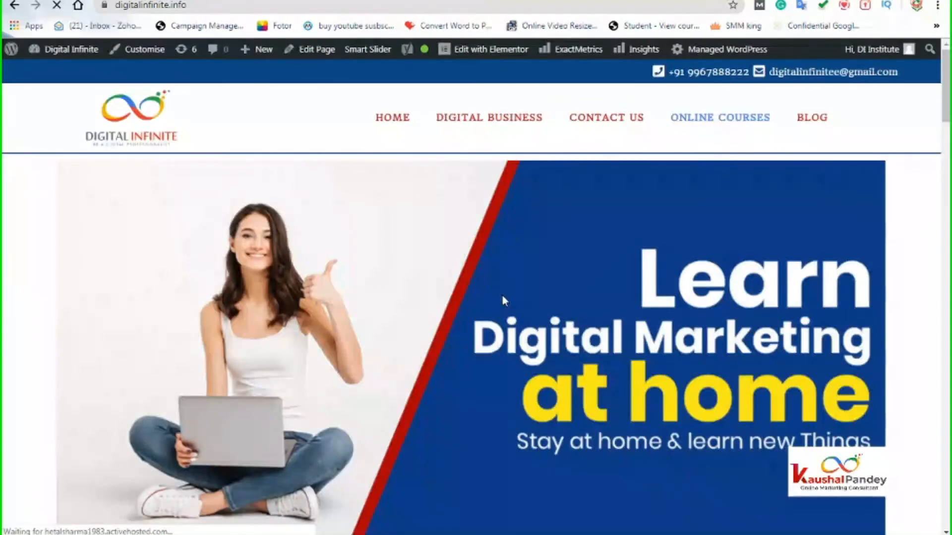
- Scroll down the digitalinfinite.info home page to look over its sign-up form
{"action": "scroll", "coordinate": [502, 297], "scroll_direction": "down", "scroll_amount": 7}
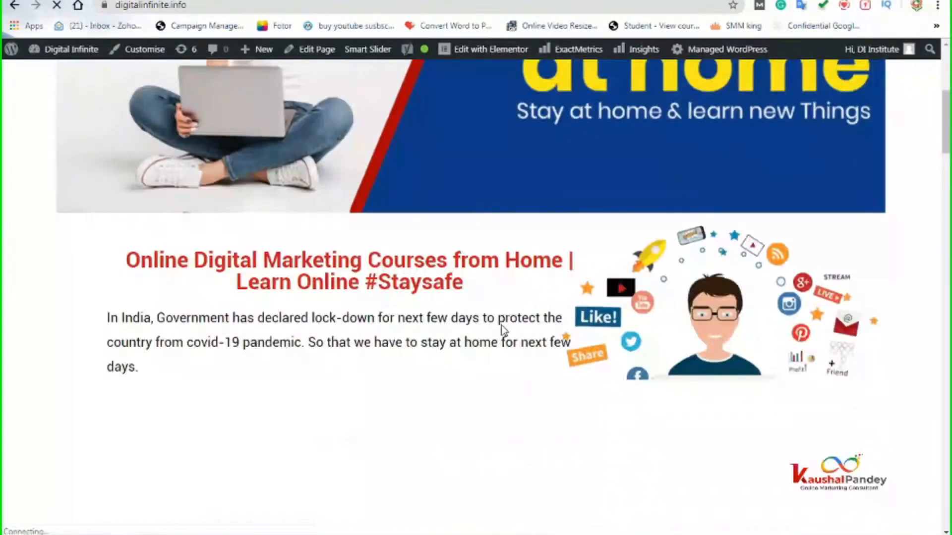
{"action": "scroll", "coordinate": [501, 326], "scroll_direction": "down", "scroll_amount": 10}
{"action": "scroll", "coordinate": [502, 361], "scroll_direction": "down", "scroll_amount": 15}
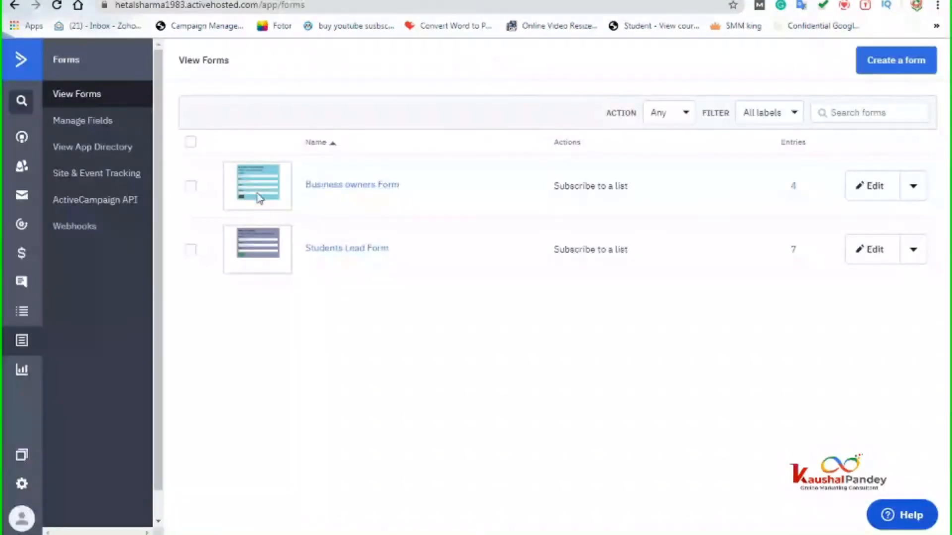
- Return to the ActiveCampaign overview and go to the empty Automations page
{"action": "left_click", "coordinate": [19, 60]}
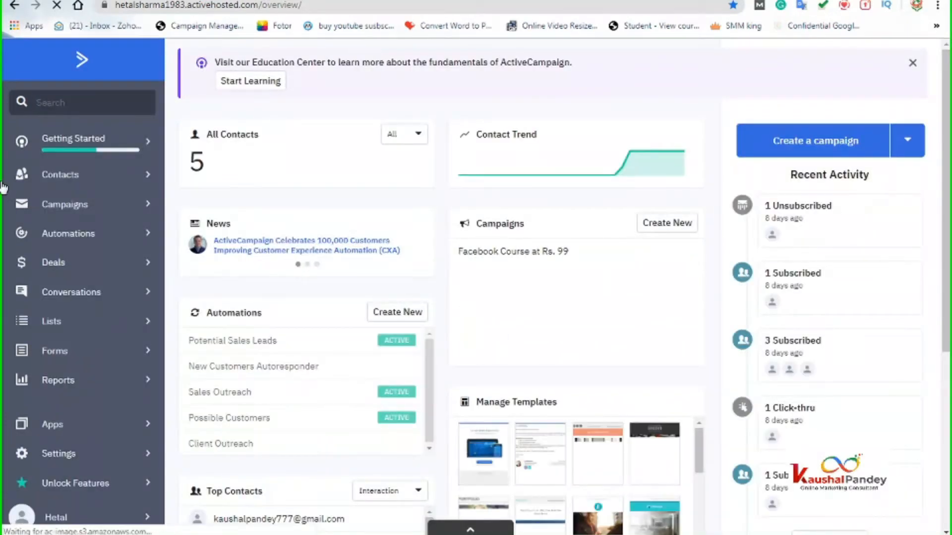
{"action": "left_click", "coordinate": [80, 241]}
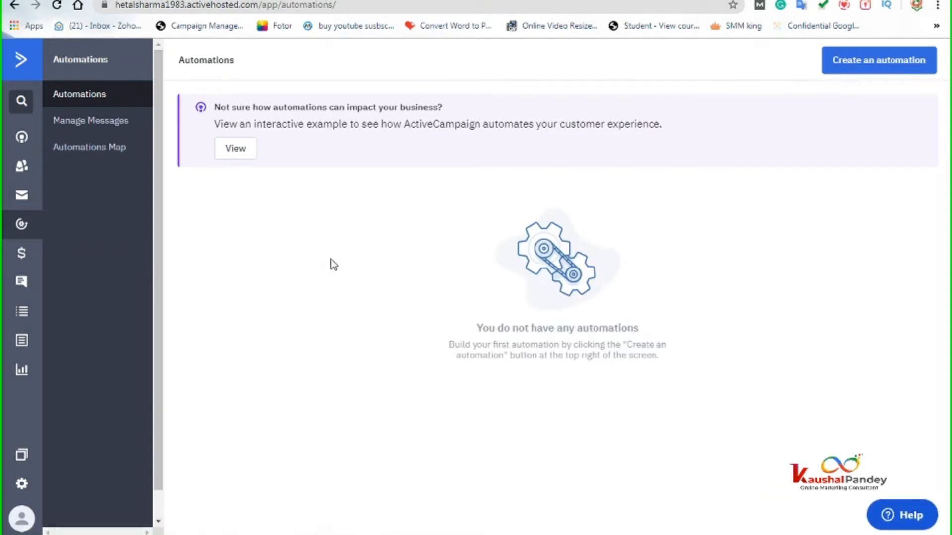
- Build a new automation from scratch with a 'Subscribes to a list' start trigger
{"action": "left_click", "coordinate": [870, 70]}
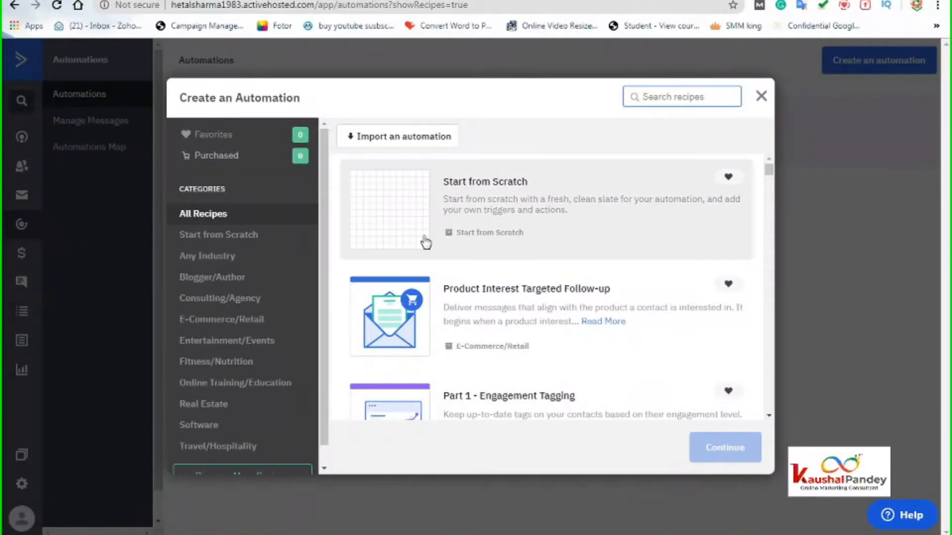
{"action": "left_click", "coordinate": [398, 215]}
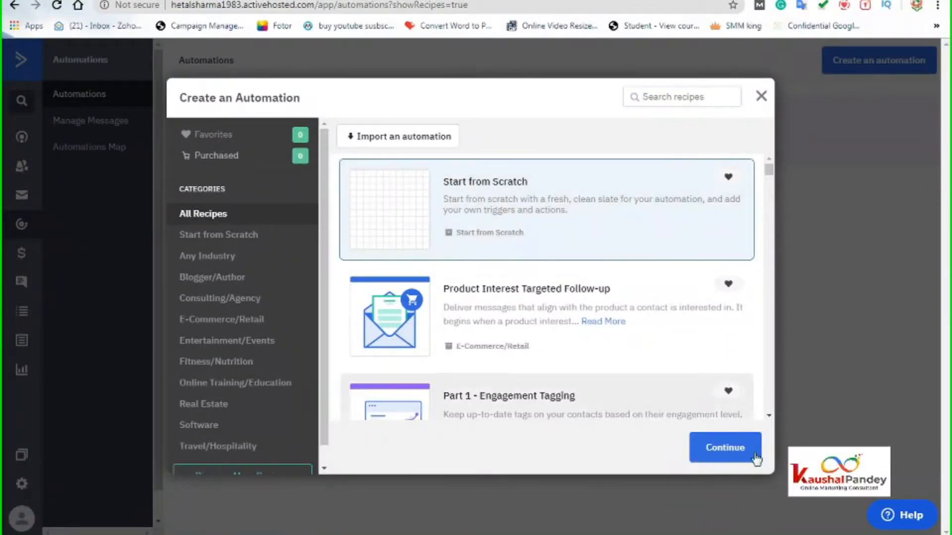
{"action": "left_click", "coordinate": [728, 448]}
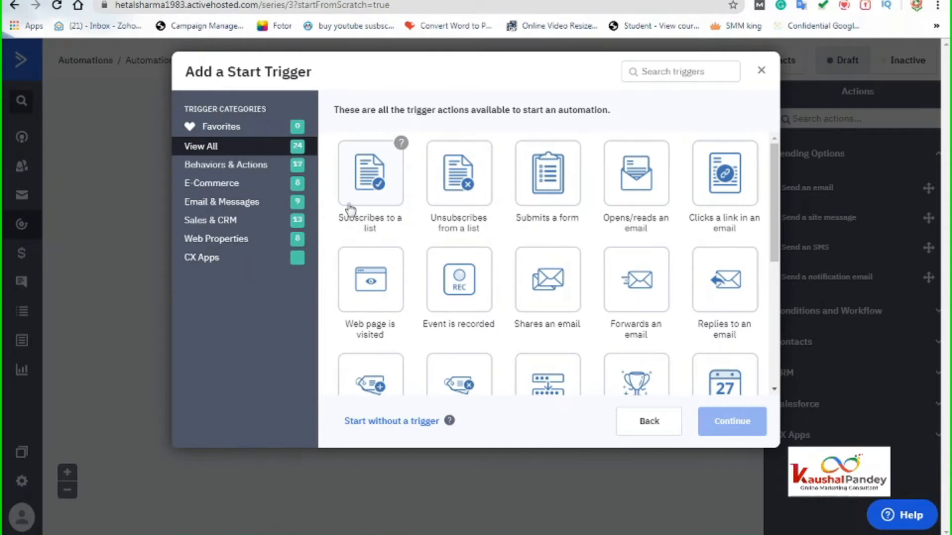
{"action": "left_click", "coordinate": [359, 181]}
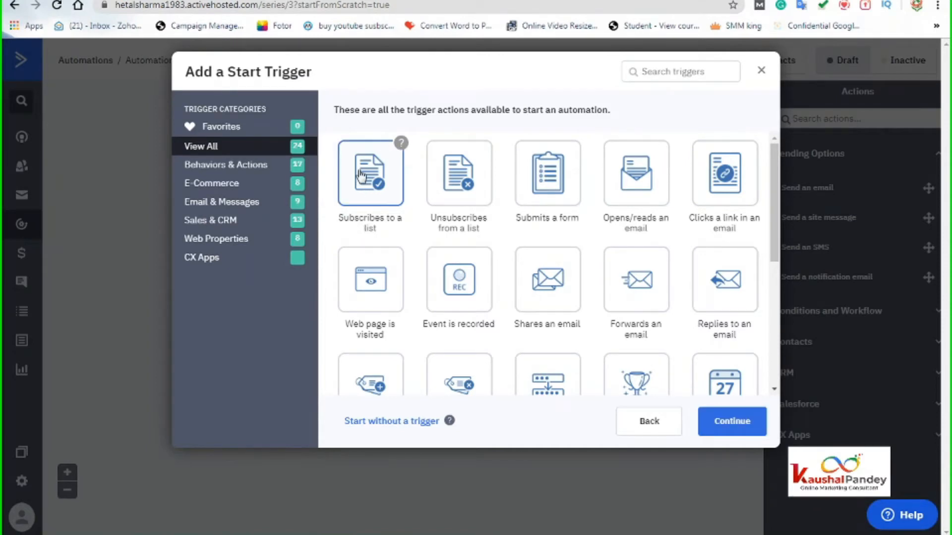
{"action": "left_click", "coordinate": [728, 420]}
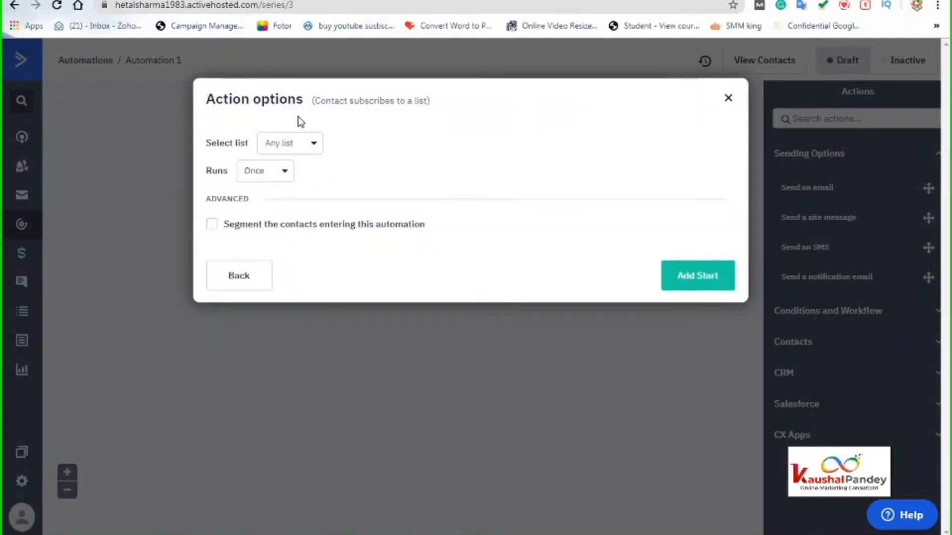
- Choose Business Owners as the list whose subscriptions trigger the automation
{"action": "left_click", "coordinate": [303, 145]}
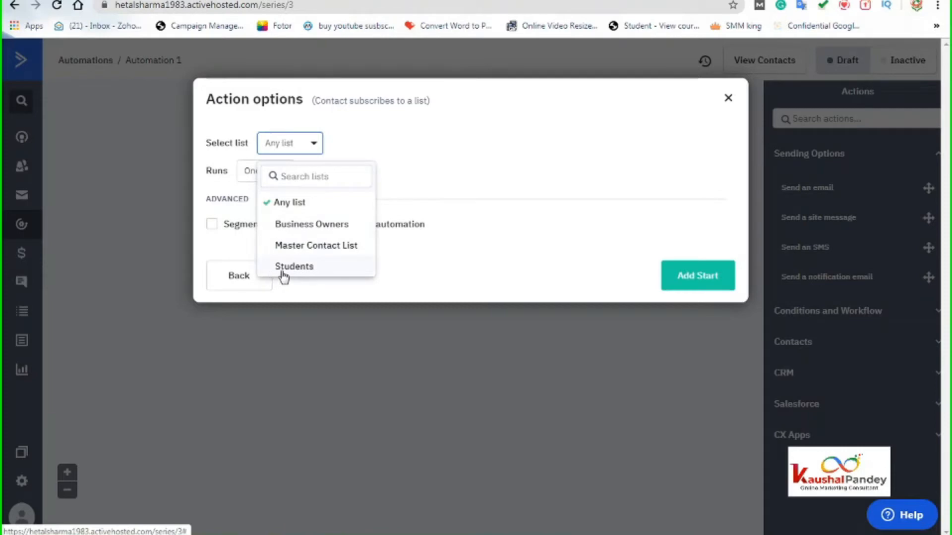
{"action": "left_click", "coordinate": [297, 226]}
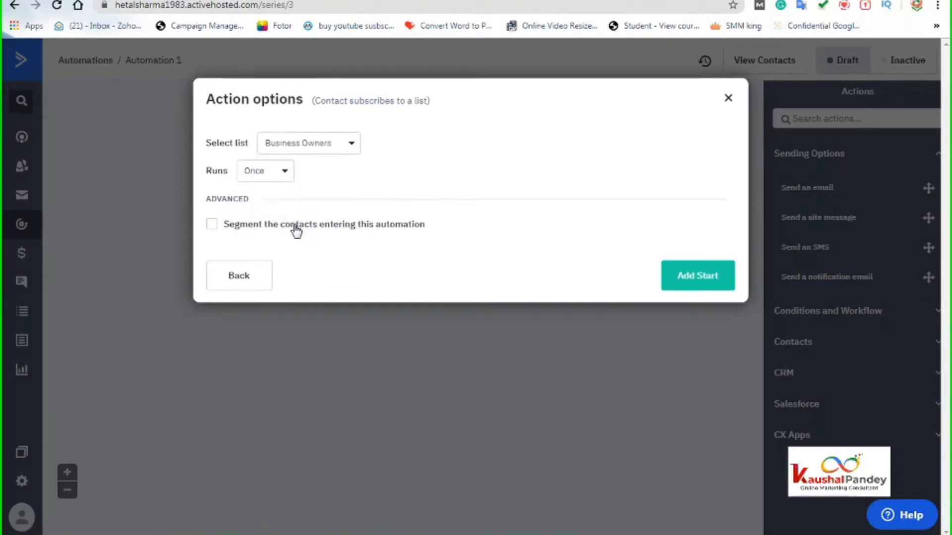
{"action": "left_click", "coordinate": [279, 173]}
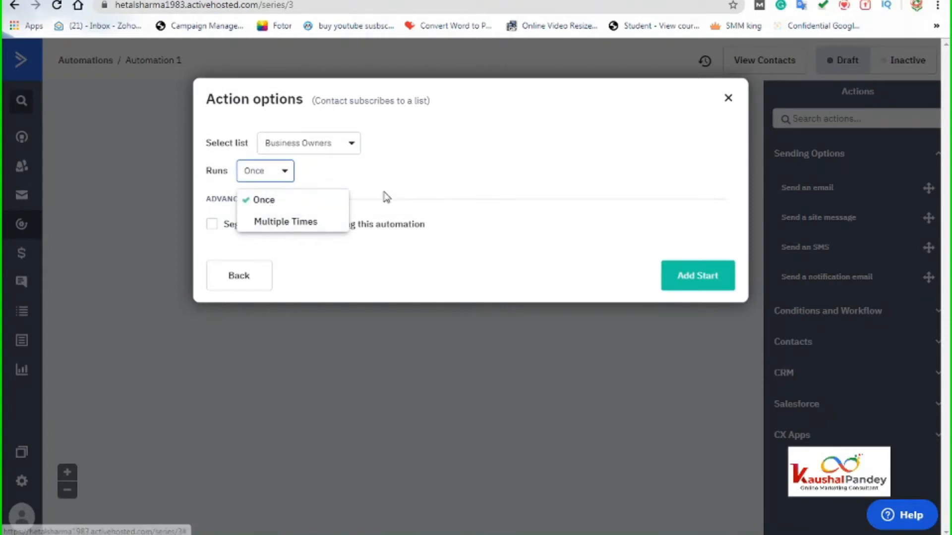
{"action": "left_click", "coordinate": [386, 196]}
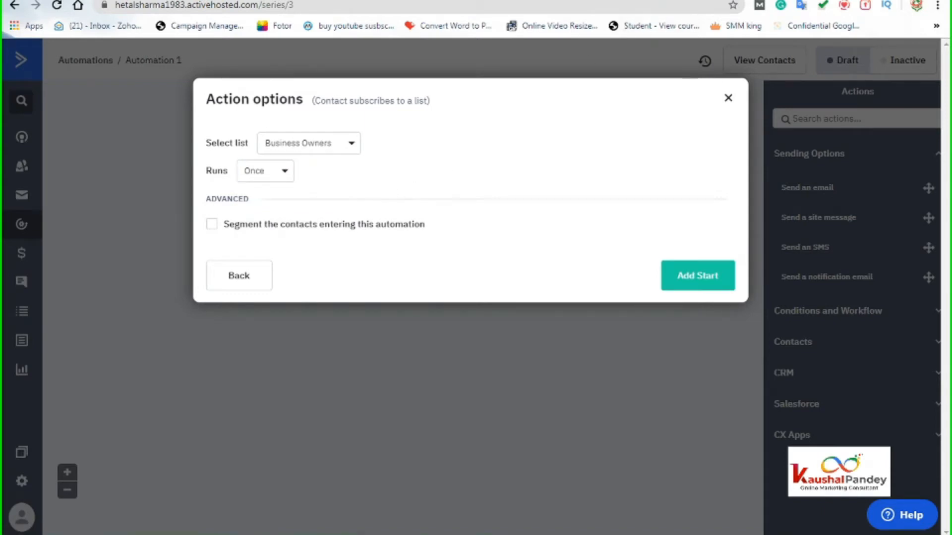
{"action": "left_click", "coordinate": [595, 1]}
- Set the trigger to run Multiple Times with segmenting off, and add the start
{"action": "left_click", "coordinate": [270, 173]}
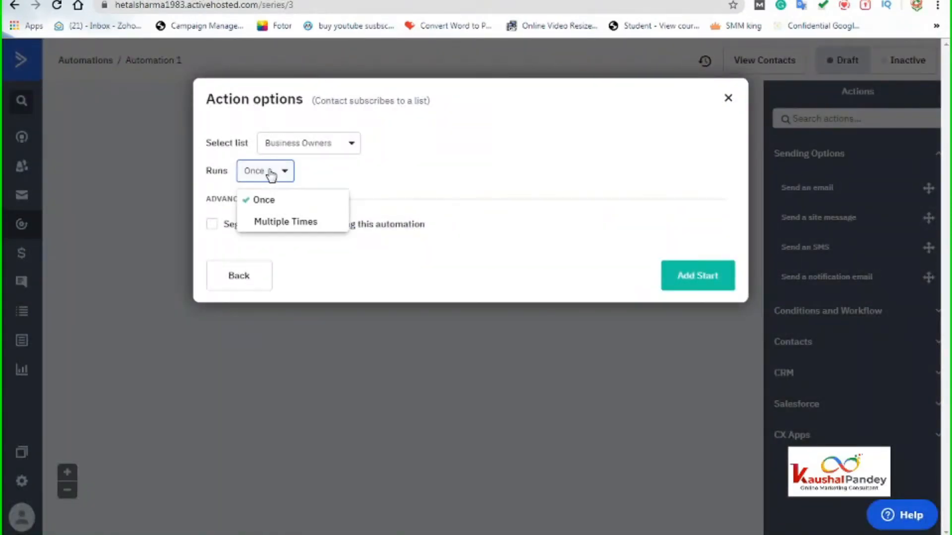
{"action": "left_click", "coordinate": [261, 202]}
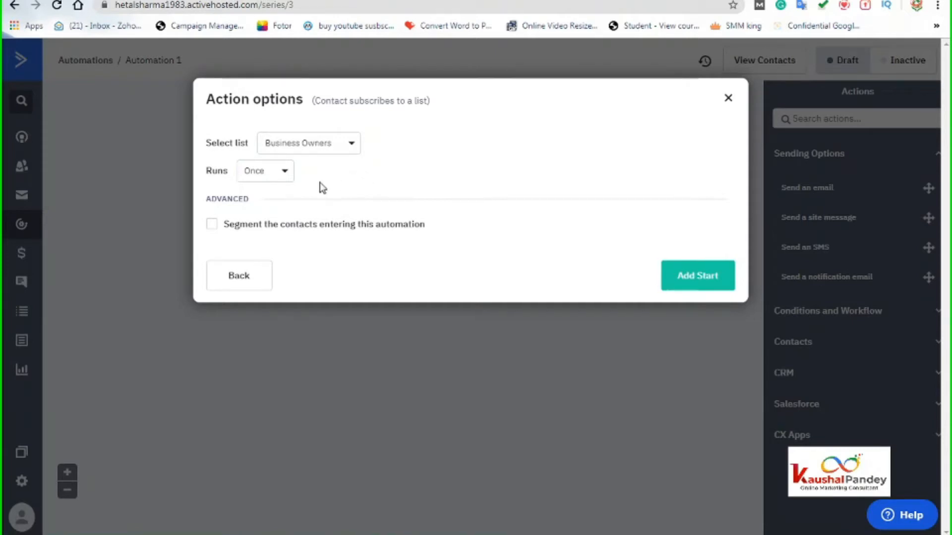
{"action": "left_click", "coordinate": [268, 174]}
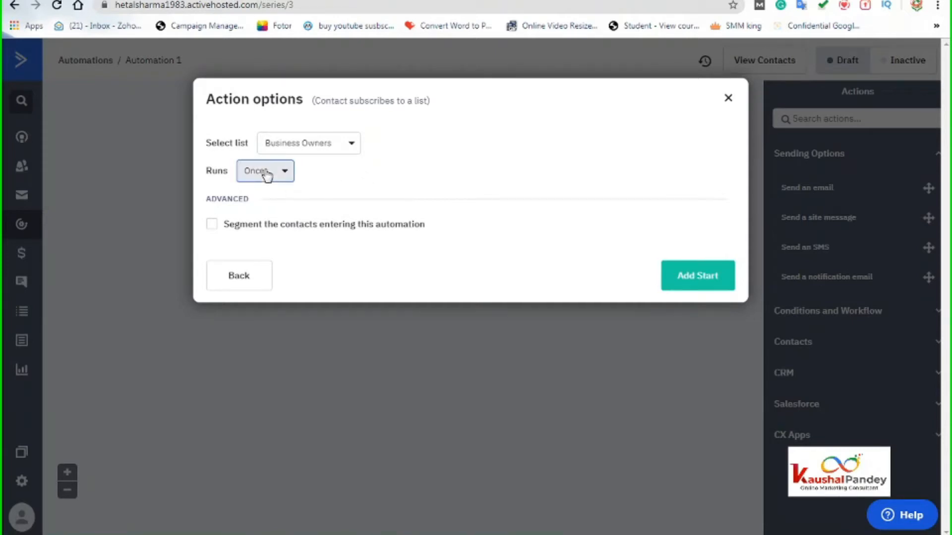
{"action": "left_click", "coordinate": [267, 222]}
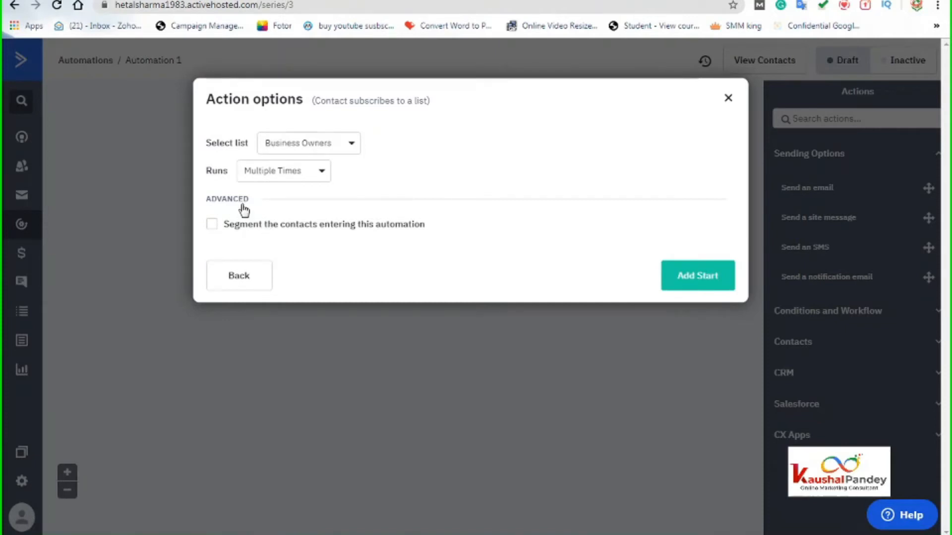
{"action": "left_click", "coordinate": [280, 174]}
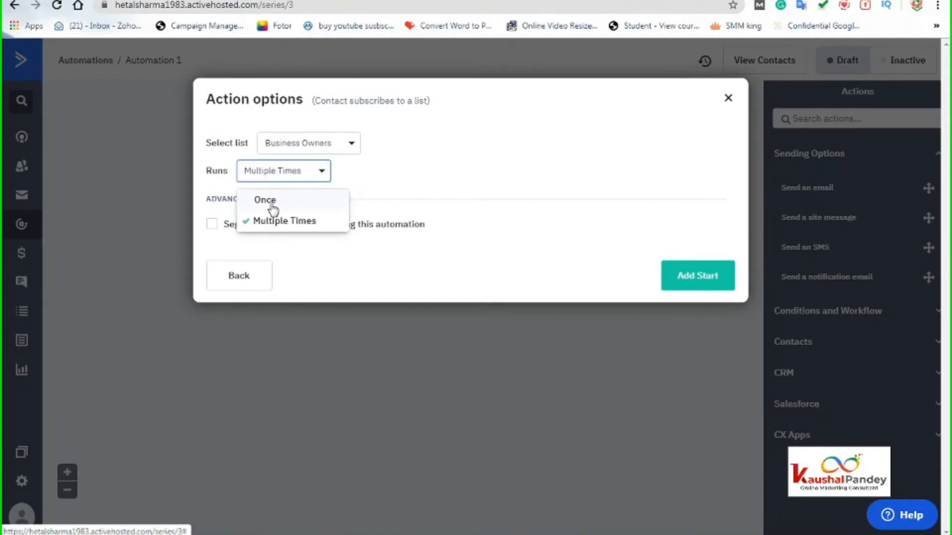
{"action": "left_click", "coordinate": [268, 202]}
{"action": "left_click", "coordinate": [288, 170]}
{"action": "left_click", "coordinate": [278, 221]}
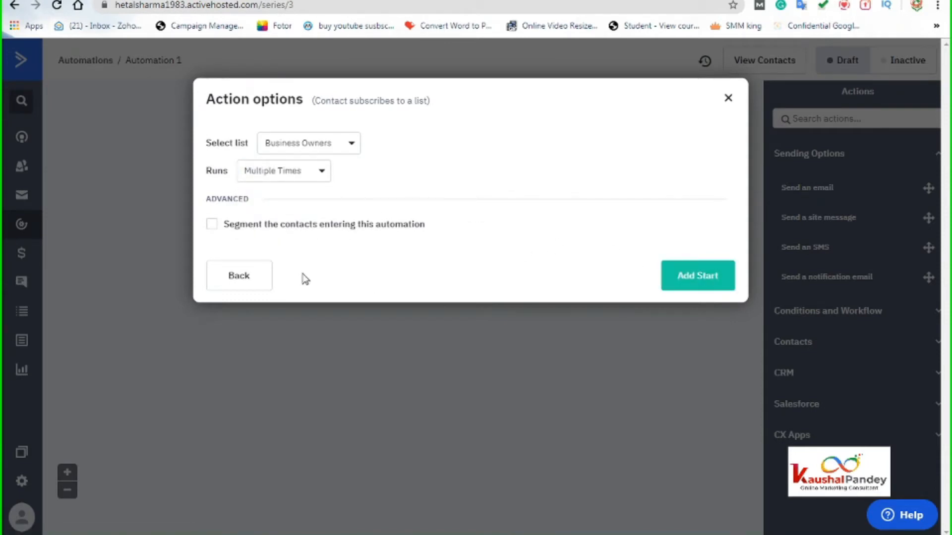
{"action": "left_click", "coordinate": [211, 227]}
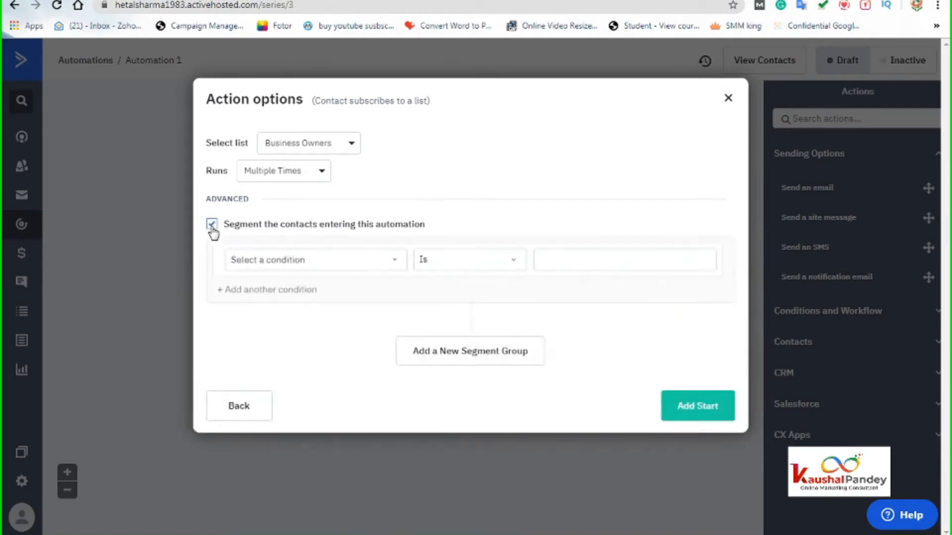
{"action": "left_click", "coordinate": [211, 225]}
{"action": "left_click", "coordinate": [700, 279]}
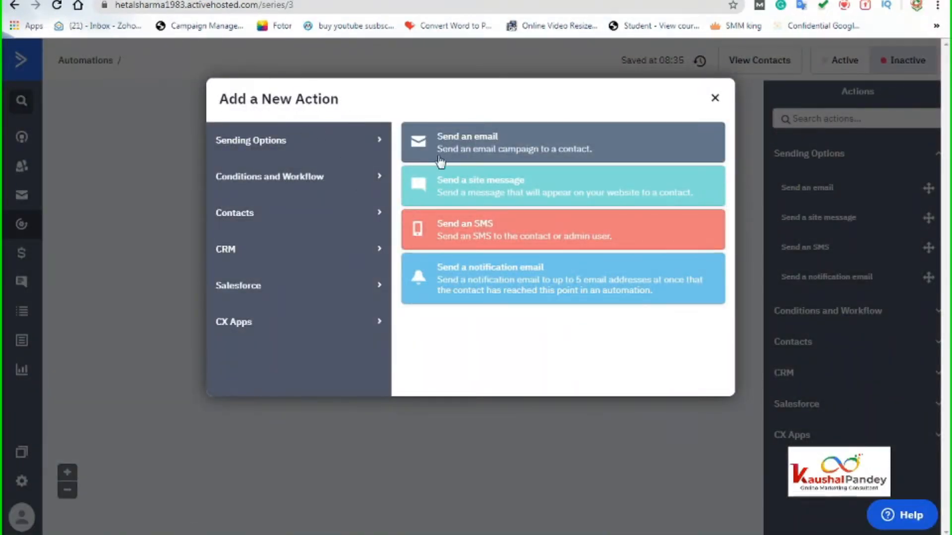
- Add a Send an email action and begin creating a new email, since none exist
{"action": "left_click", "coordinate": [470, 143]}
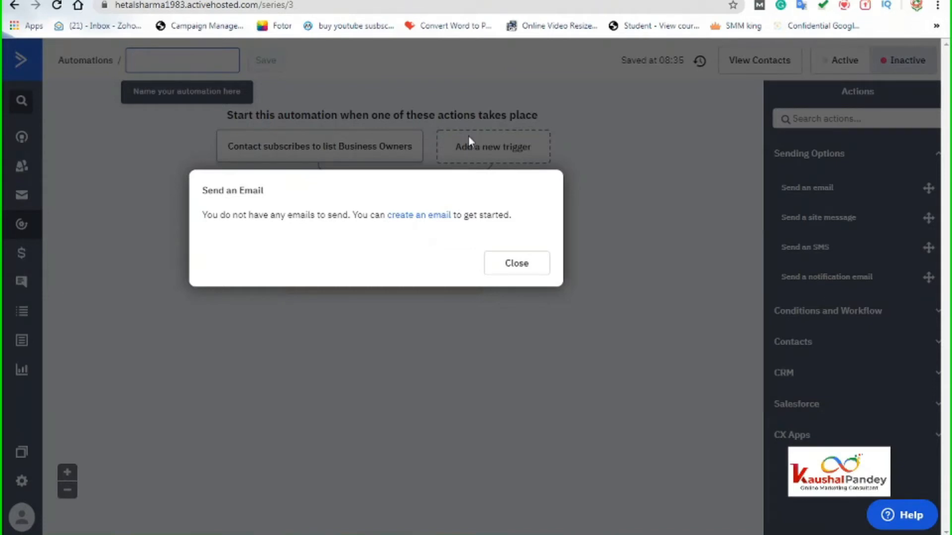
{"action": "left_click", "coordinate": [403, 216]}
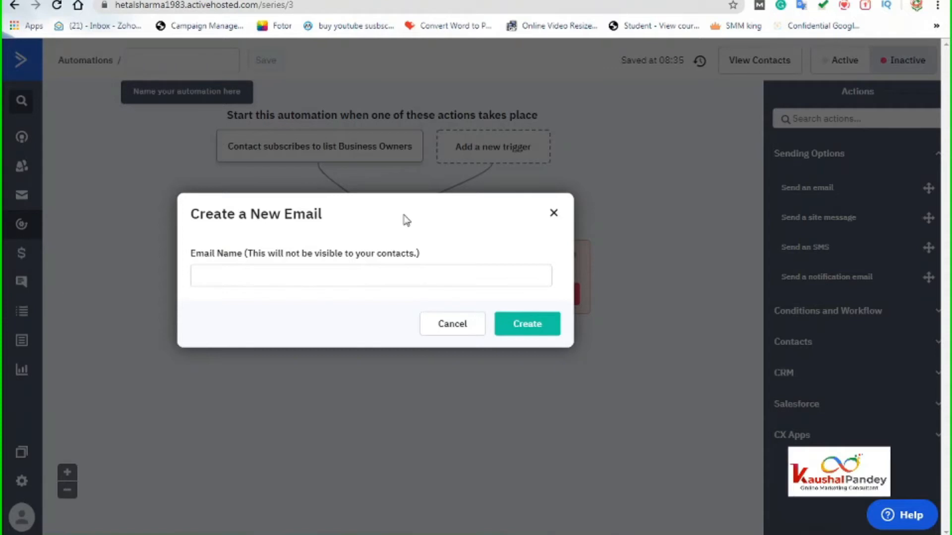
- Name the new email 'Business owners first email', correcting the misspelled 'Bsuiness'
{"action": "left_click", "coordinate": [261, 279]}
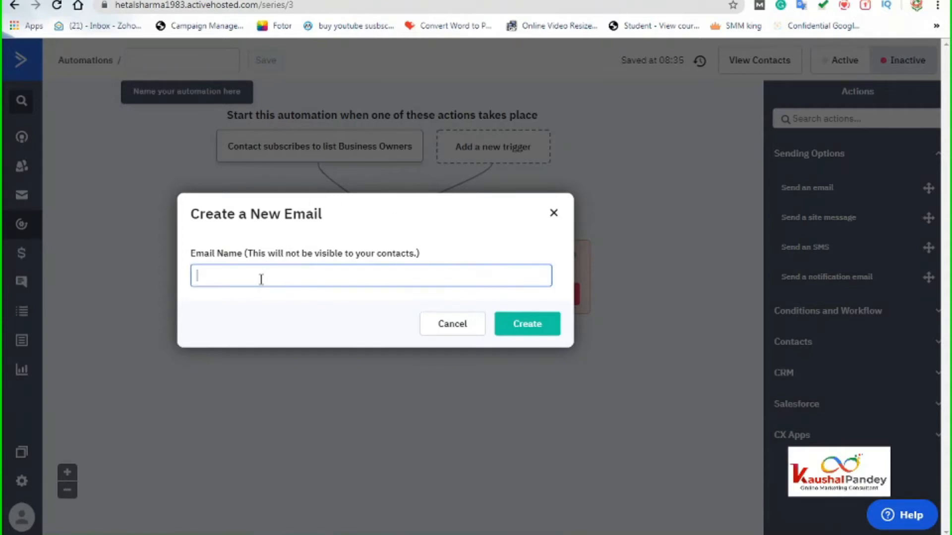
{"action": "type", "text": "Bsuiness owners first"}
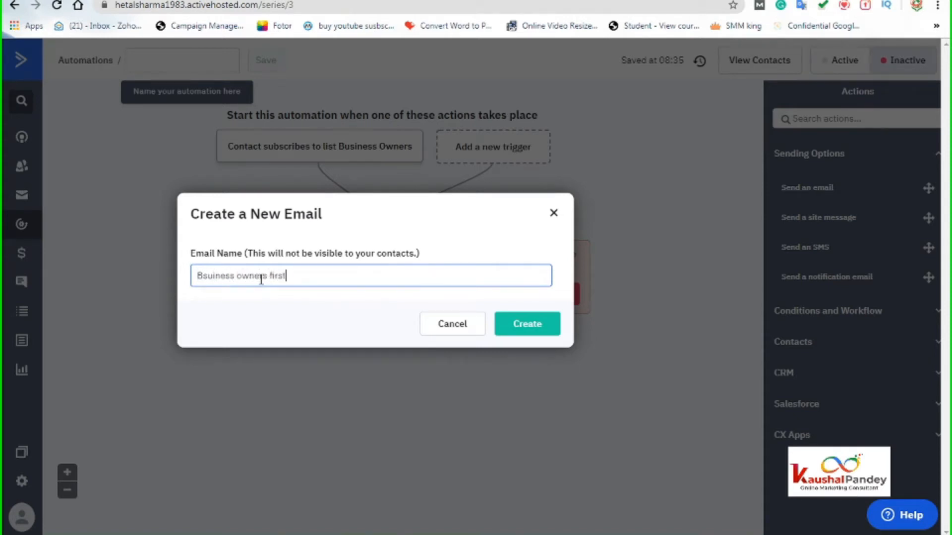
{"action": "type", "text": " em"}
{"action": "left_click_drag", "start_coordinate": [322, 278], "coordinate": [207, 278]}
{"action": "left_click", "coordinate": [199, 276]}
{"action": "key", "text": "Delete"}
{"action": "key", "text": "Delete"}
{"action": "key", "text": "Delete"}
{"action": "key", "text": "Delete"}
{"action": "key", "text": "Delete"}
{"action": "key", "text": "Delete"}
{"action": "key", "text": "Delete"}
{"action": "key", "text": "Delete"}
{"action": "key", "text": "Delete"}
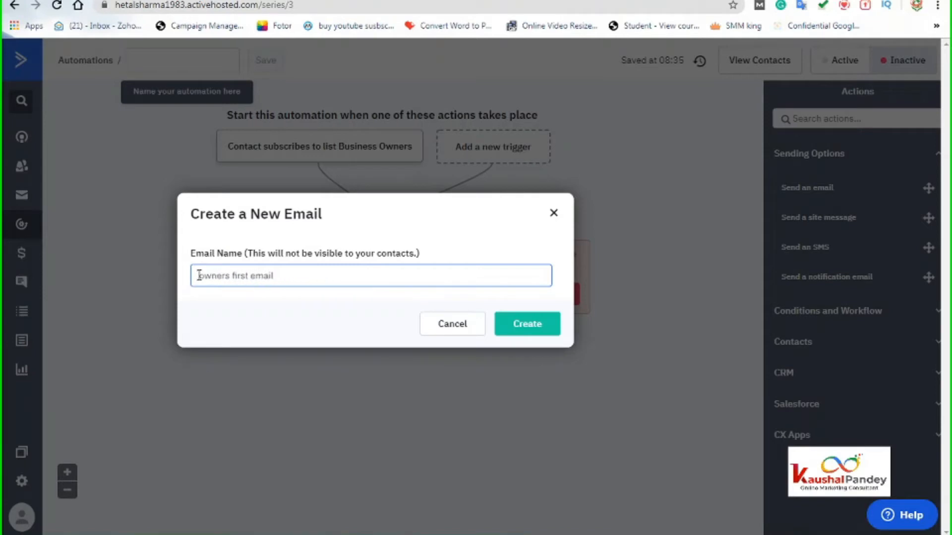
{"action": "type", "text": "Business"}
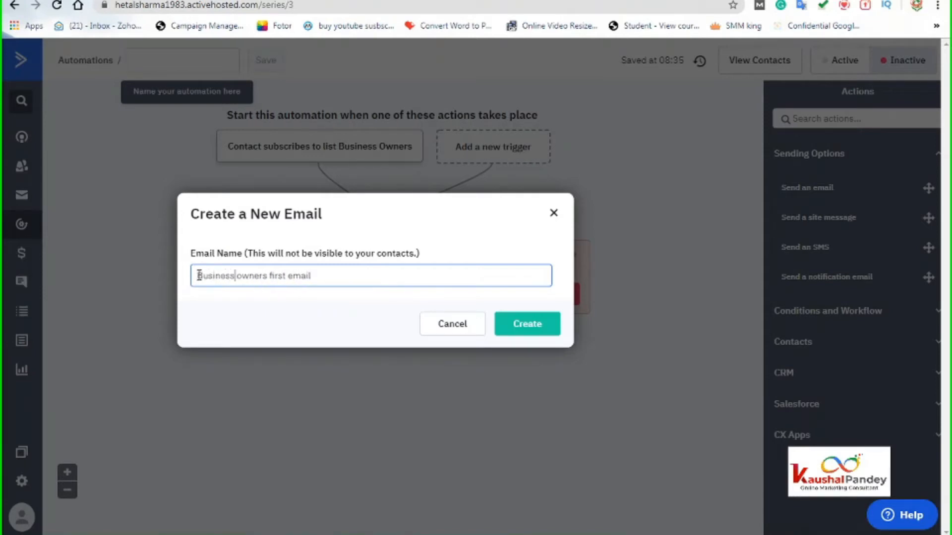
{"action": "left_click", "coordinate": [335, 279]}
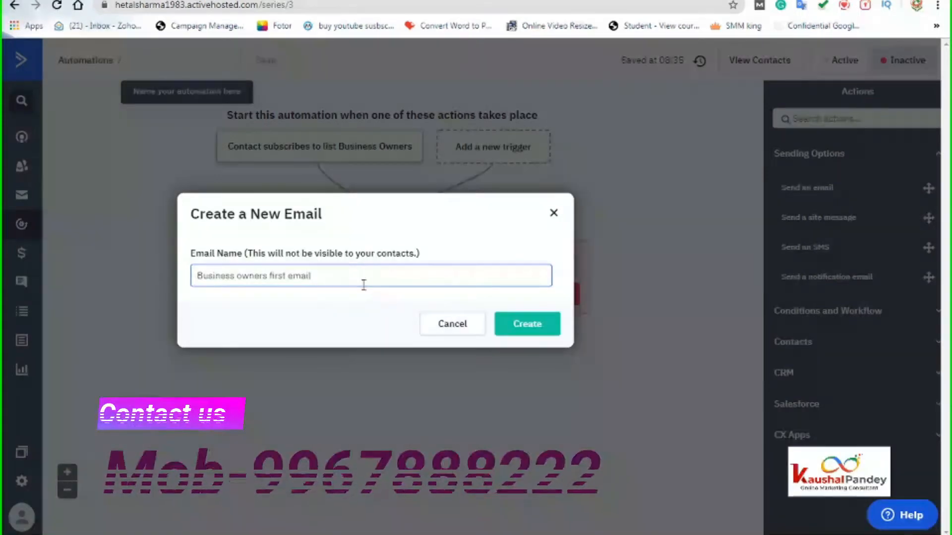
{"action": "left_click_drag", "start_coordinate": [333, 274], "coordinate": [196, 276]}
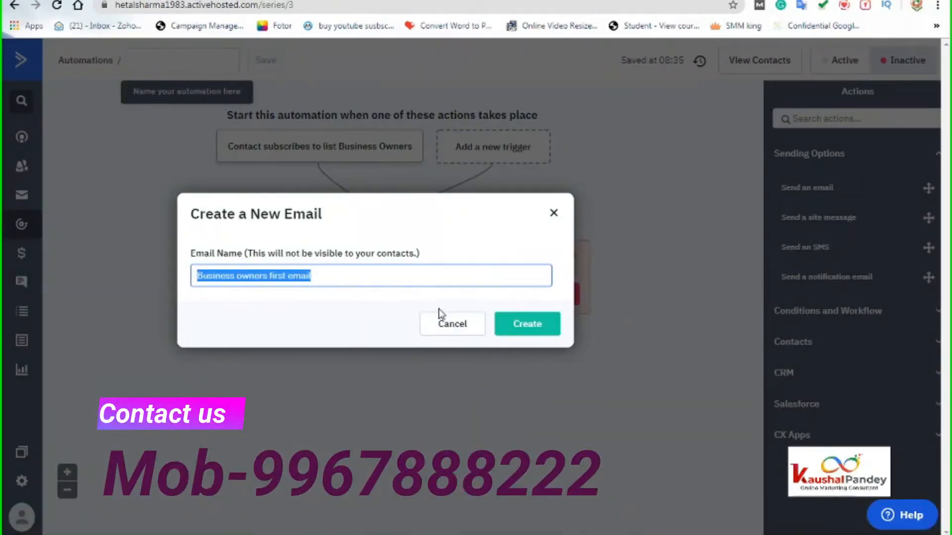
- Create the 'Business owners first email' and preview the Welcome Email template from the gallery
{"action": "left_click", "coordinate": [529, 331]}
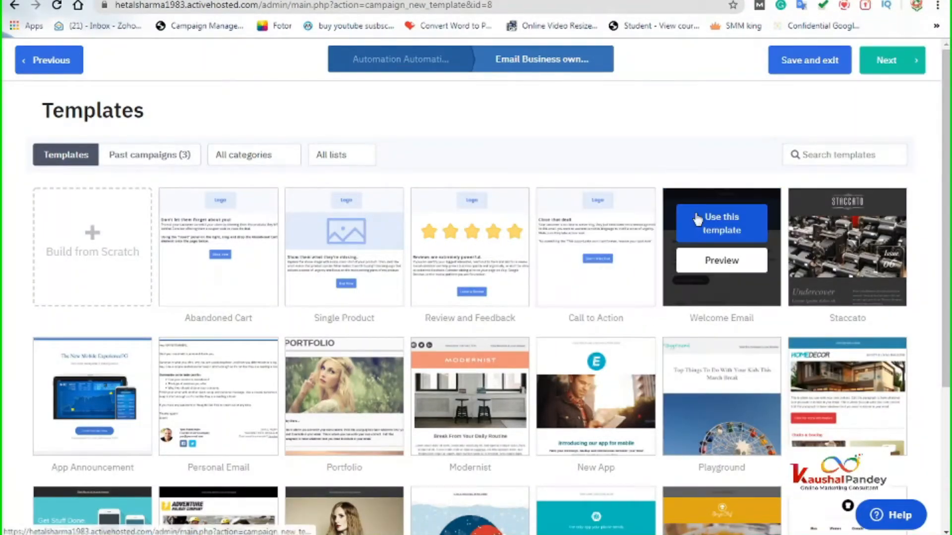
{"action": "left_click", "coordinate": [714, 261]}
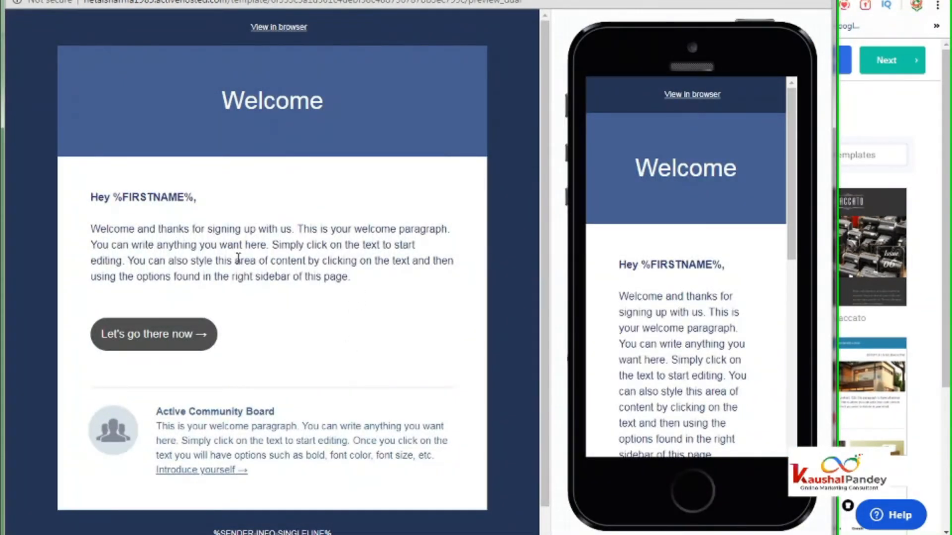
- Look through the Welcome Email template preview, then close it without choosing it
{"action": "left_click_drag", "start_coordinate": [94, 230], "coordinate": [337, 276]}
{"action": "scroll", "coordinate": [341, 369], "scroll_direction": "down", "scroll_amount": 1}
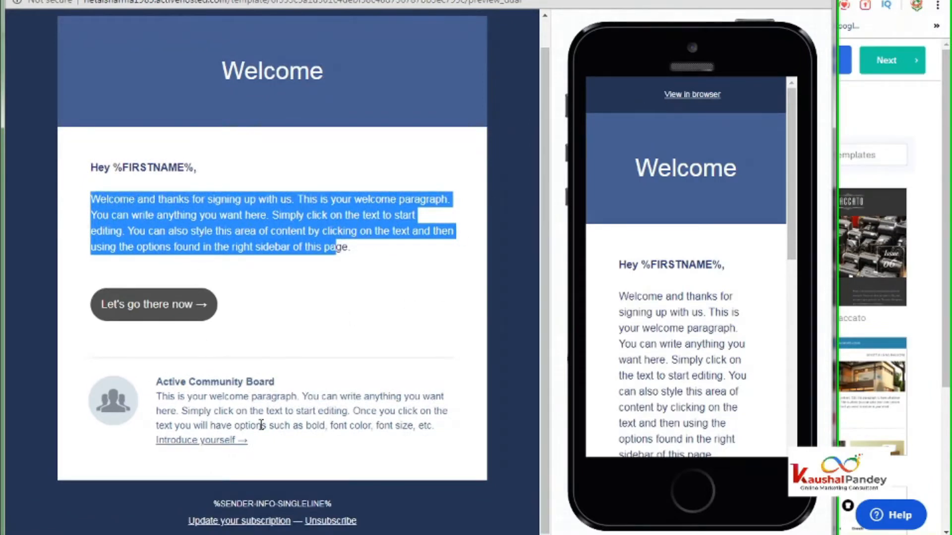
{"action": "scroll", "coordinate": [407, 395], "scroll_direction": "up", "scroll_amount": 2}
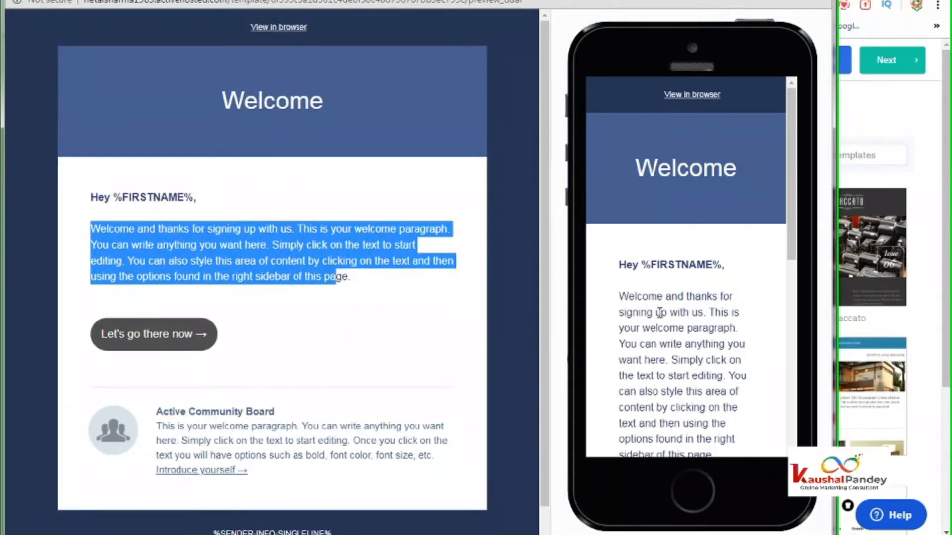
{"action": "left_click", "coordinate": [822, 1]}
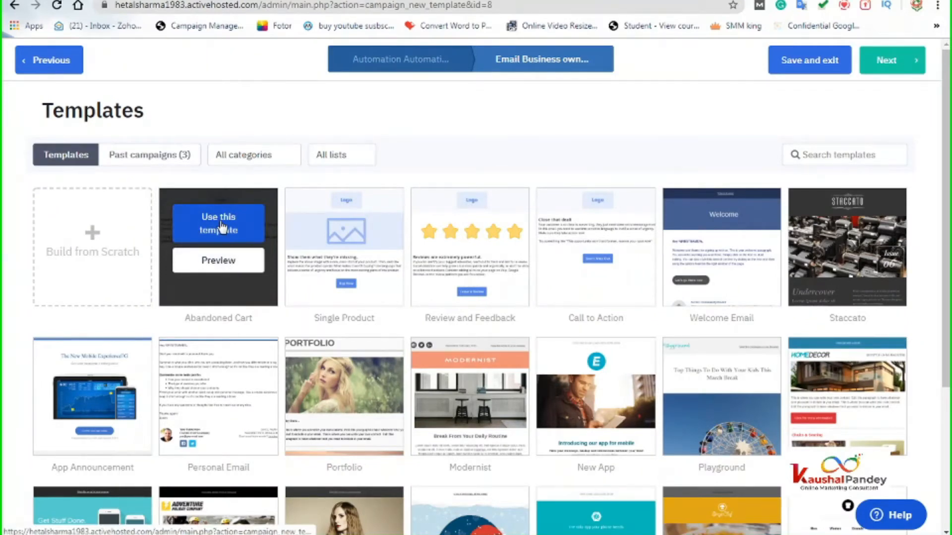
- Use the Abandoned Cart template and enter the subject 'Thanks for Subscribing to us- Digital Infinite'
{"action": "left_click", "coordinate": [218, 231]}
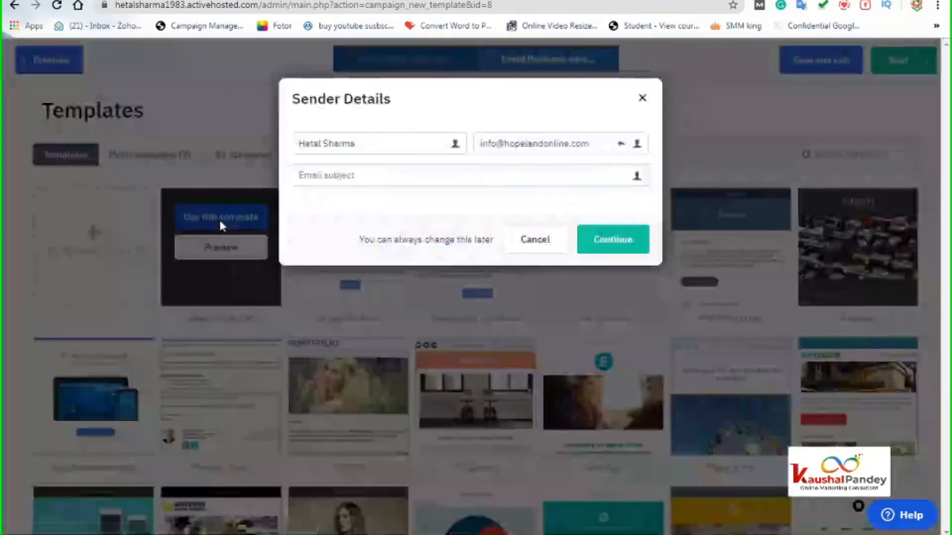
{"action": "left_click", "coordinate": [374, 175]}
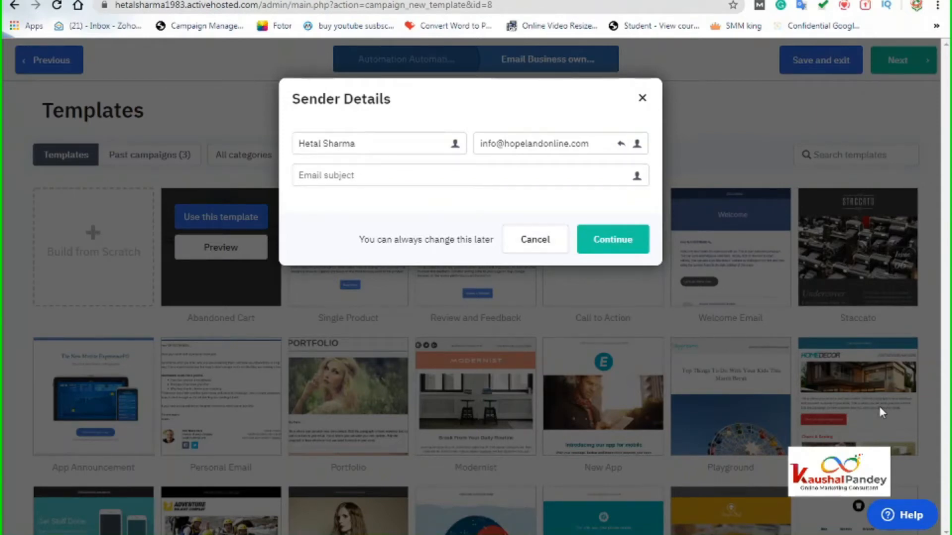
{"action": "type", "text": "We"}
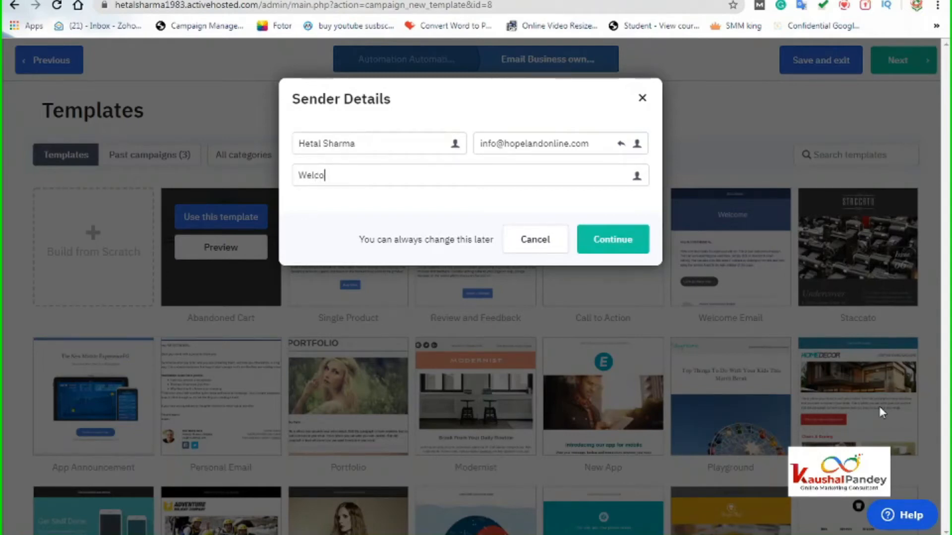
{"action": "type", "text": "lco"}
{"action": "key", "text": "BackSpace"}
{"action": "key", "text": "BackSpace"}
{"action": "key", "text": "BackSpace"}
{"action": "key", "text": "BackSpace"}
{"action": "key", "text": "BackSpace"}
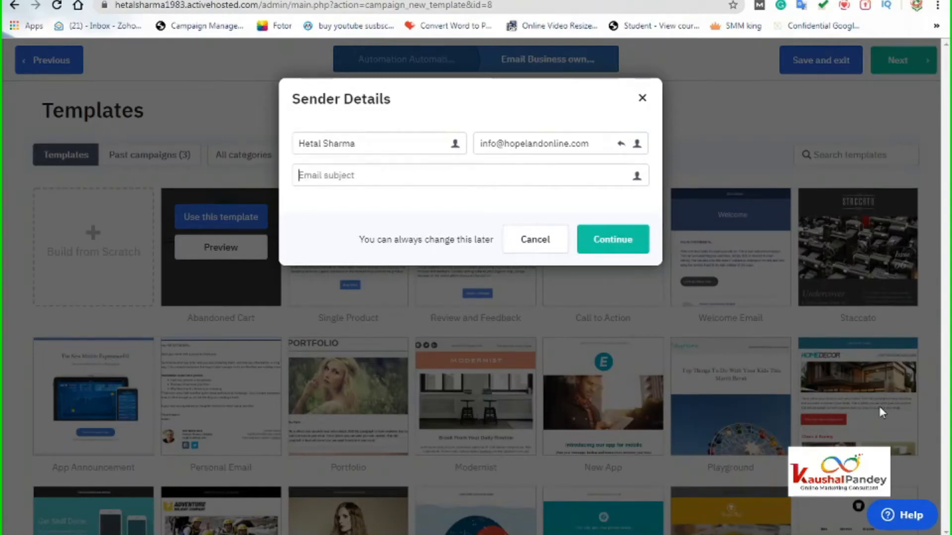
{"action": "type", "text": "Thanks for Sub"}
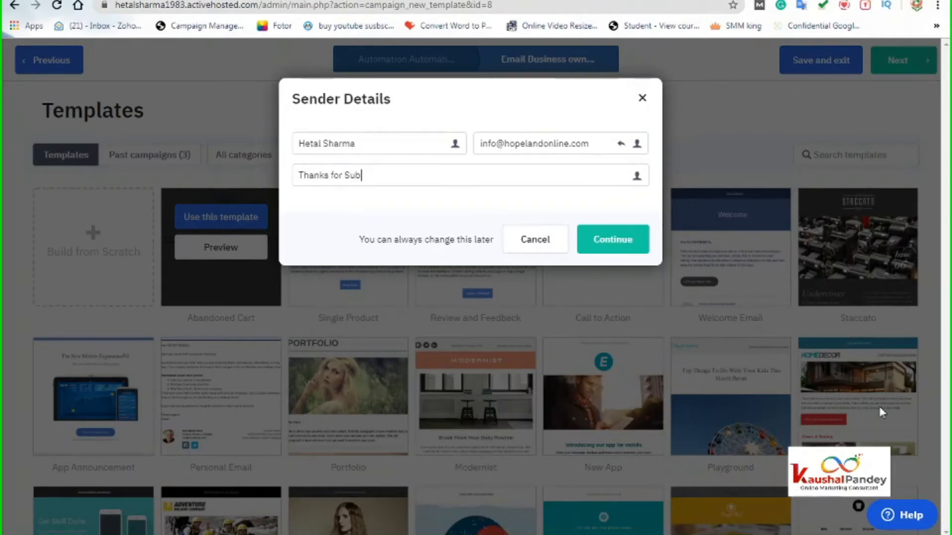
{"action": "type", "text": "scribing to us"}
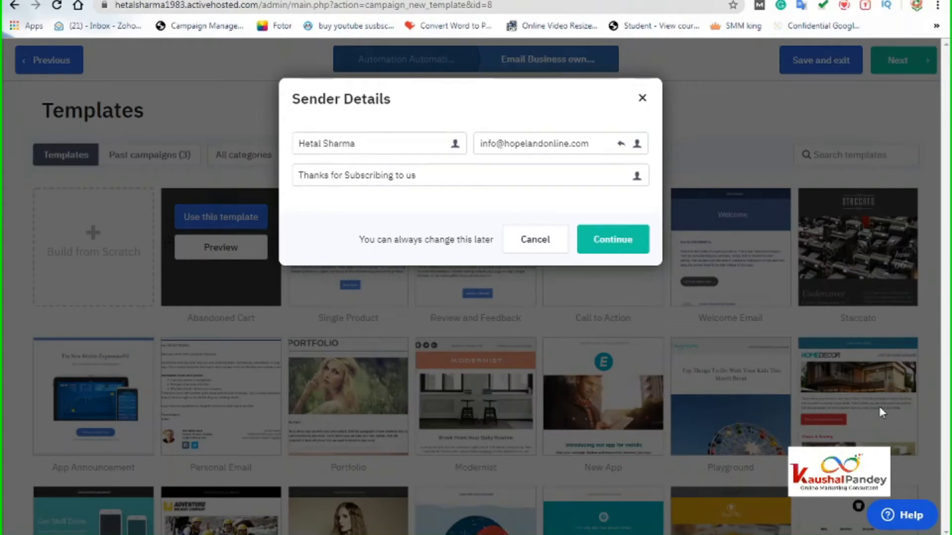
{"action": "type", "text": "- Digital Infinite"}
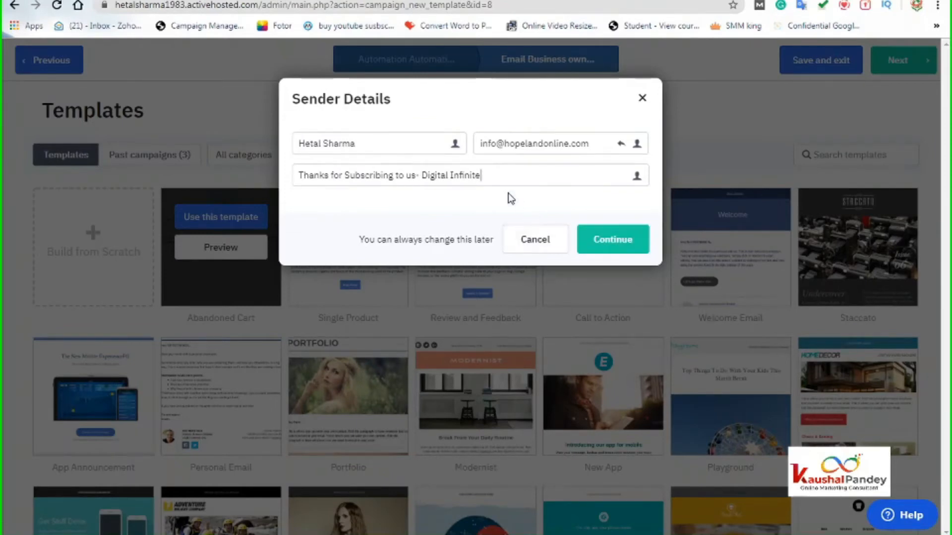
{"action": "left_click_drag", "start_coordinate": [479, 176], "coordinate": [276, 187]}
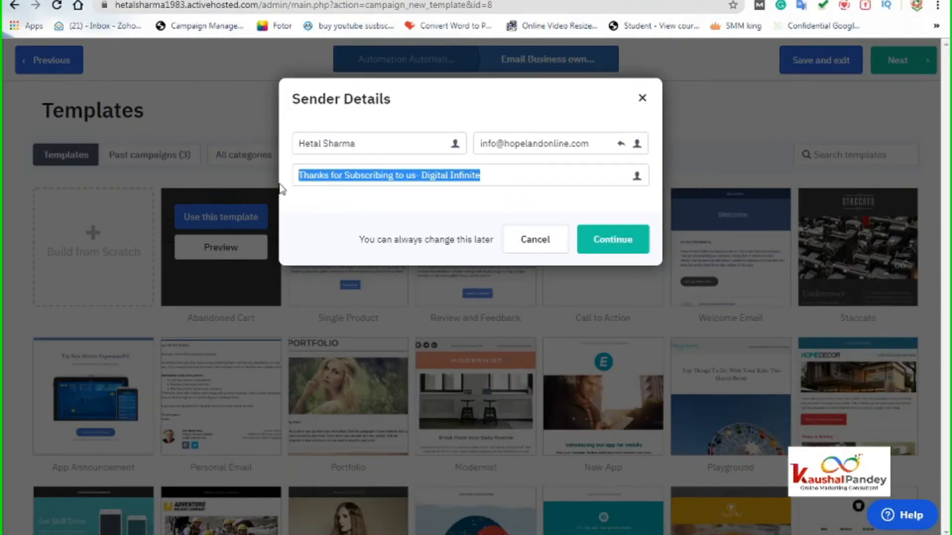
- Change the sender name to 'Digital Infinite'
{"action": "left_click", "coordinate": [317, 143]}
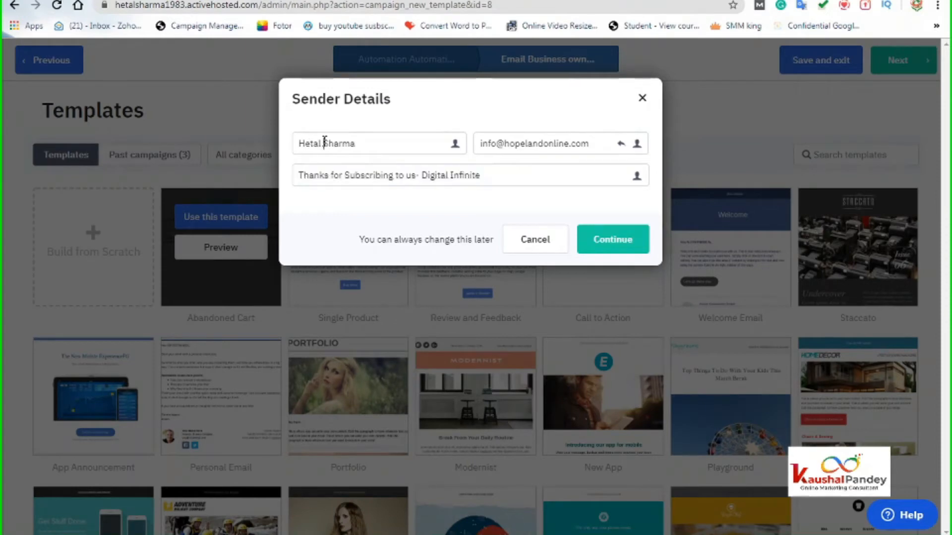
{"action": "left_click_drag", "start_coordinate": [362, 144], "coordinate": [286, 150]}
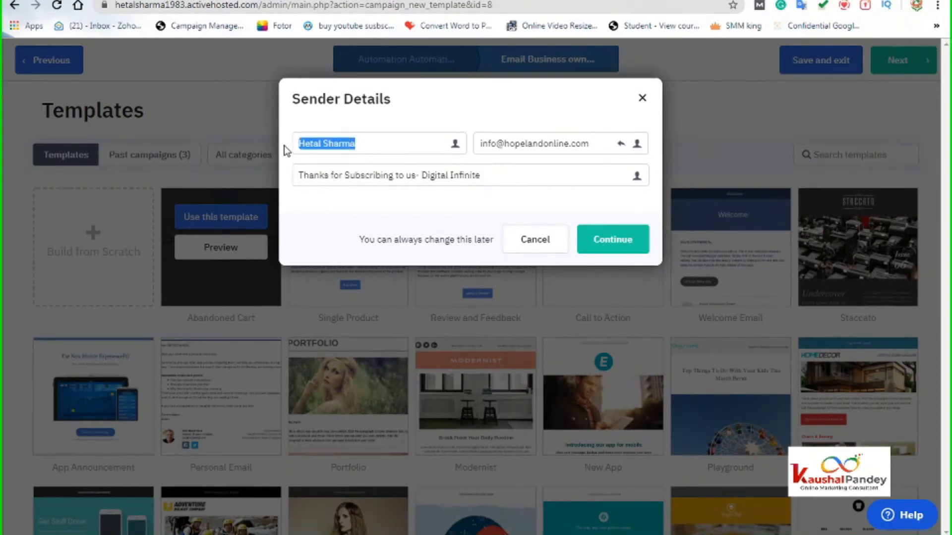
{"action": "type", "text": "Digit"}
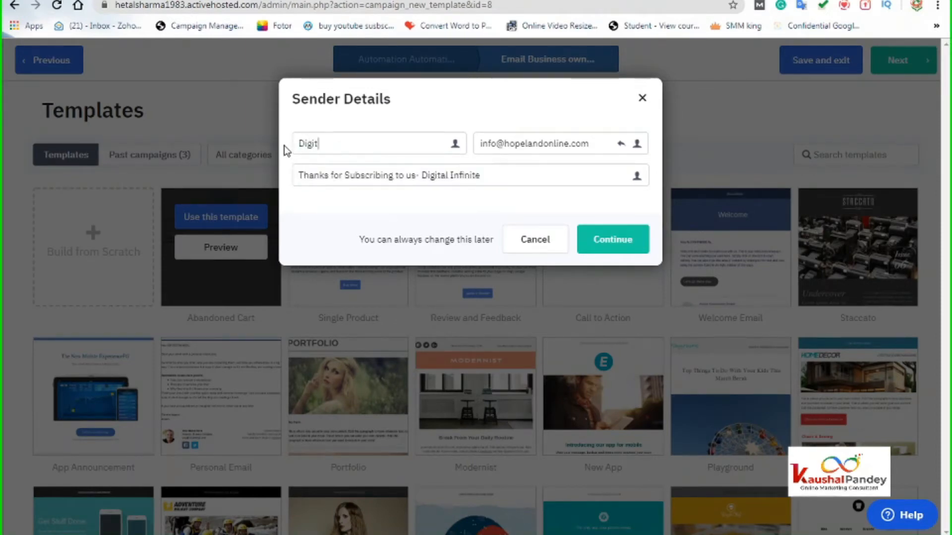
{"action": "type", "text": "al Infinite"}
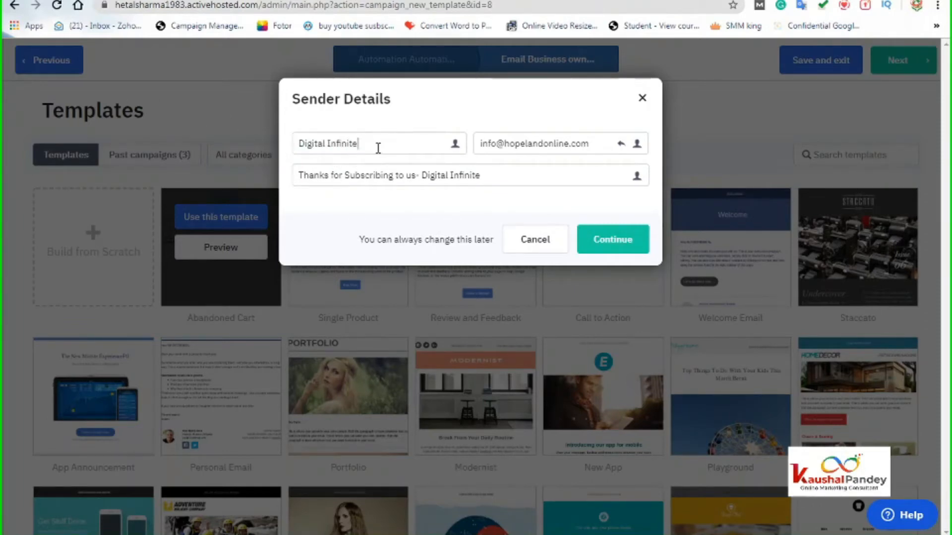
- Check the sender e-mail's personalization options, leave the address unchanged, and confirm the sender details
{"action": "left_click", "coordinate": [548, 144]}
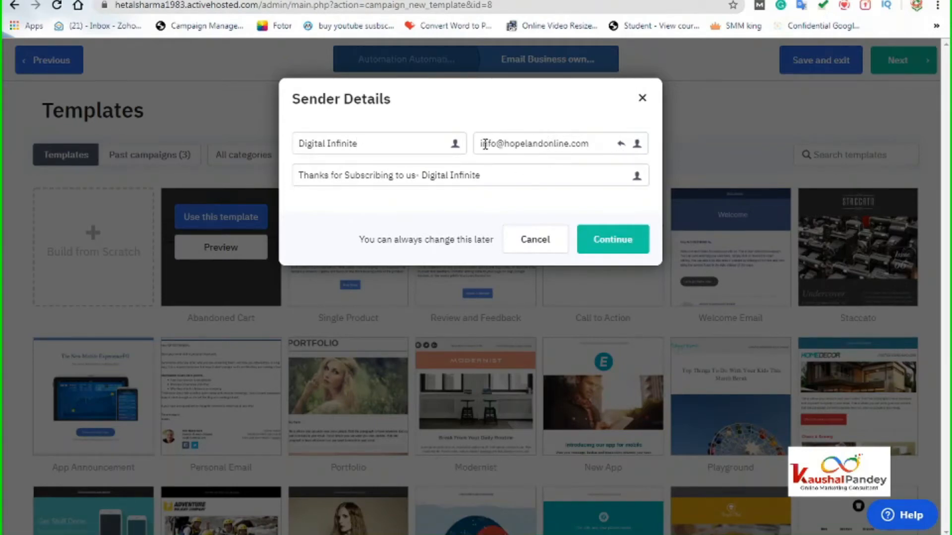
{"action": "left_click_drag", "start_coordinate": [481, 144], "coordinate": [590, 143]}
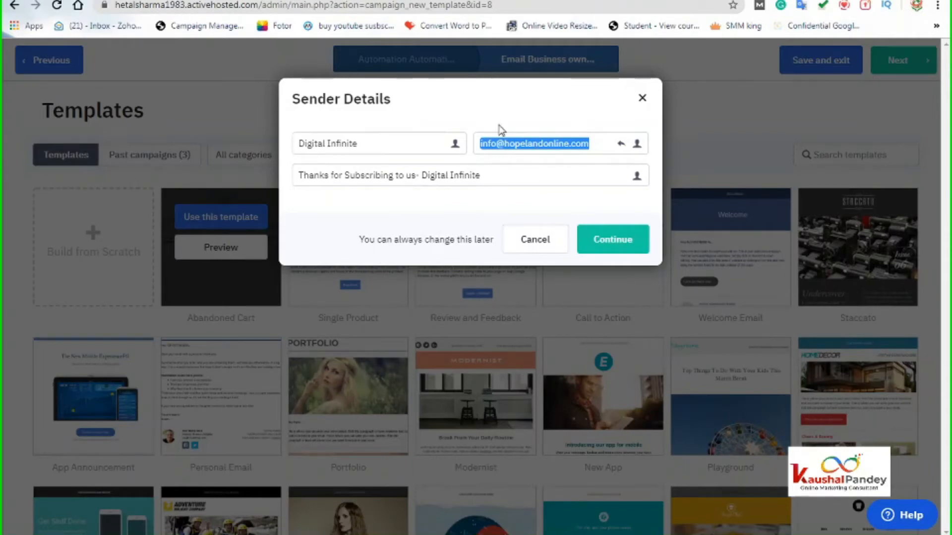
{"action": "left_click", "coordinate": [637, 144]}
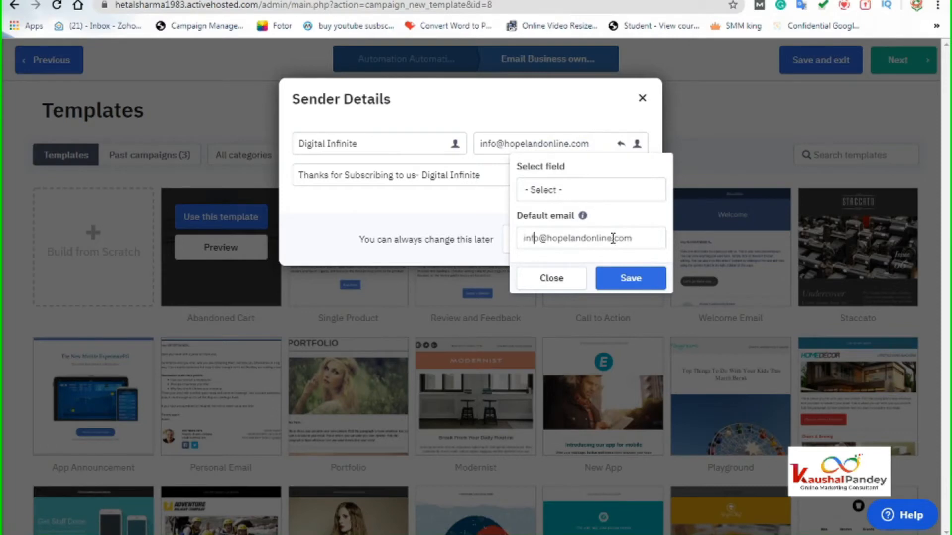
{"action": "left_click", "coordinate": [549, 280]}
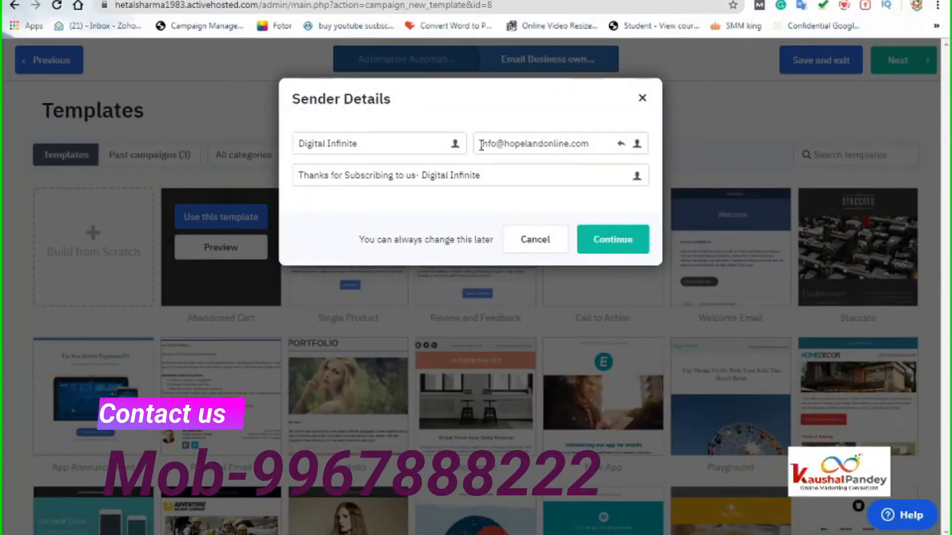
{"action": "left_click_drag", "start_coordinate": [481, 145], "coordinate": [595, 148]}
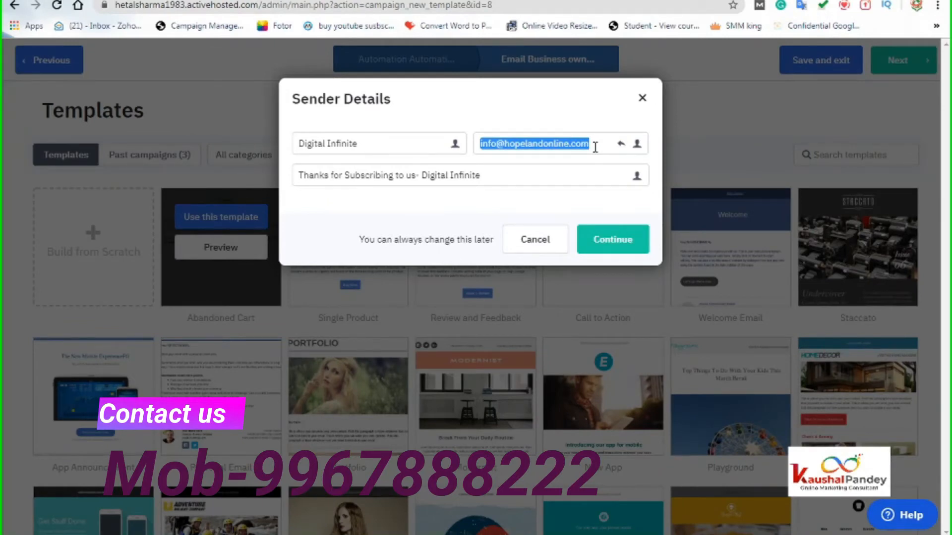
{"action": "left_click", "coordinate": [585, 144]}
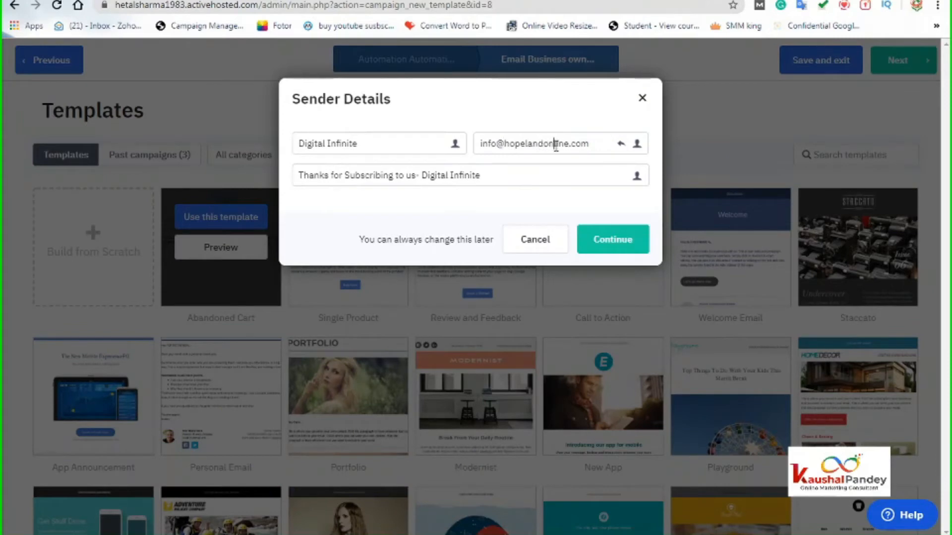
{"action": "left_click", "coordinate": [550, 152]}
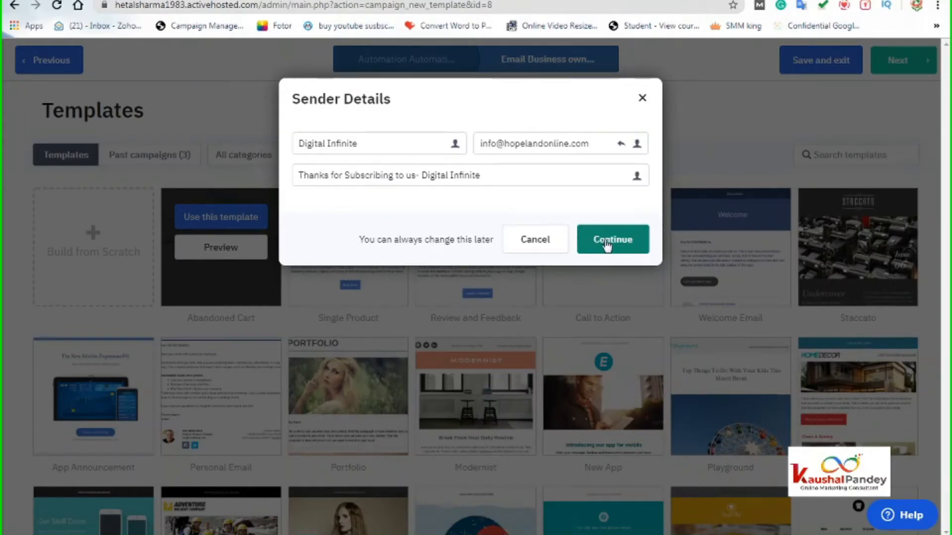
{"action": "left_click", "coordinate": [601, 244]}
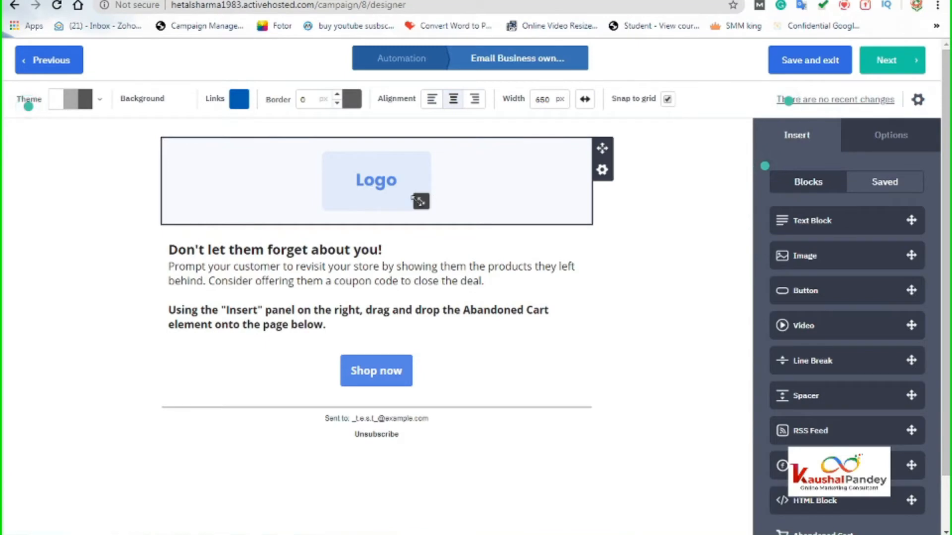
- Swap the logo placeholder for the Digital Infinite image and shrink it to about 334 × 157 px
{"action": "left_click", "coordinate": [384, 195]}
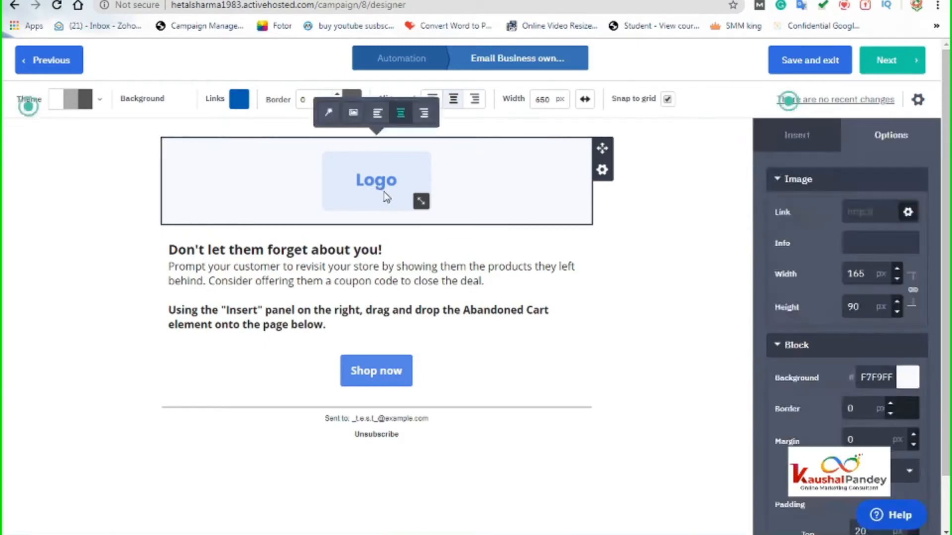
{"action": "left_click", "coordinate": [353, 119]}
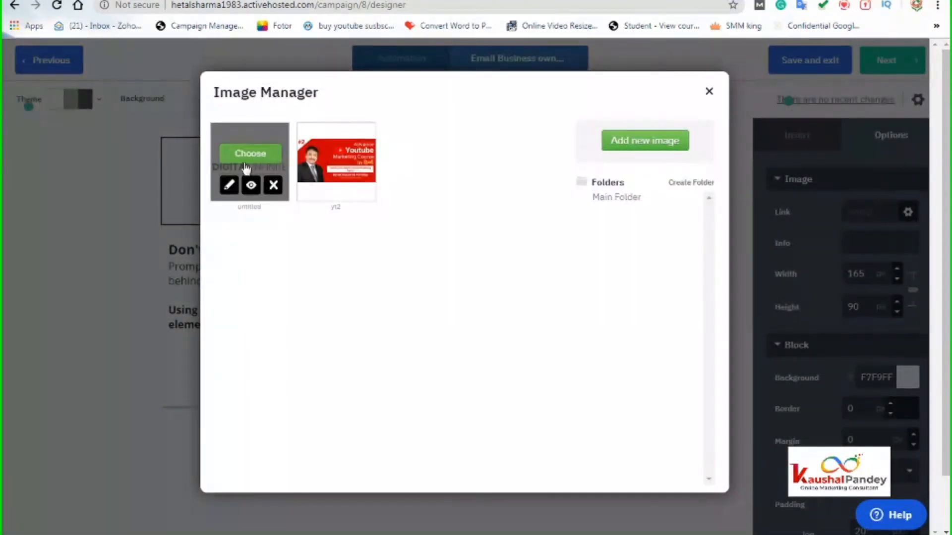
{"action": "left_click", "coordinate": [252, 155]}
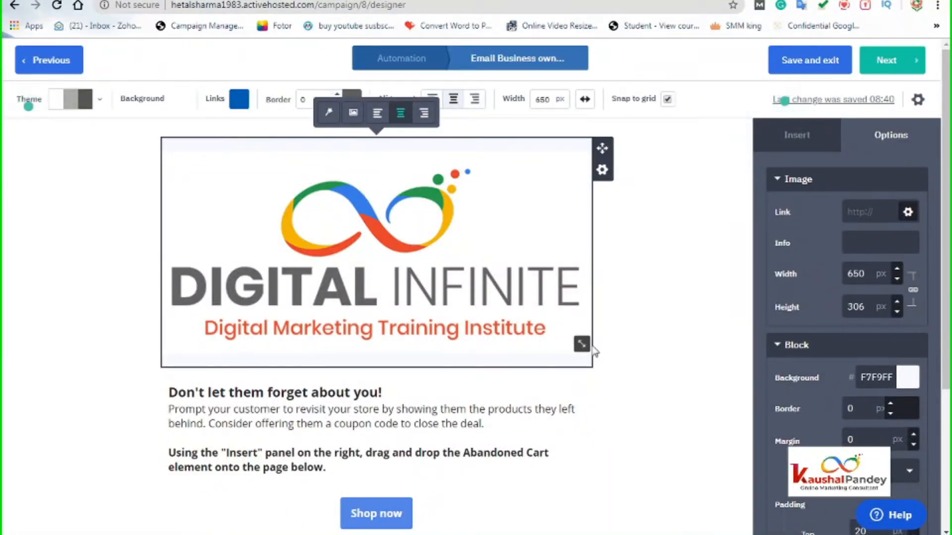
{"action": "left_click_drag", "start_coordinate": [581, 343], "coordinate": [485, 244]}
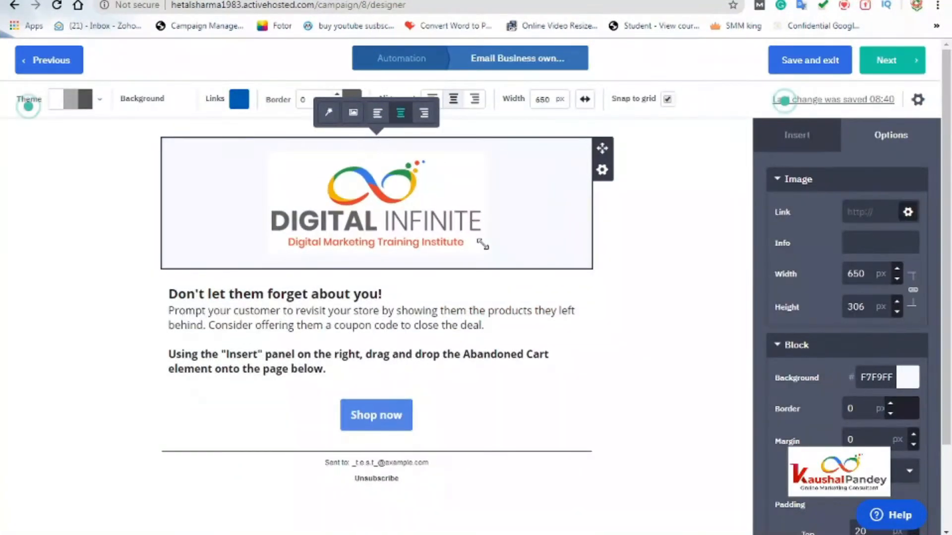
{"action": "left_click", "coordinate": [174, 299]}
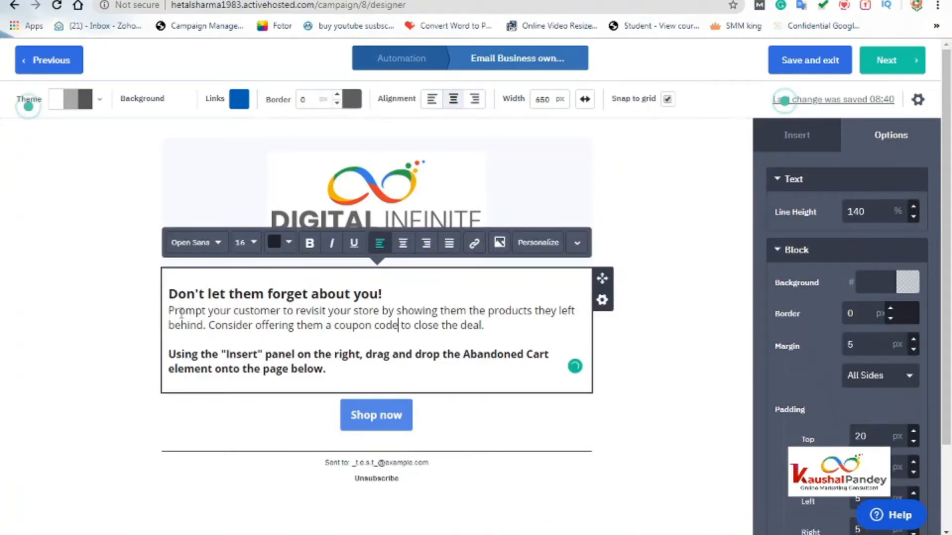
- Replace the 'Prompt your customer…' paragraph with a thank-you promising regular mail on boosting their business
{"action": "left_click_drag", "start_coordinate": [168, 311], "coordinate": [486, 346]}
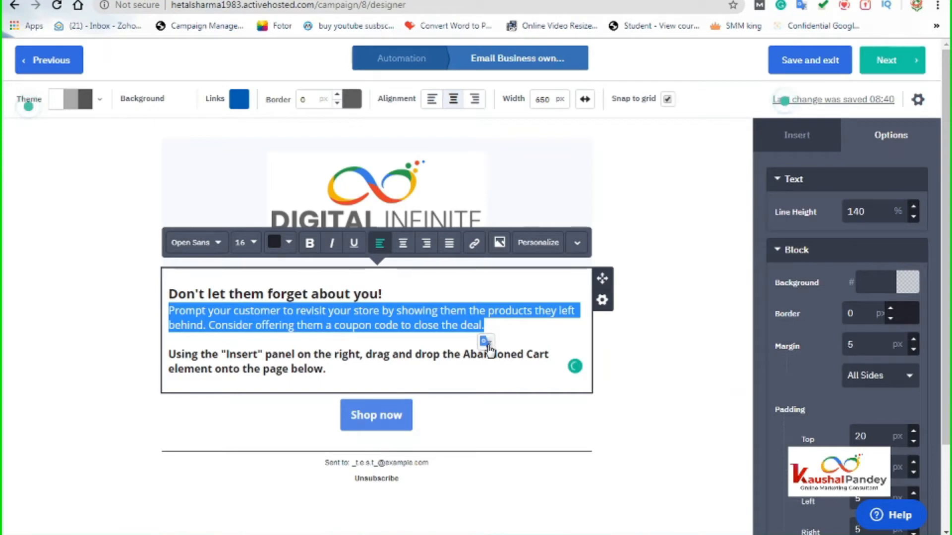
{"action": "type", "text": "Thansk you"}
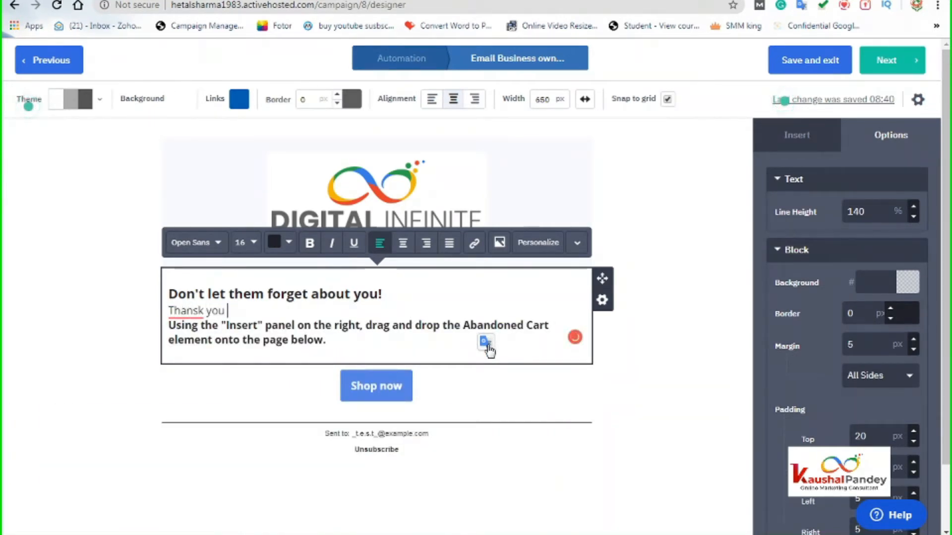
{"action": "key", "text": "BackSpace"}
{"action": "key", "text": "BackSpace"}
{"action": "key", "text": "BackSpace"}
{"action": "key", "text": "BackSpace"}
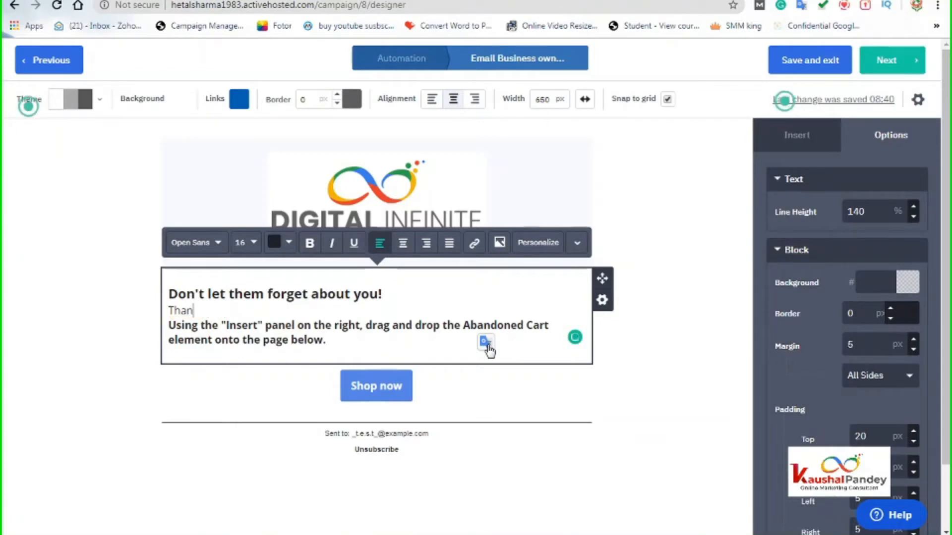
{"action": "type", "text": "you s"}
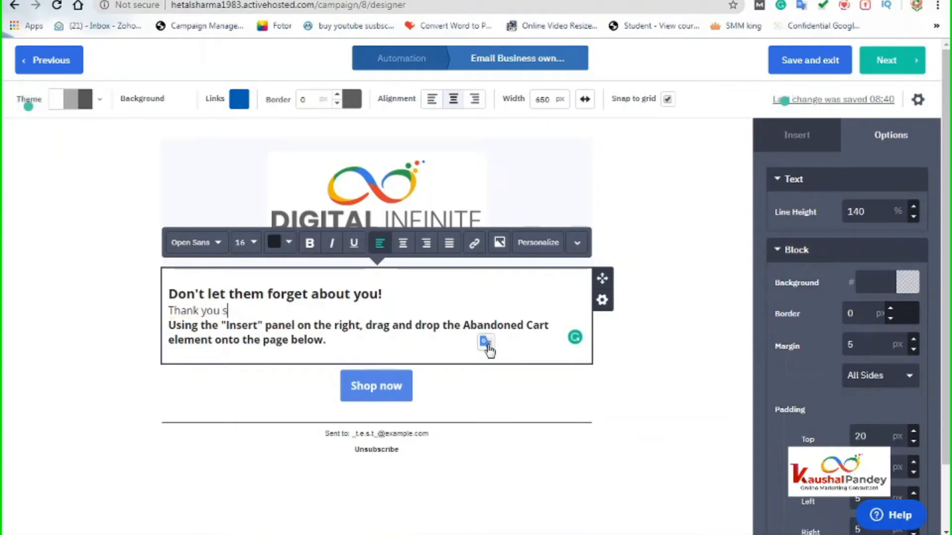
{"action": "type", "text": "o much fo"}
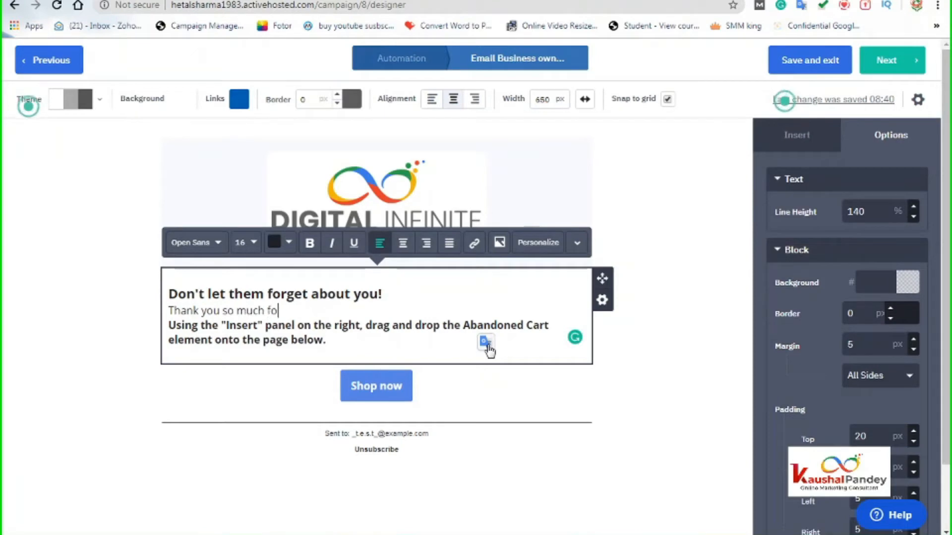
{"action": "type", "text": "r subscrib"}
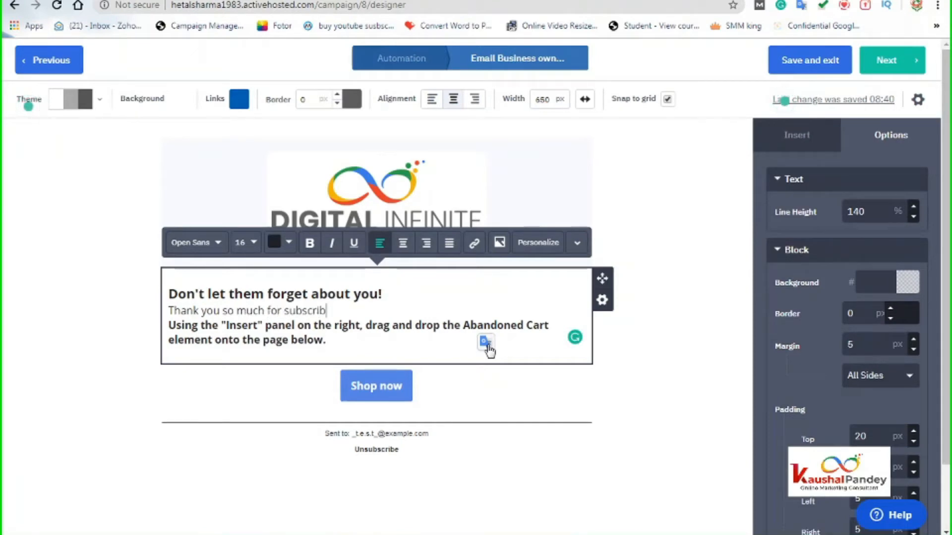
{"action": "type", "text": "ing to us !! you will"}
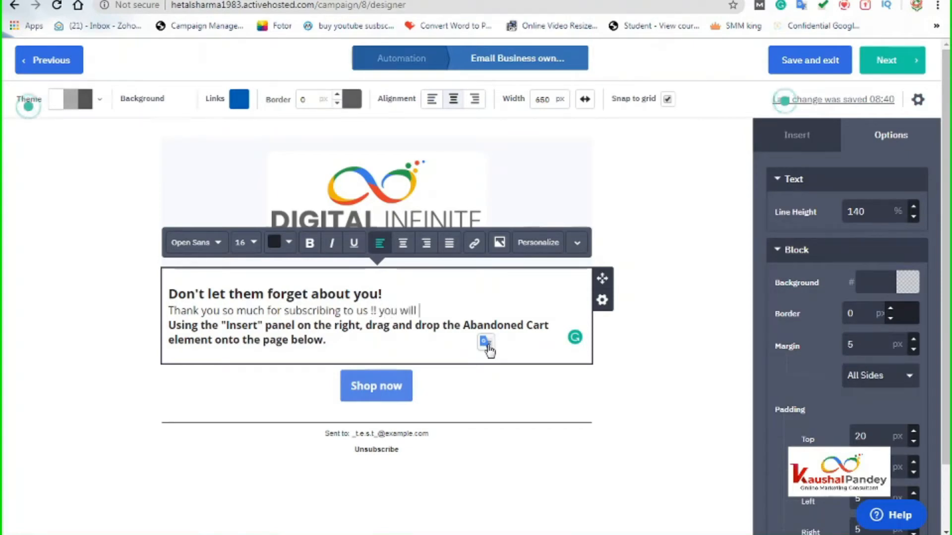
{"action": "type", "text": " get reg"}
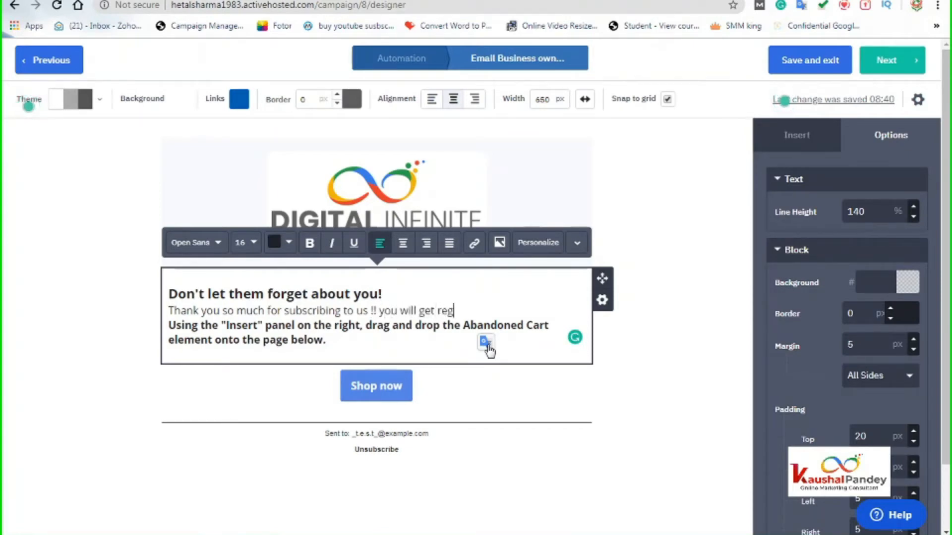
{"action": "type", "text": "ularr mail "}
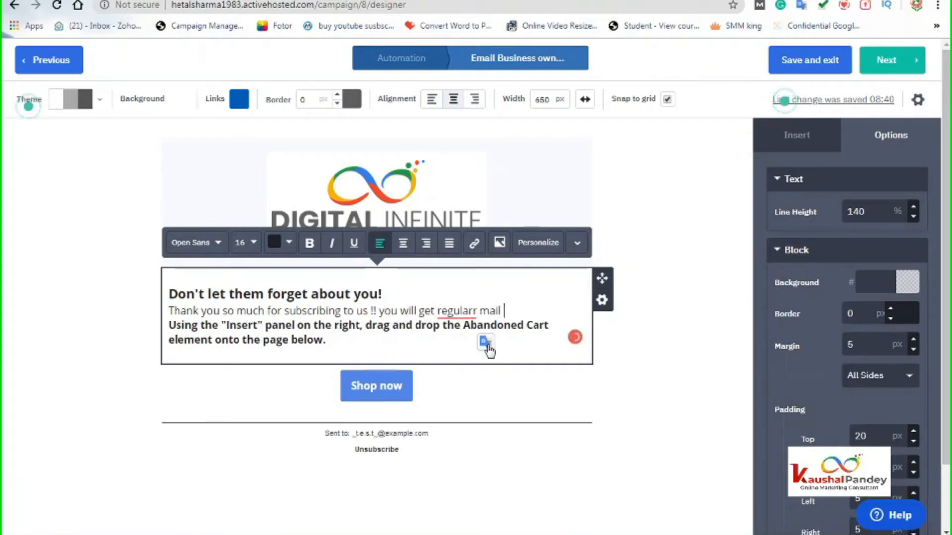
{"action": "type", "text": "on how t"}
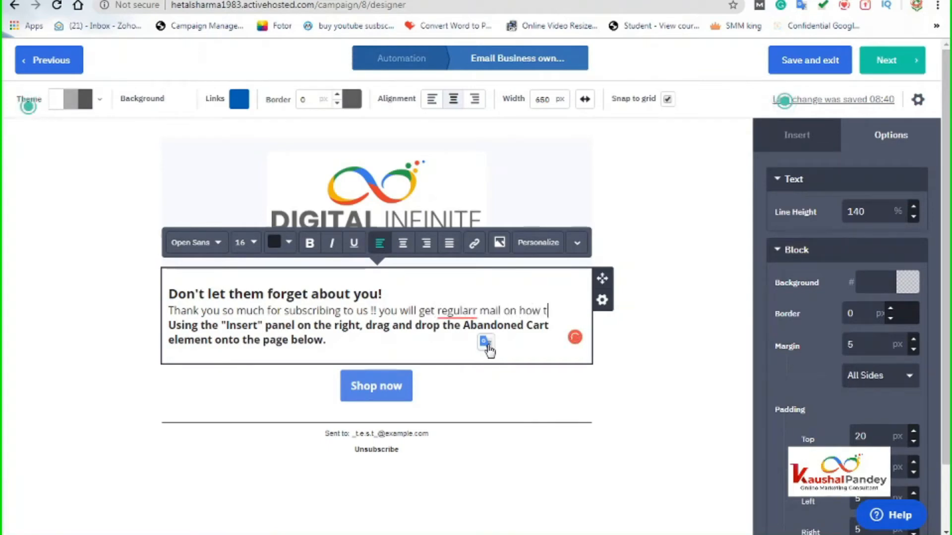
{"action": "type", "text": "o boost "}
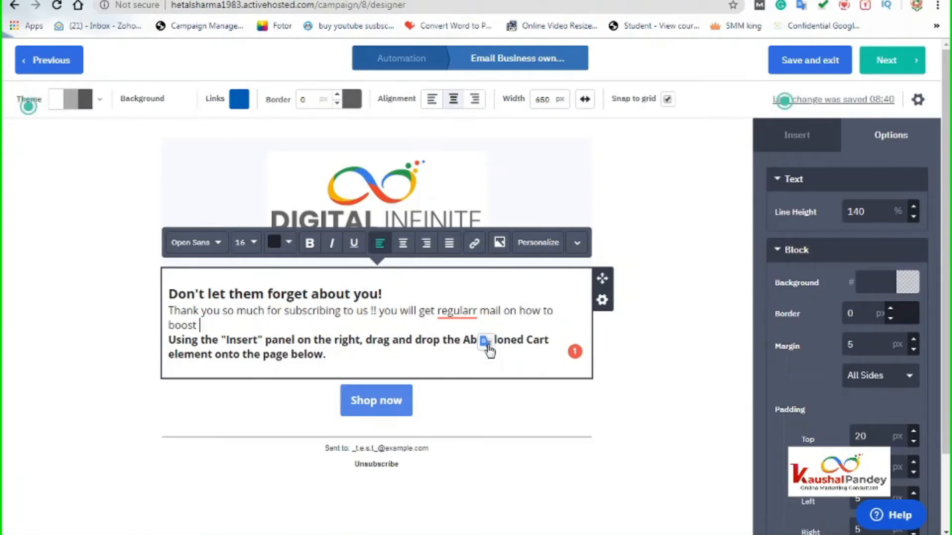
{"action": "type", "text": "yourr busi"}
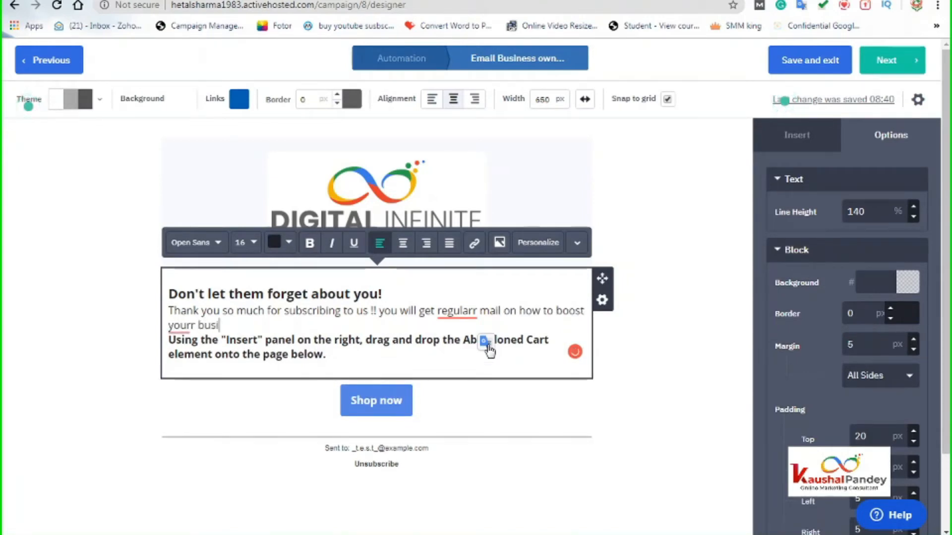
{"action": "type", "text": "ness online."}
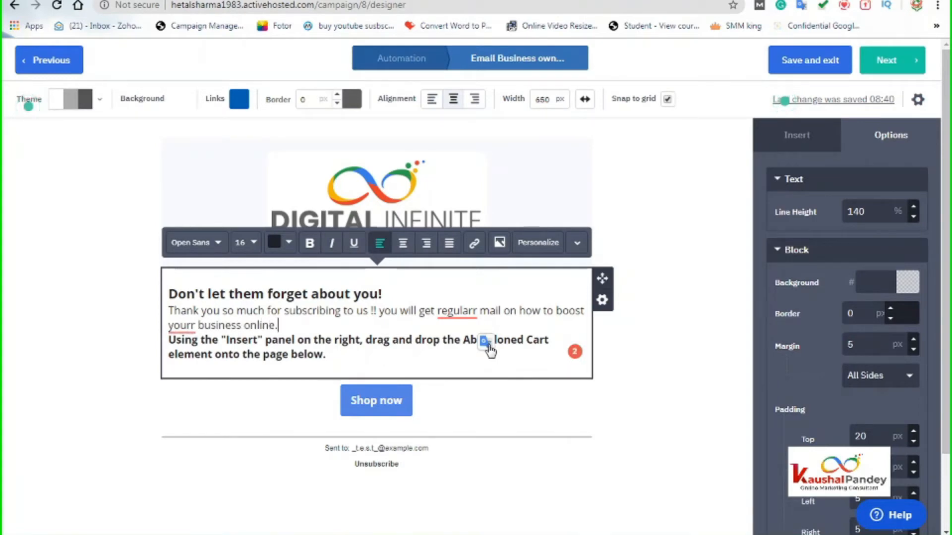
- Correct the misspellings 'regularr' and 'yourr' to 'regular' and 'your'
{"action": "right_click", "coordinate": [474, 317]}
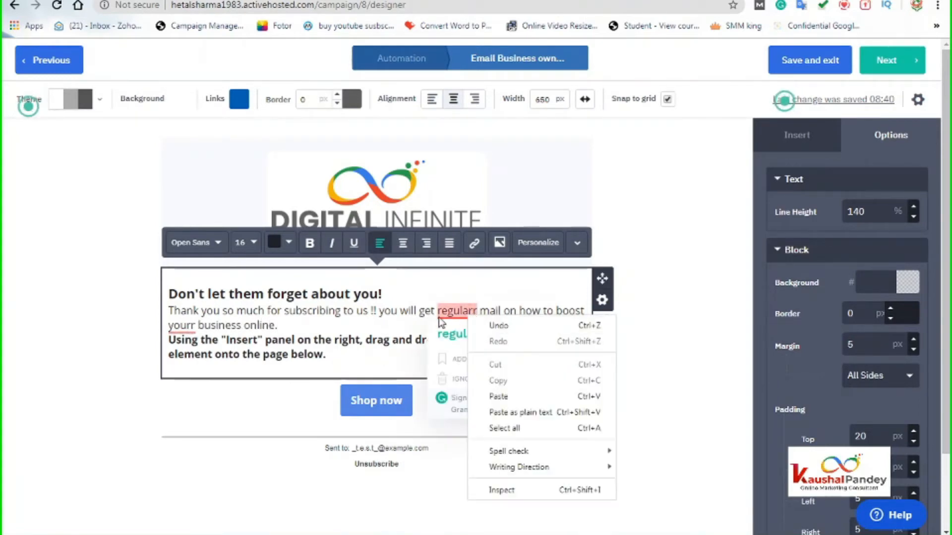
{"action": "left_click", "coordinate": [451, 338]}
{"action": "left_click", "coordinate": [453, 337]}
{"action": "left_click", "coordinate": [177, 326]}
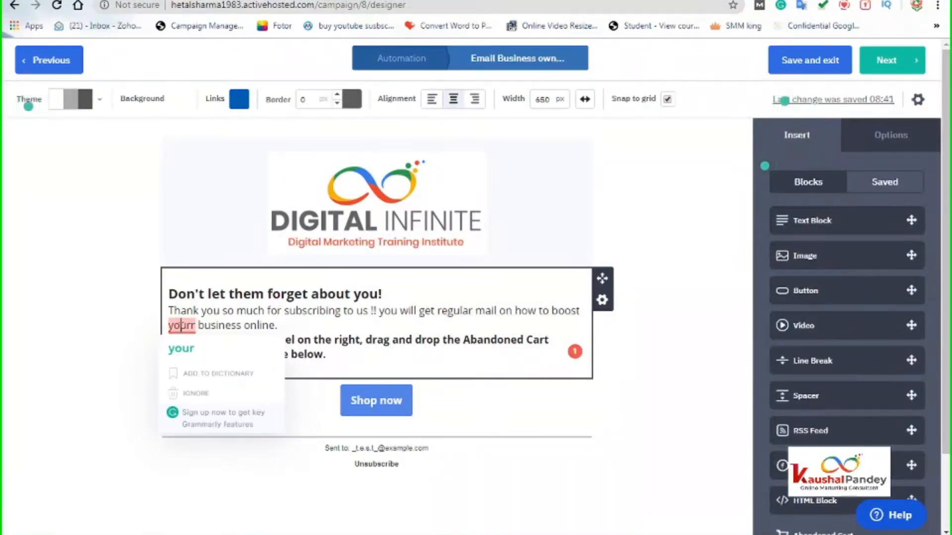
{"action": "left_click", "coordinate": [181, 348]}
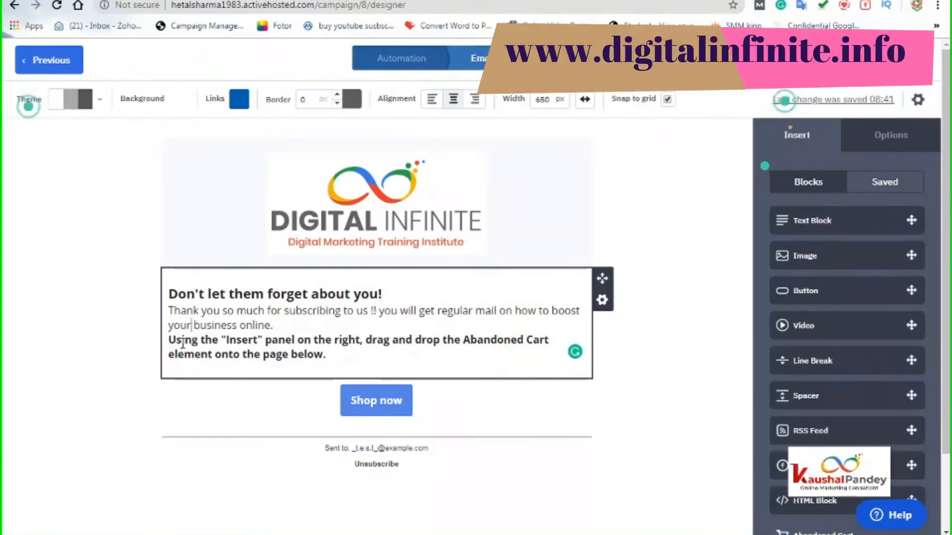
{"action": "left_click_drag", "start_coordinate": [168, 340], "coordinate": [351, 355]}
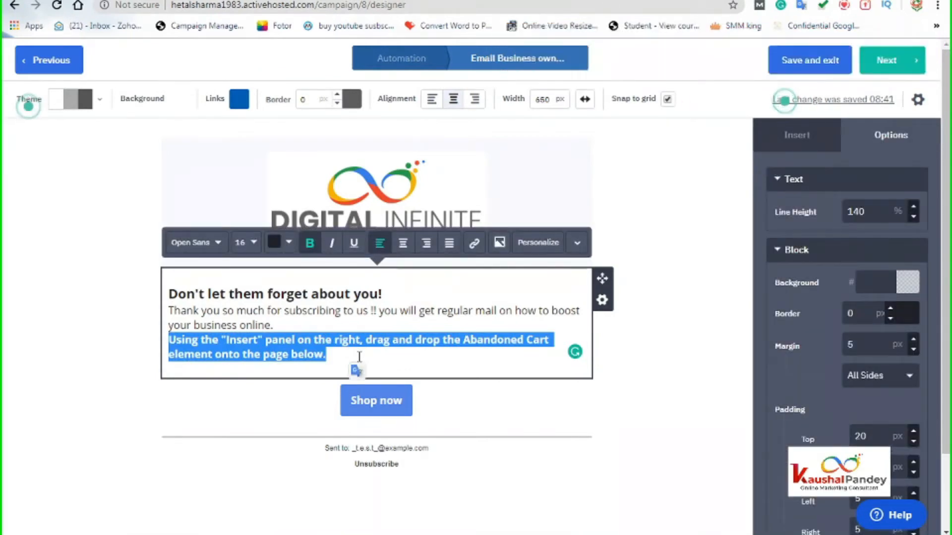
- Type 'You can visit our website.' as the bold last line of the text block
{"action": "type", "text": "Yo"}
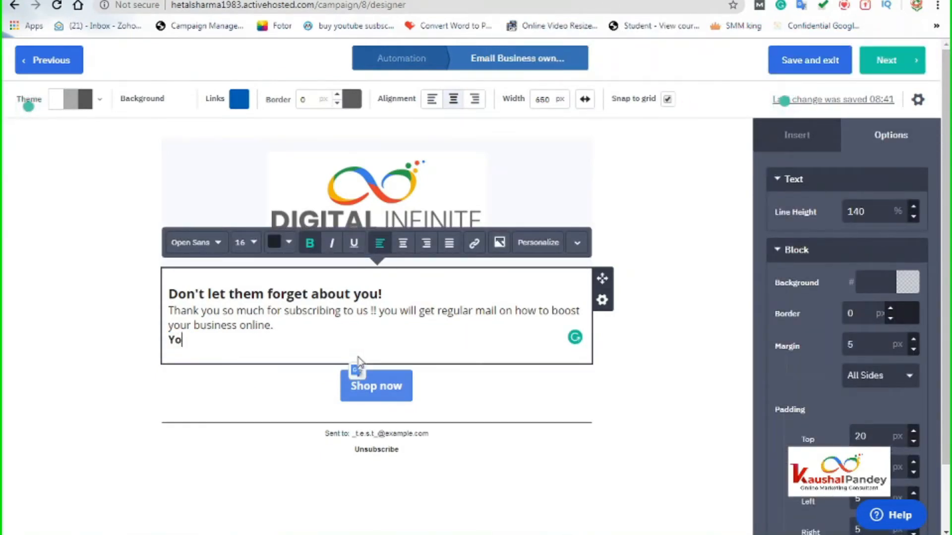
{"action": "type", "text": "u can visit"}
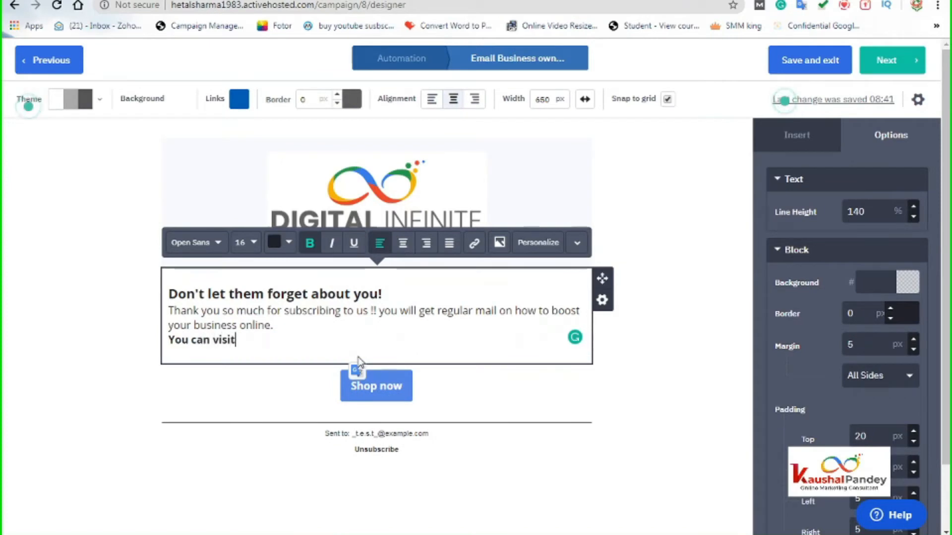
{"action": "key", "text": "BackSpace"}
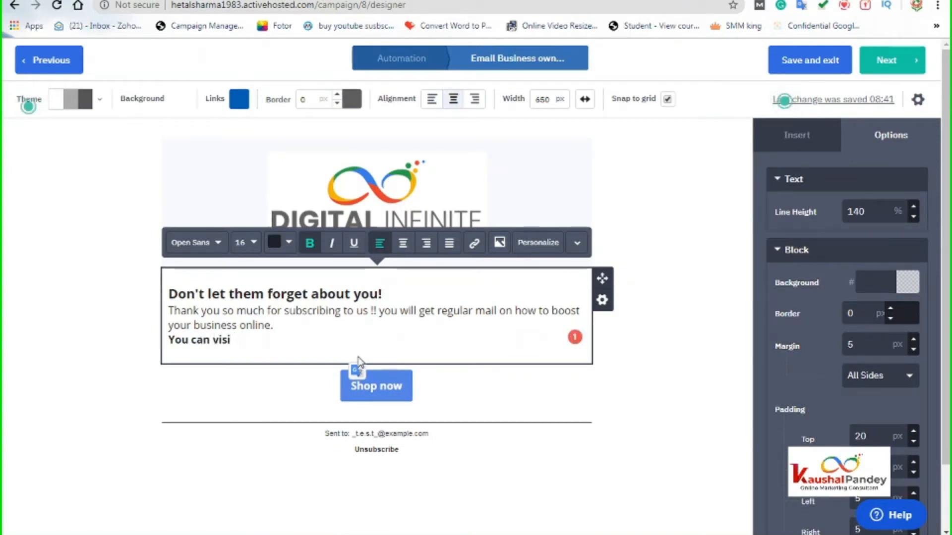
{"action": "type", "text": "t out"}
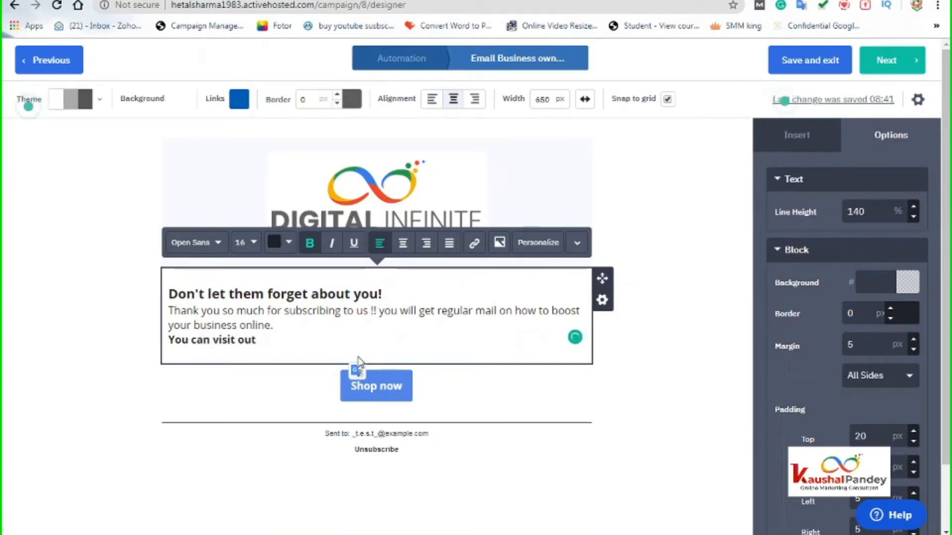
{"action": "type", "text": "r"}
{"action": "type", "text": "w"}
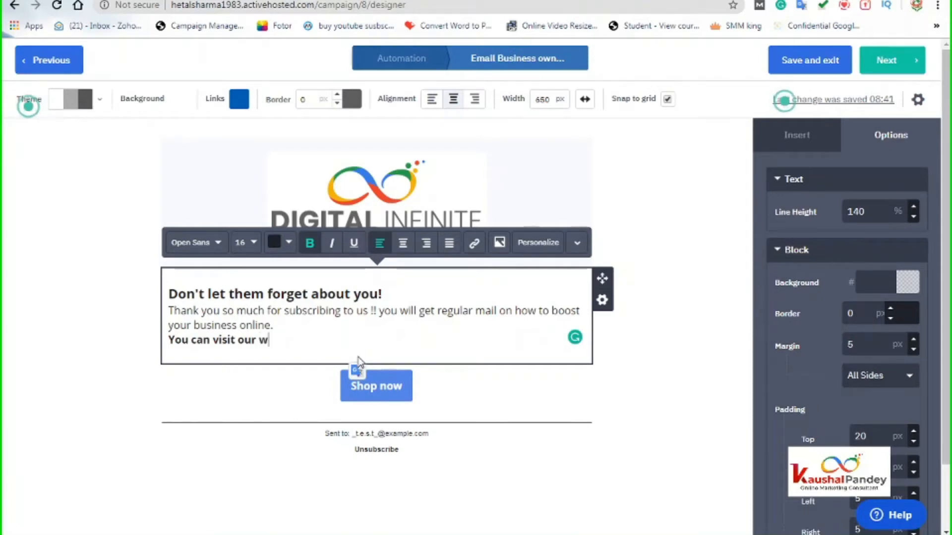
{"action": "type", "text": "ebsite."}
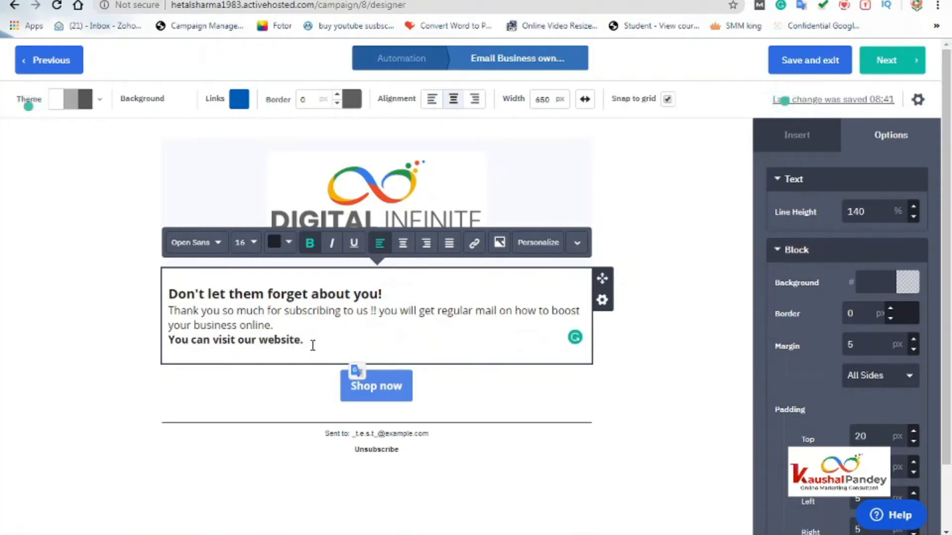
- Replace that line with 'Download the tips here', with a capital D
{"action": "left_click_drag", "start_coordinate": [307, 342], "coordinate": [166, 346]}
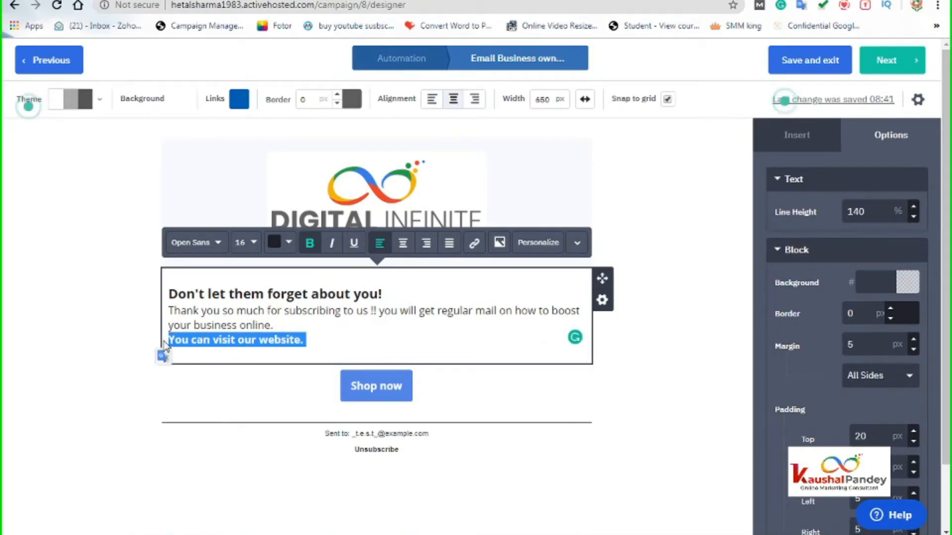
{"action": "left_click", "coordinate": [320, 341]}
{"action": "left_click_drag", "start_coordinate": [322, 340], "coordinate": [145, 351]}
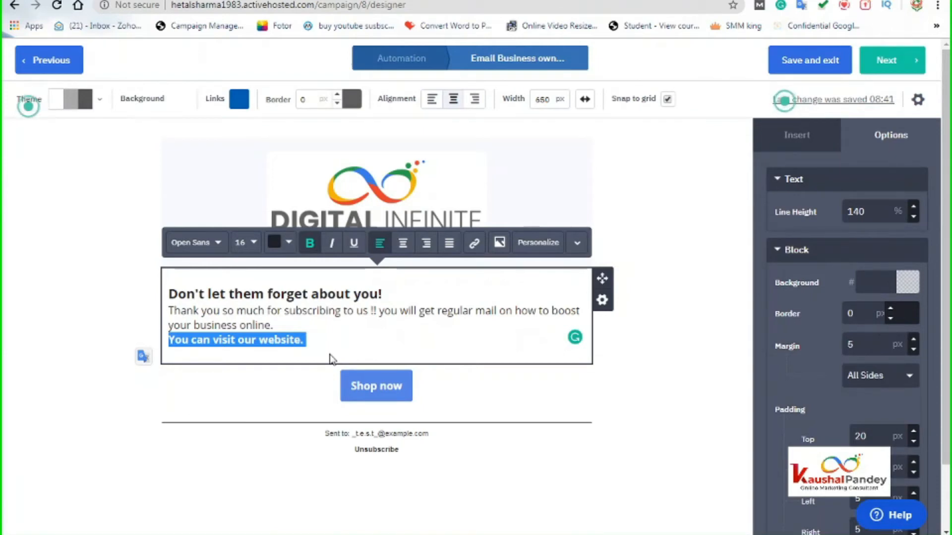
{"action": "type", "text": "down"}
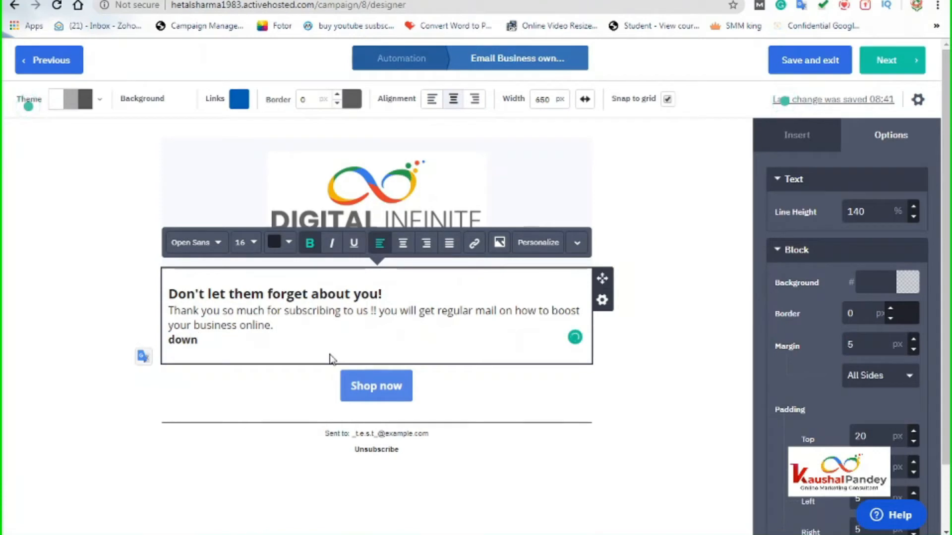
{"action": "type", "text": "load the "}
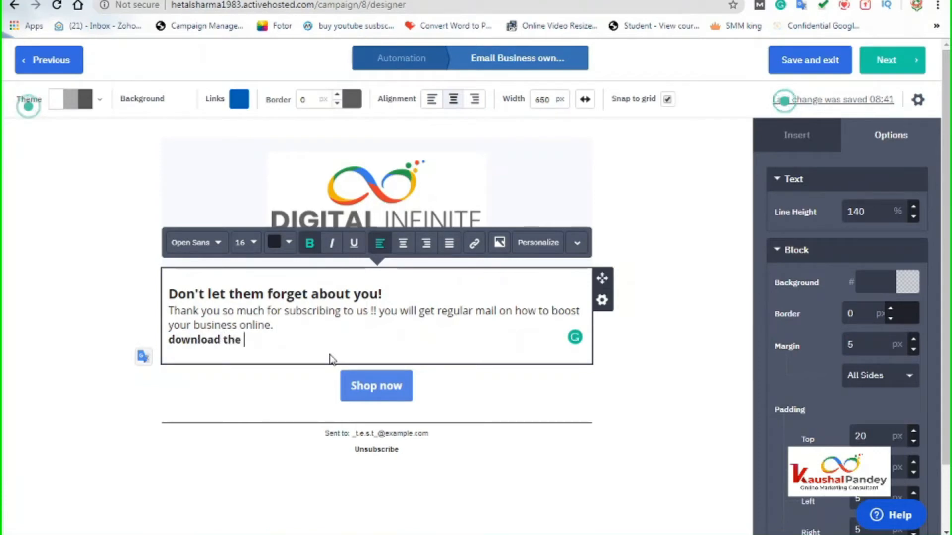
{"action": "type", "text": "tips here"}
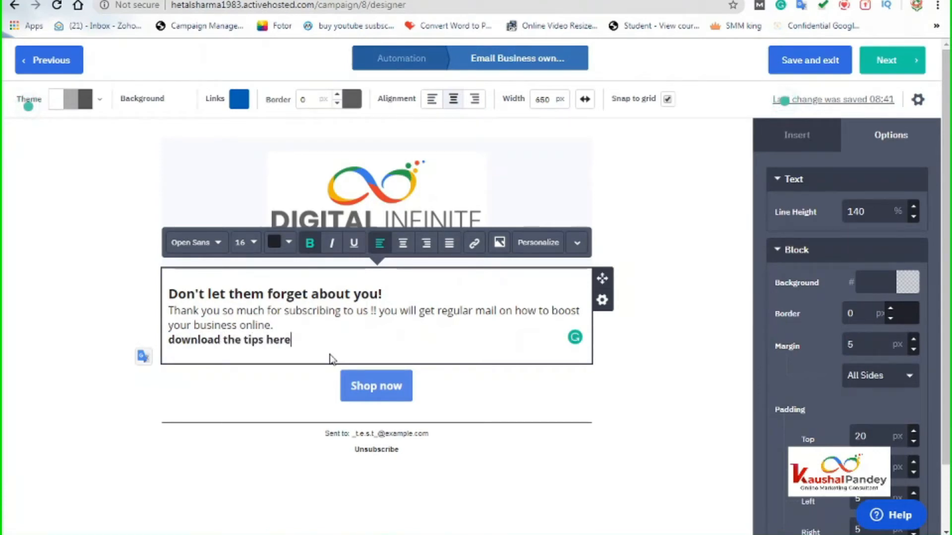
{"action": "left_click", "coordinate": [173, 337]}
{"action": "key", "text": "BackSpace"}
{"action": "type", "text": "d"}
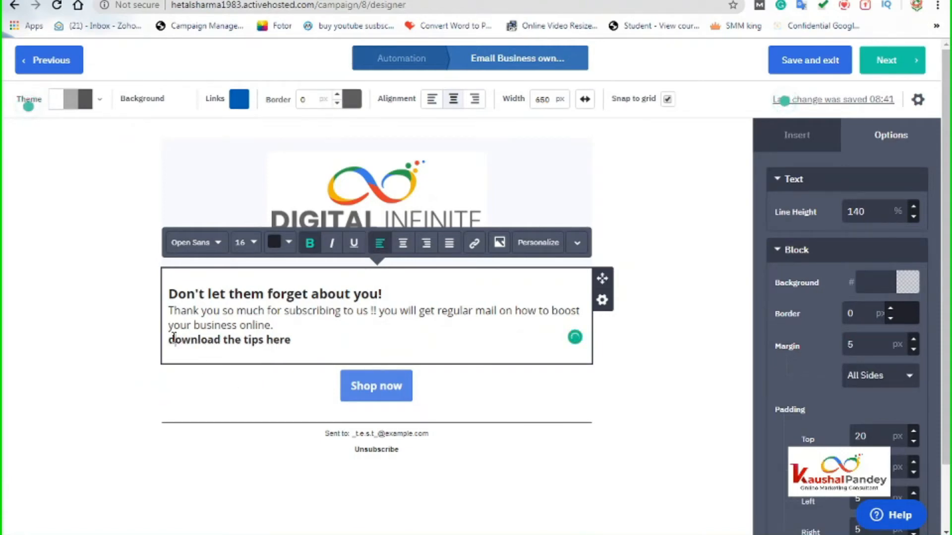
{"action": "key", "text": "BackSpace"}
{"action": "type", "text": "D"}
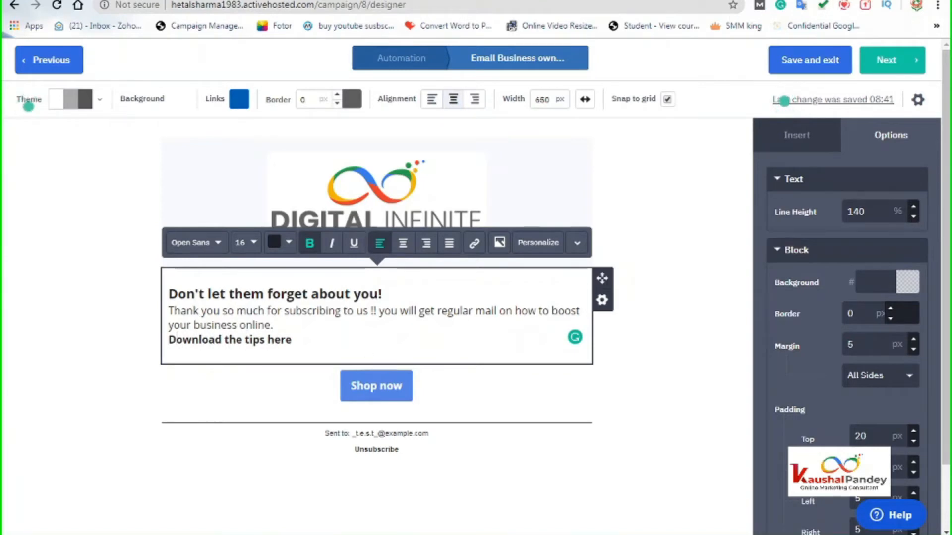
{"action": "left_click", "coordinate": [566, 0]}
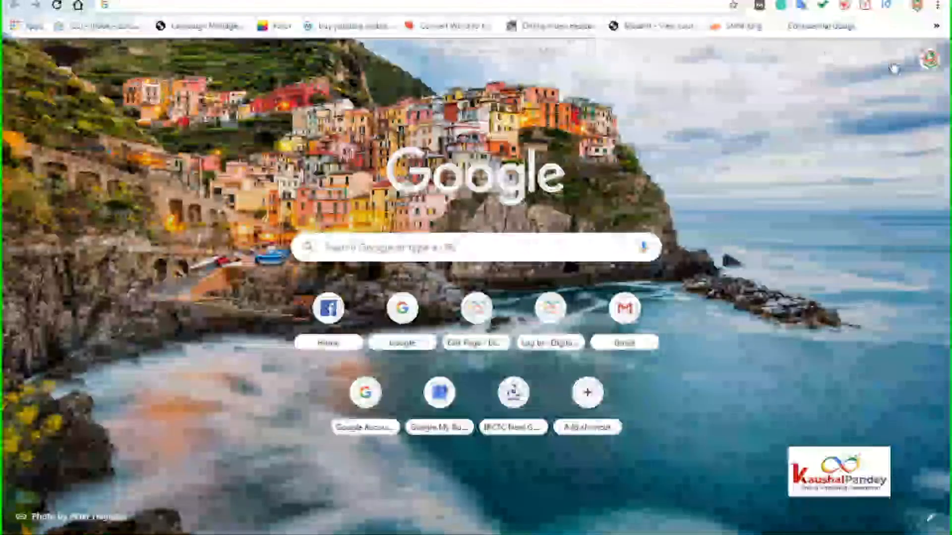
- Switch to the other Google account and open Google Drive from the apps grid
{"action": "left_click", "coordinate": [930, 60]}
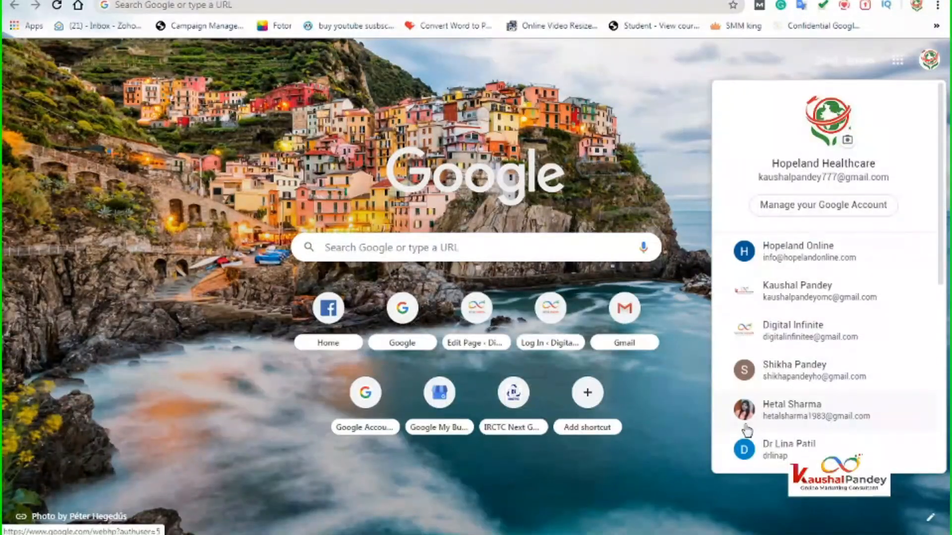
{"action": "left_click", "coordinate": [830, 406]}
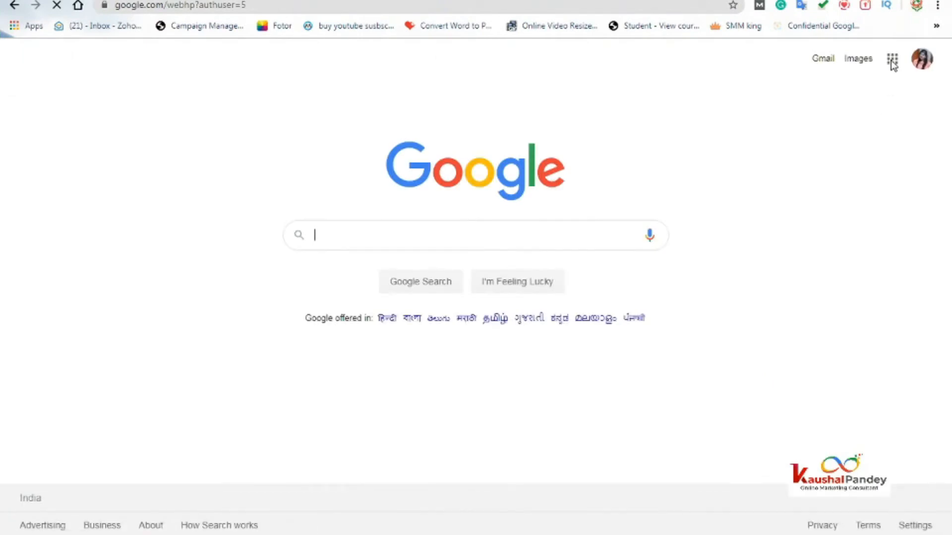
{"action": "left_click", "coordinate": [892, 60]}
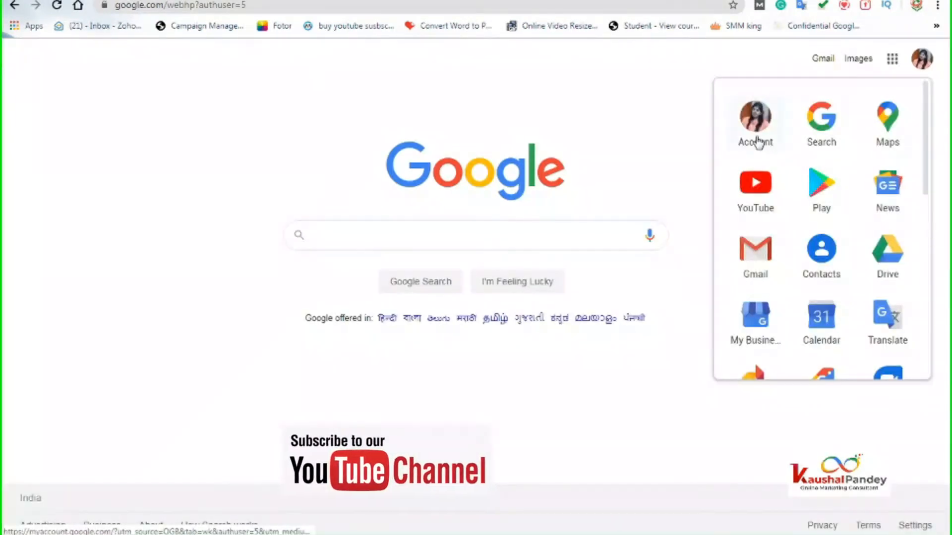
{"action": "left_click", "coordinate": [892, 59]}
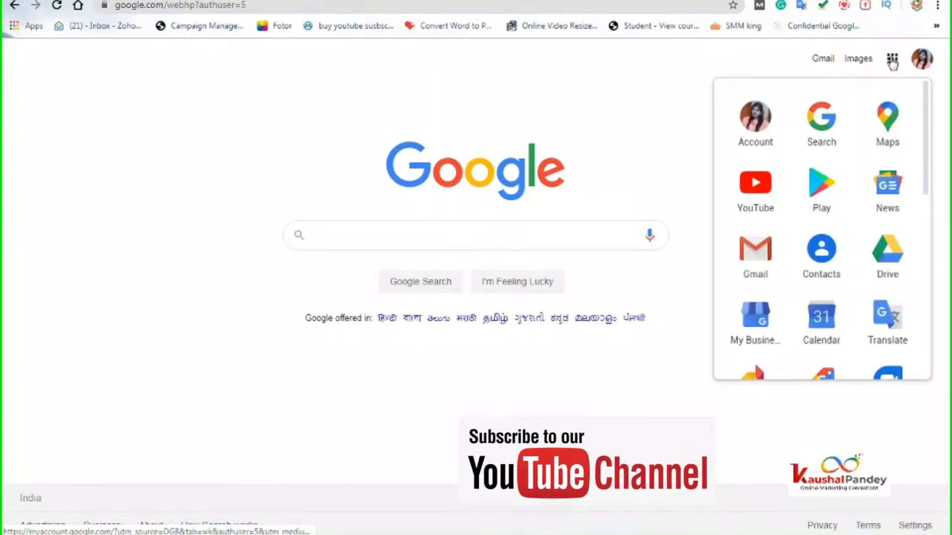
{"action": "left_click", "coordinate": [893, 60]}
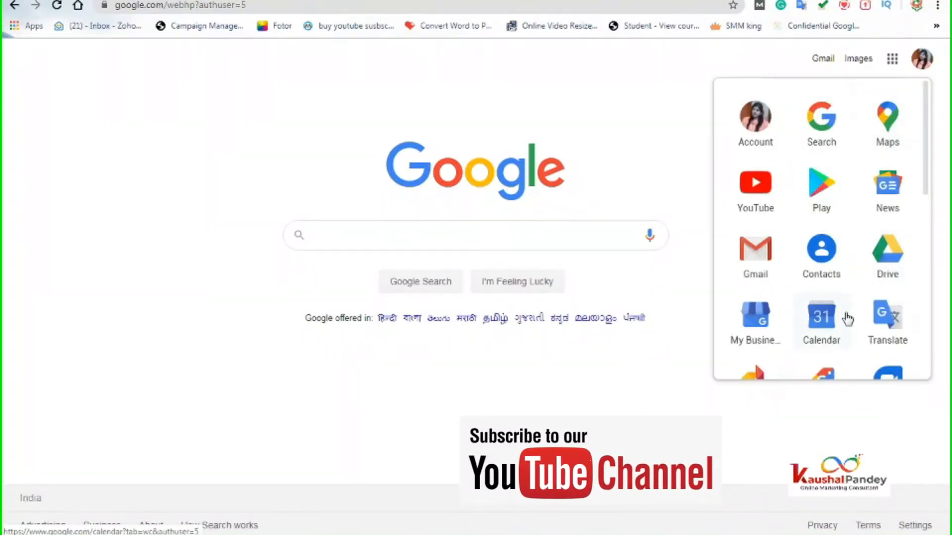
{"action": "left_click", "coordinate": [887, 263]}
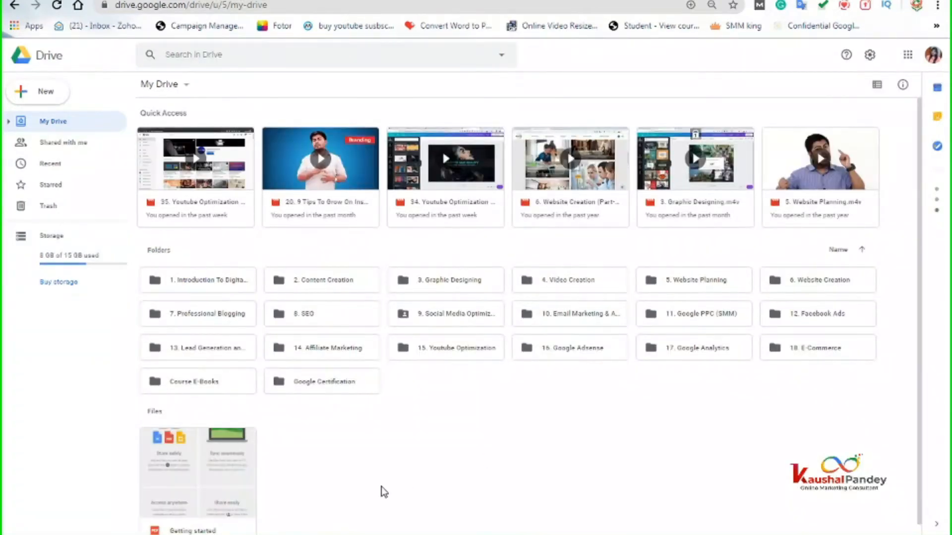
- Bring up My Drive's new-item menu with New folder and Upload files options
{"action": "scroll", "coordinate": [380, 476], "scroll_direction": "down", "scroll_amount": 1}
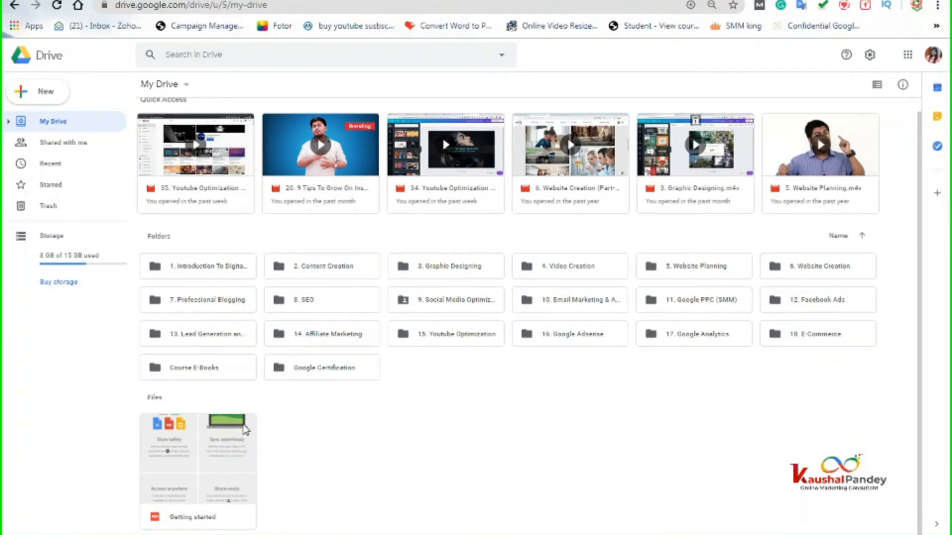
{"action": "right_click", "coordinate": [245, 430]}
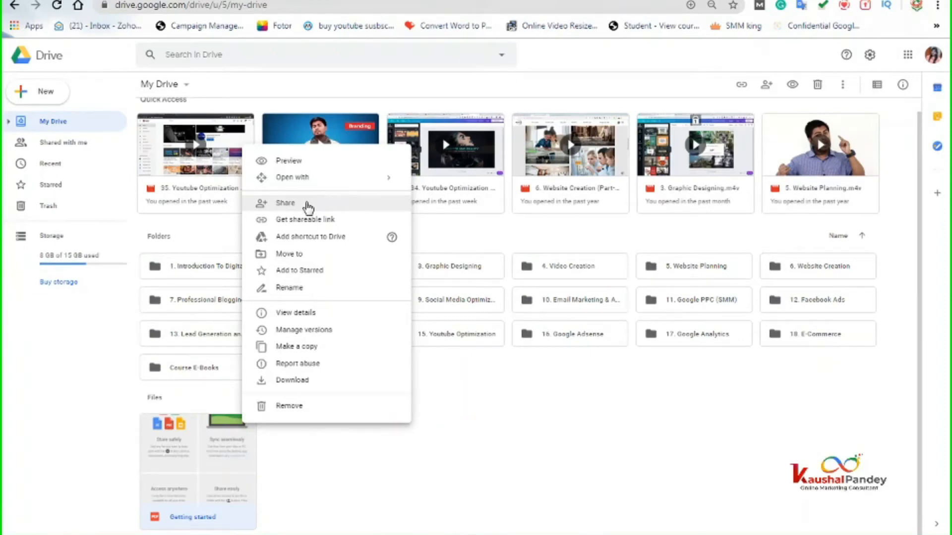
{"action": "left_click", "coordinate": [459, 399]}
{"action": "right_click", "coordinate": [460, 403]}
{"action": "left_click", "coordinate": [459, 399]}
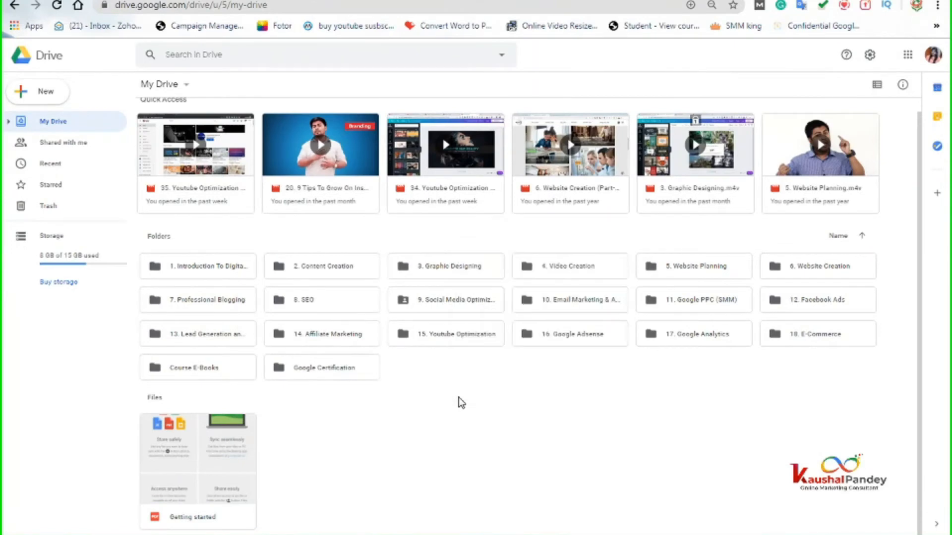
{"action": "right_click", "coordinate": [459, 400]}
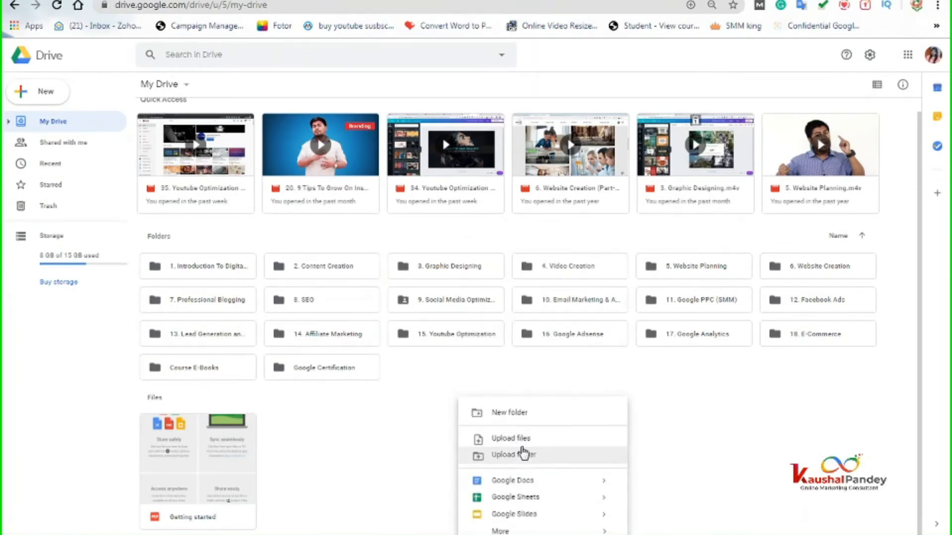
- Upload 030420_MUM_LATECITY.pdf from Downloads into My Drive
{"action": "left_click", "coordinate": [521, 444]}
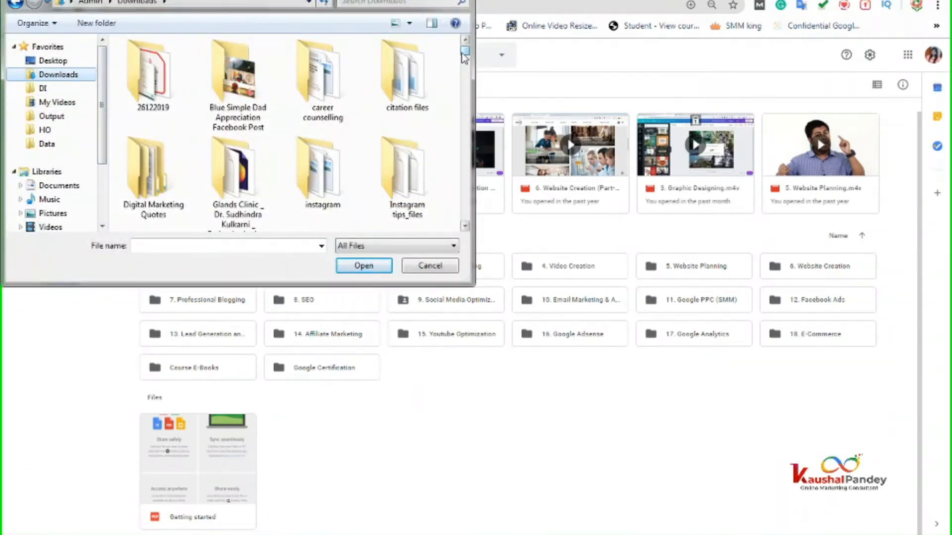
{"action": "left_click_drag", "start_coordinate": [462, 53], "coordinate": [465, 79]}
{"action": "left_click", "coordinate": [164, 200]}
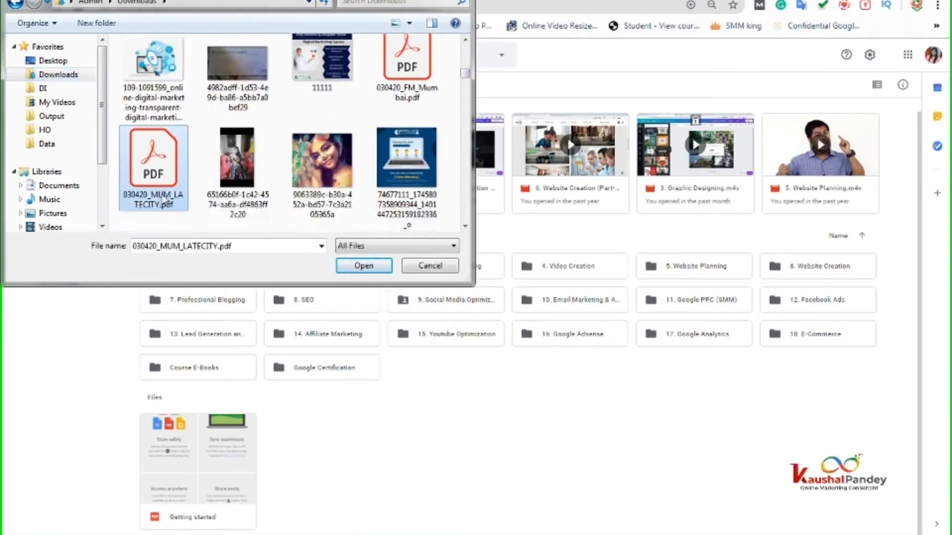
{"action": "left_click", "coordinate": [355, 267]}
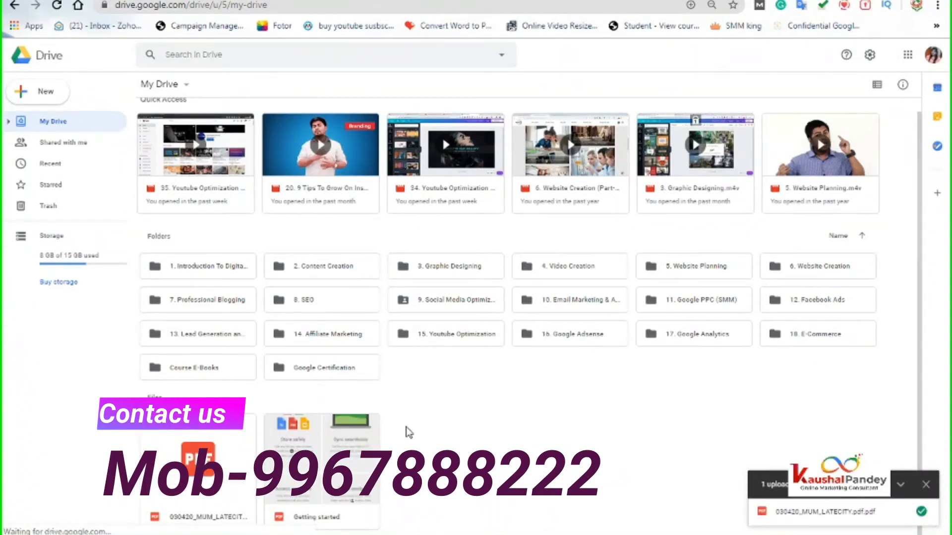
- Make the uploaded PDF viewable by anyone with the link and copy its link
{"action": "right_click", "coordinate": [218, 450]}
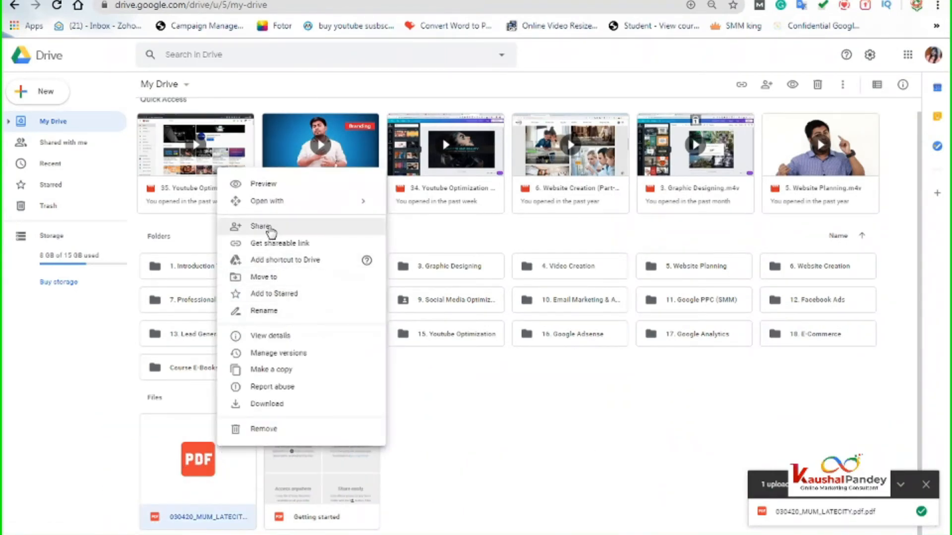
{"action": "left_click", "coordinate": [270, 228]}
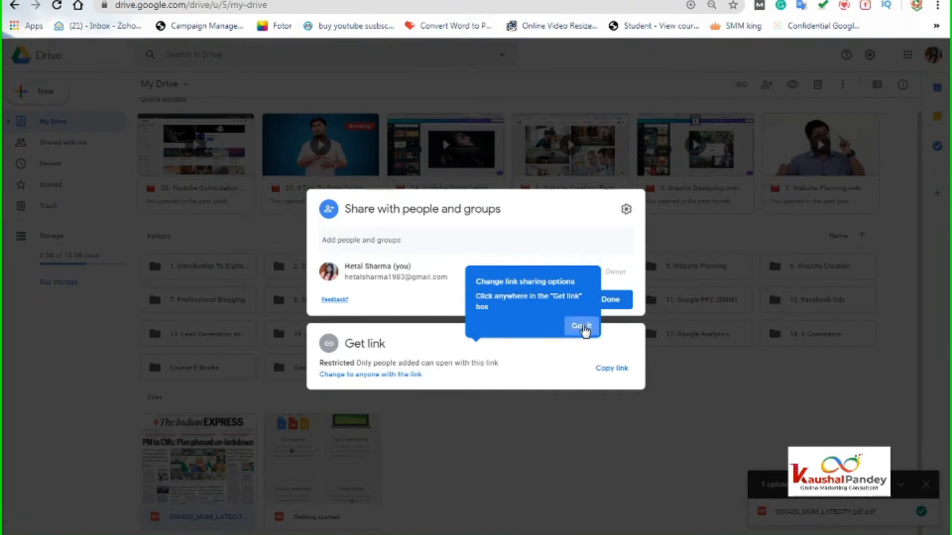
{"action": "left_click", "coordinate": [579, 326]}
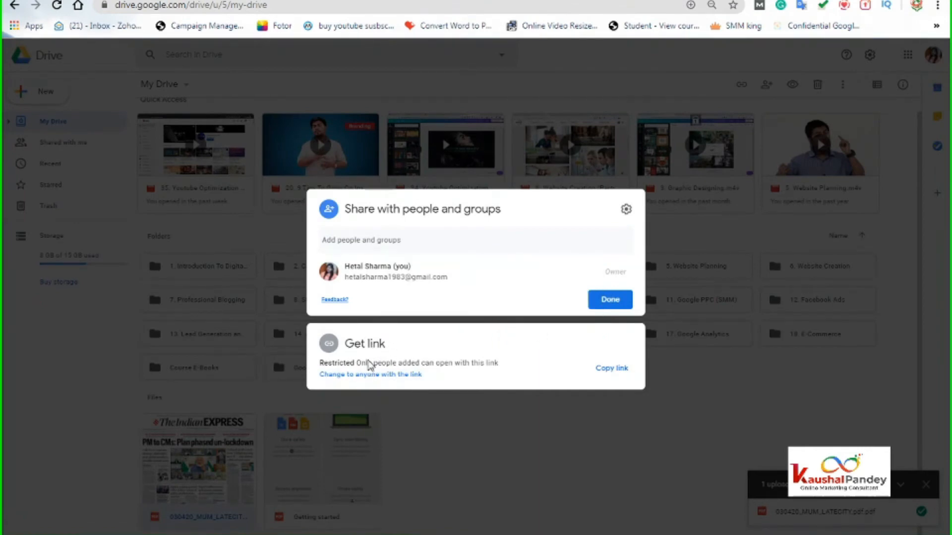
{"action": "left_click", "coordinate": [378, 376]}
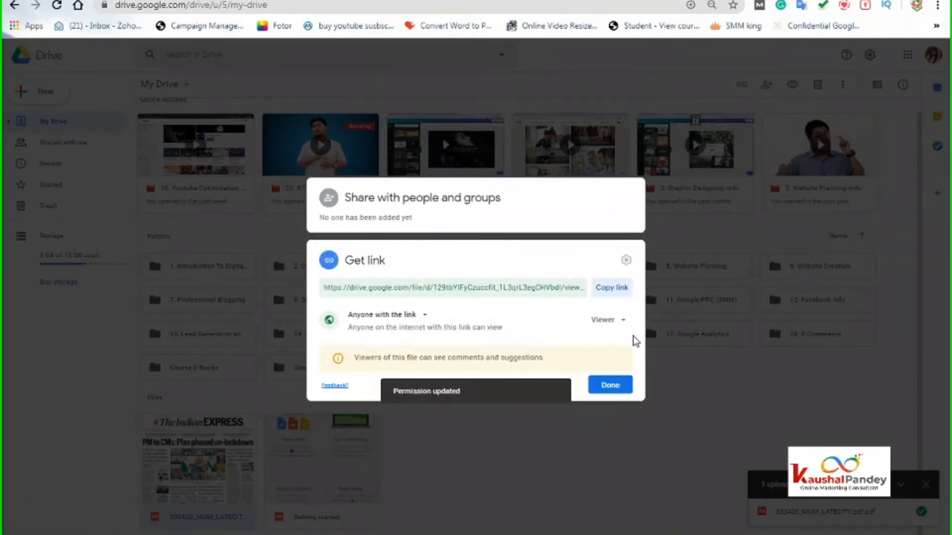
{"action": "left_click", "coordinate": [604, 288]}
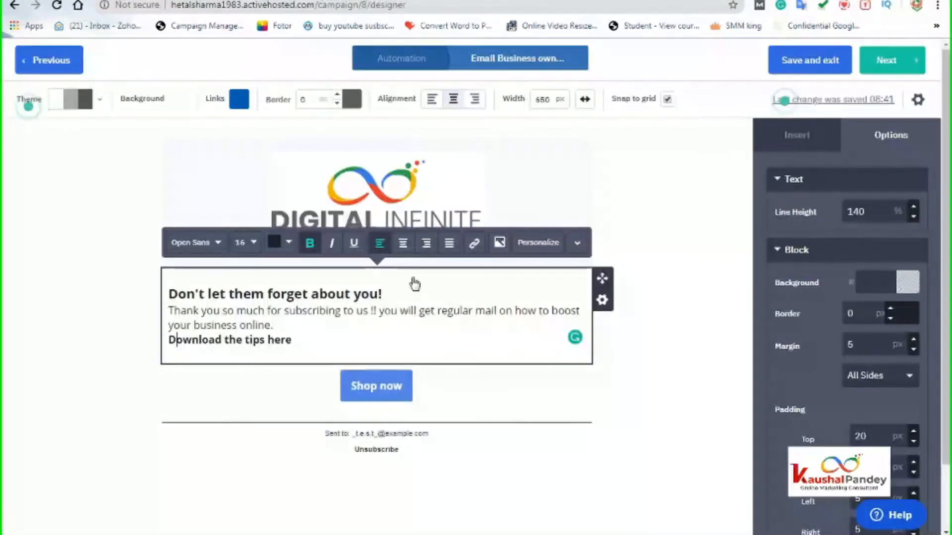
- Link the 'Download the tips here' line to the copied Google Drive PDF URL
{"action": "left_click_drag", "start_coordinate": [294, 340], "coordinate": [167, 342]}
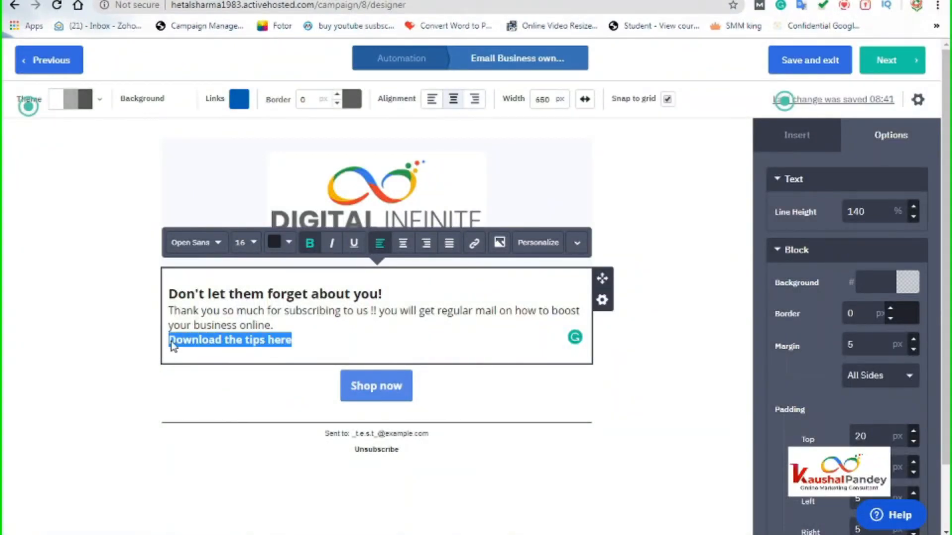
{"action": "left_click", "coordinate": [474, 243]}
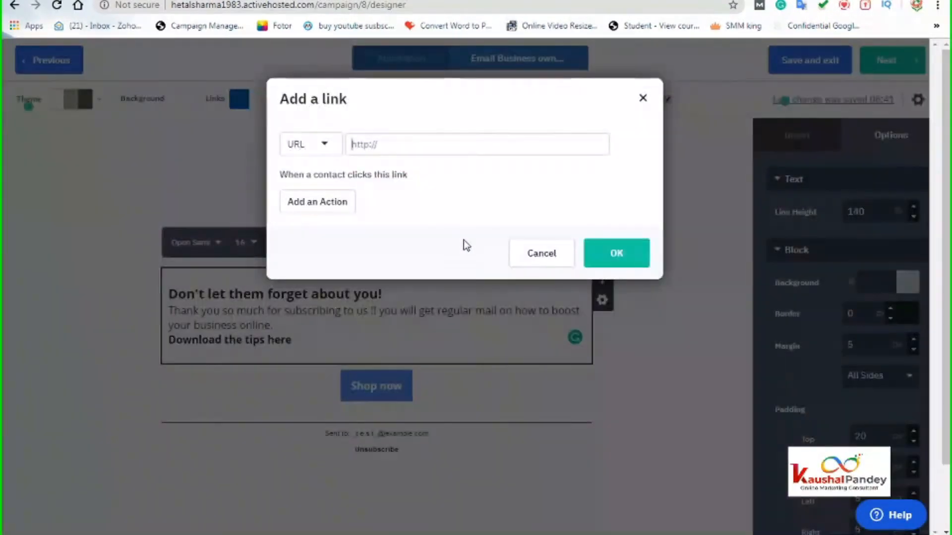
{"action": "right_click", "coordinate": [377, 144]}
{"action": "left_click", "coordinate": [412, 219]}
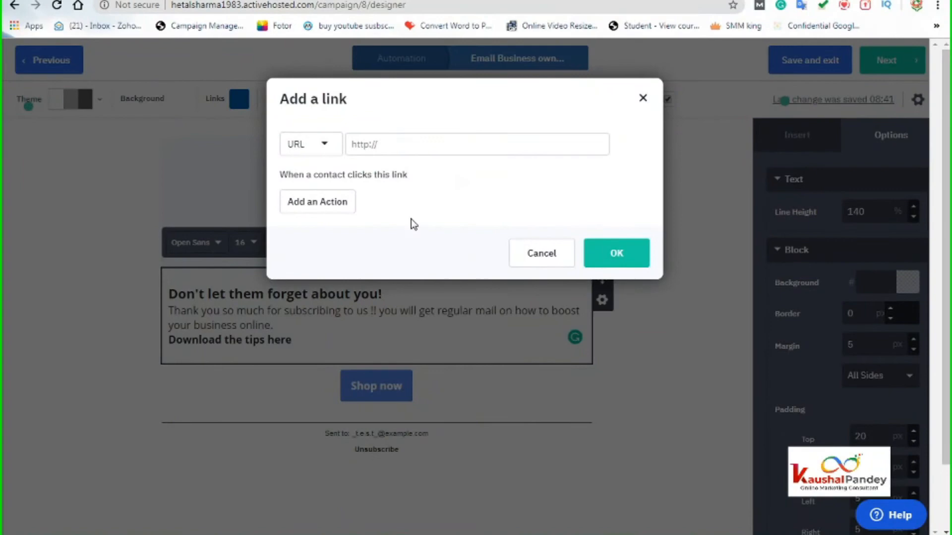
{"action": "left_click", "coordinate": [622, 264]}
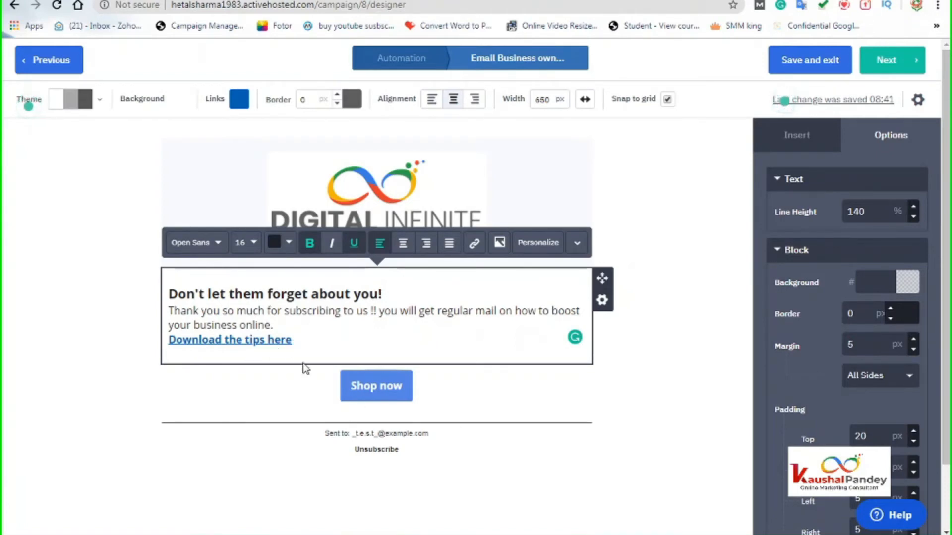
{"action": "left_click", "coordinate": [380, 386]}
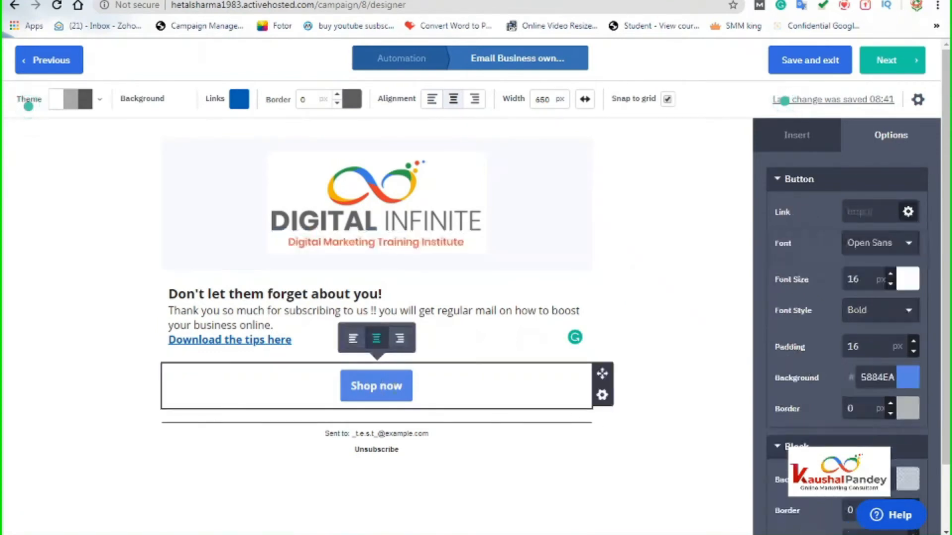
{"action": "left_click", "coordinate": [601, 396]}
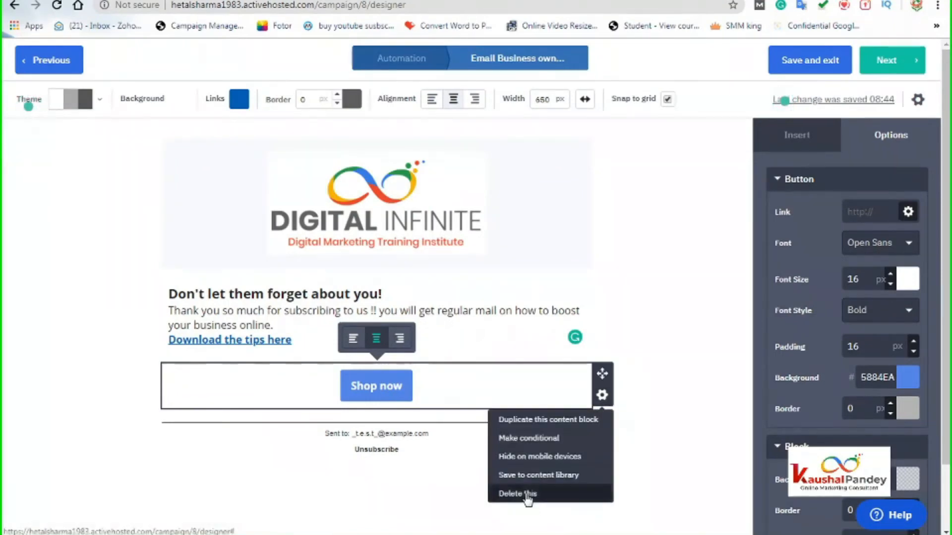
{"action": "left_click", "coordinate": [511, 493]}
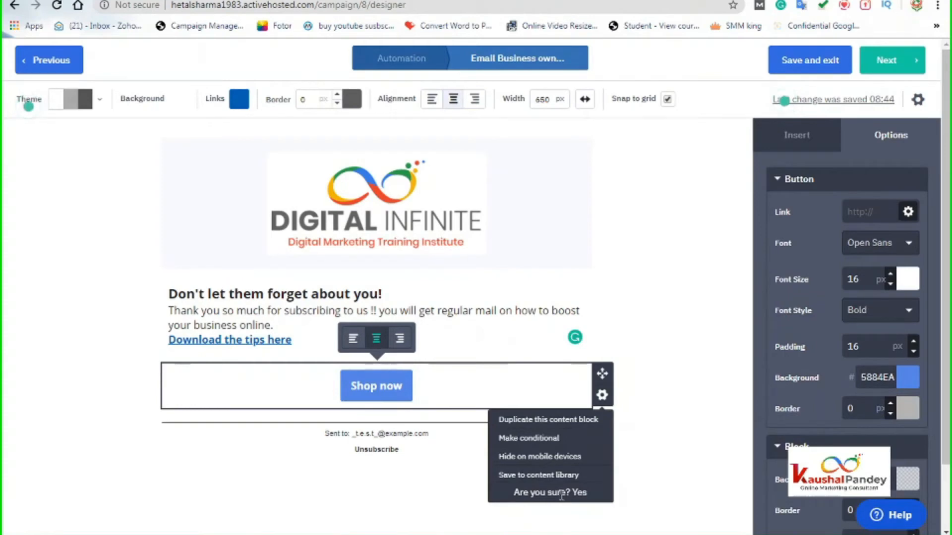
{"action": "left_click", "coordinate": [579, 493]}
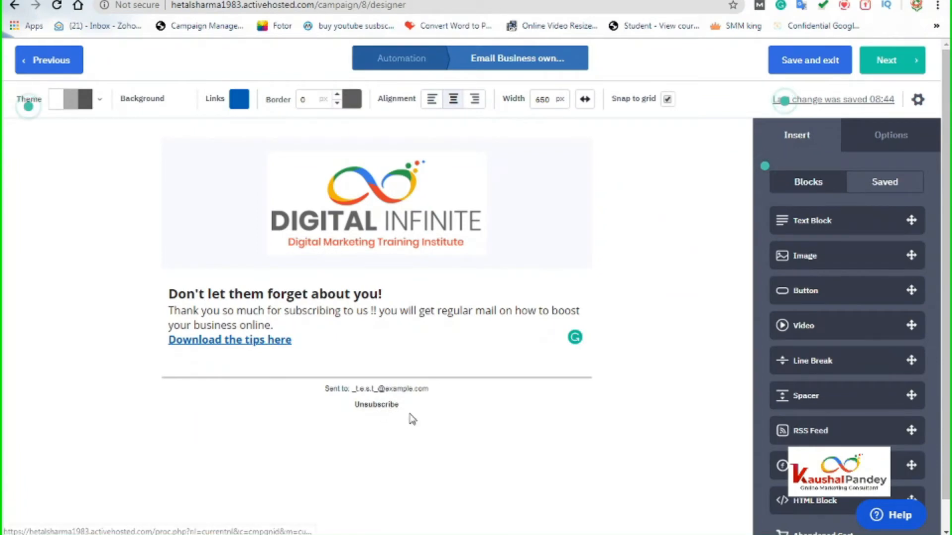
{"action": "left_click", "coordinate": [883, 140]}
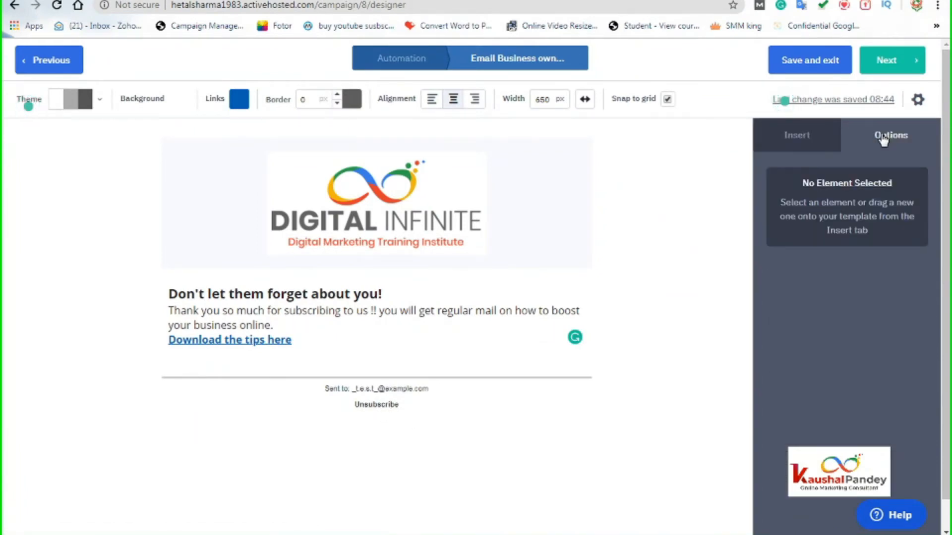
{"action": "left_click", "coordinate": [789, 141]}
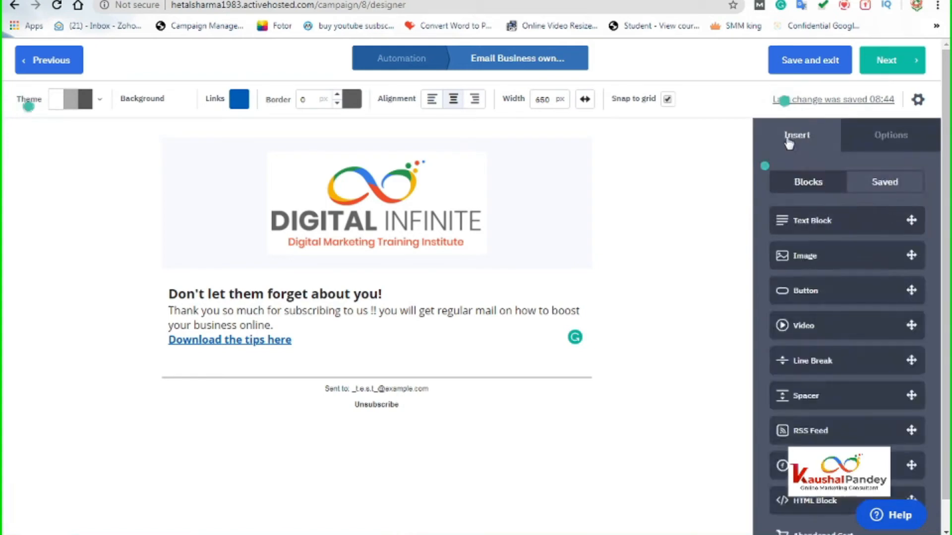
- Open the campaign summary and review the email's subject line and sender address
{"action": "left_click", "coordinate": [888, 61]}
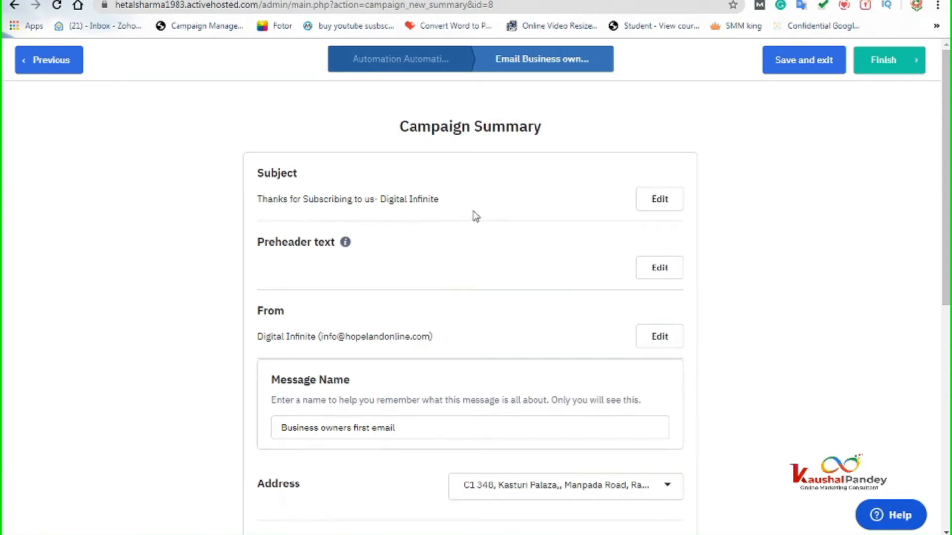
{"action": "scroll", "coordinate": [301, 309], "scroll_direction": "down", "scroll_amount": 1}
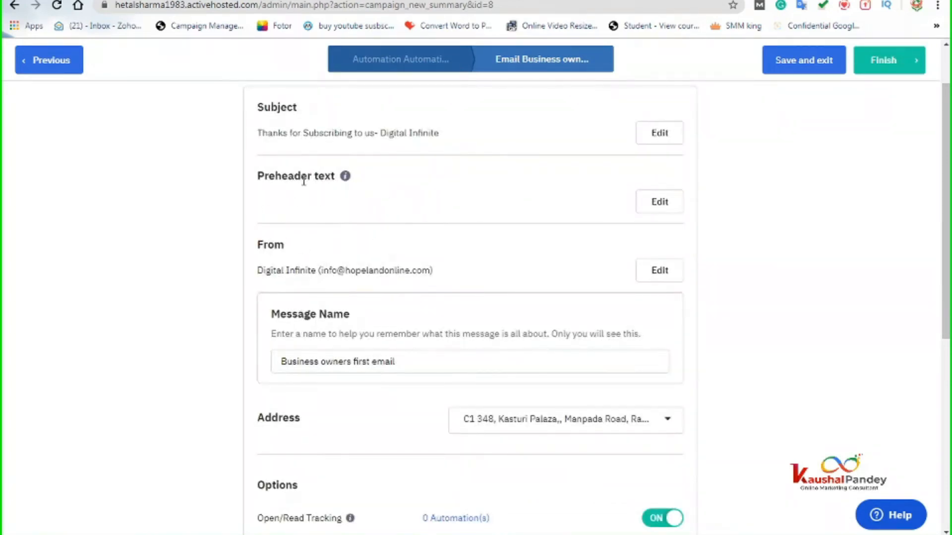
{"action": "mouse_move", "coordinate": [345, 177]}
{"action": "left_click_drag", "start_coordinate": [259, 133], "coordinate": [461, 136]}
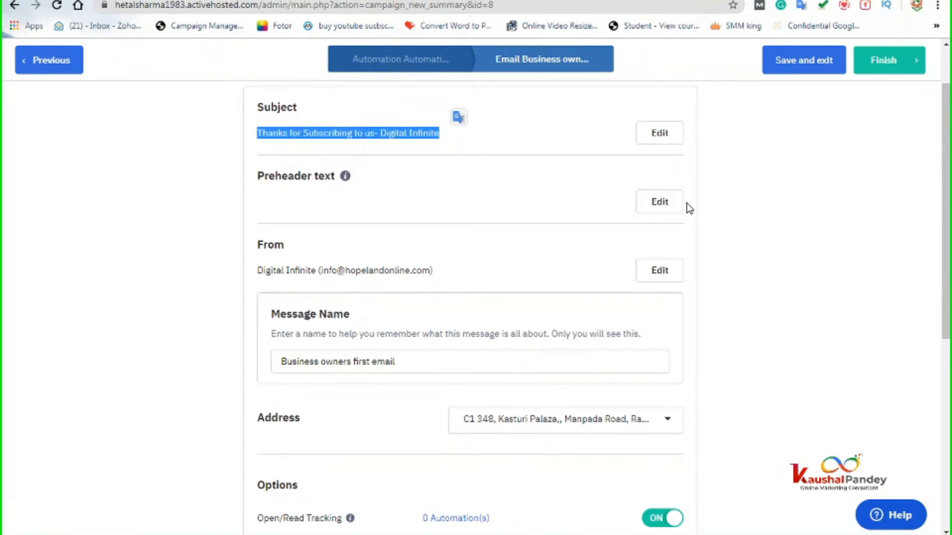
{"action": "scroll", "coordinate": [461, 303], "scroll_direction": "down", "scroll_amount": 1}
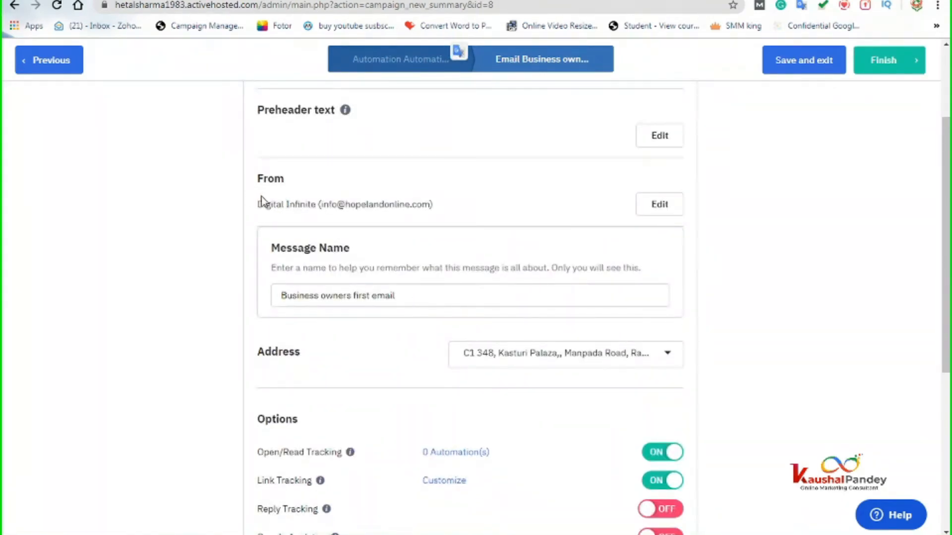
{"action": "left_click_drag", "start_coordinate": [324, 207], "coordinate": [430, 205]}
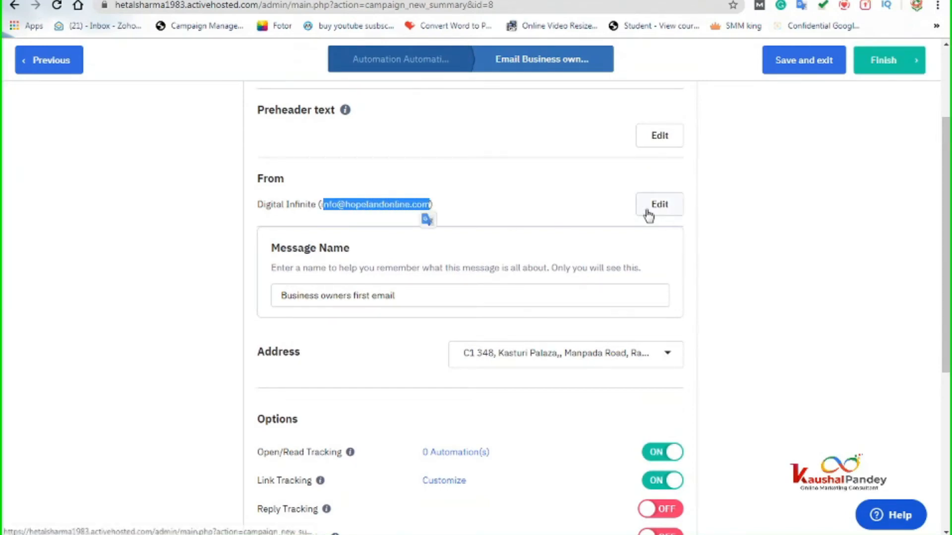
- Confirm the passed spam check, then finish the email and return to the automation
{"action": "scroll", "coordinate": [599, 441], "scroll_direction": "down", "scroll_amount": 2}
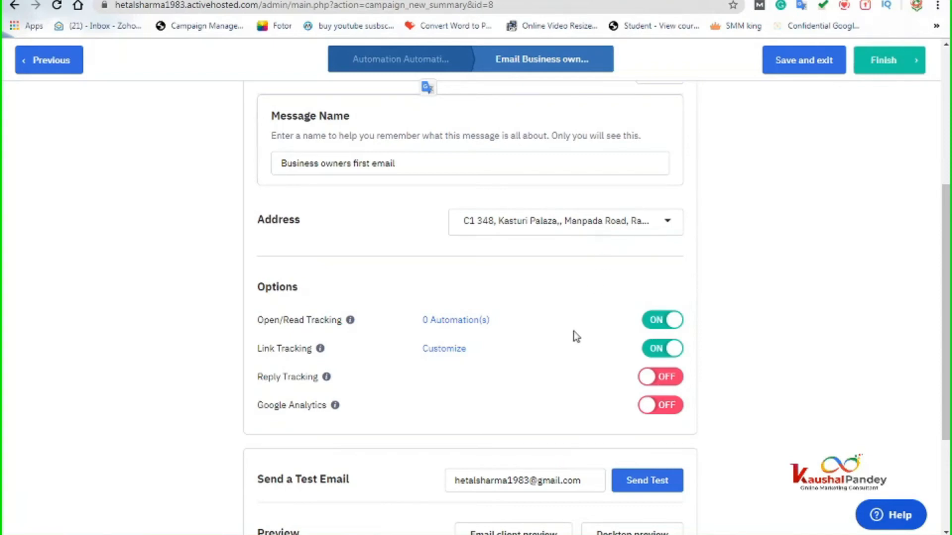
{"action": "scroll", "coordinate": [567, 335], "scroll_direction": "down", "scroll_amount": 3}
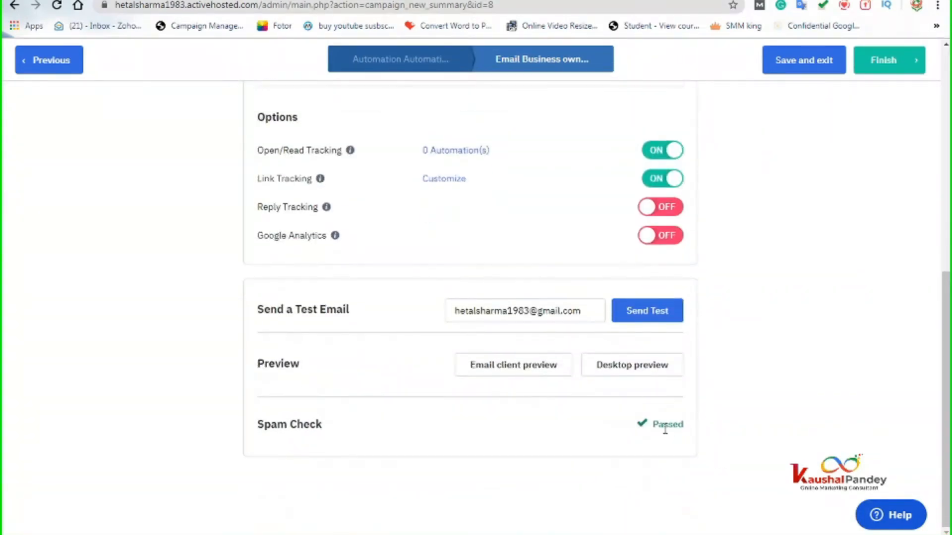
{"action": "left_click_drag", "start_coordinate": [654, 428], "coordinate": [693, 432]}
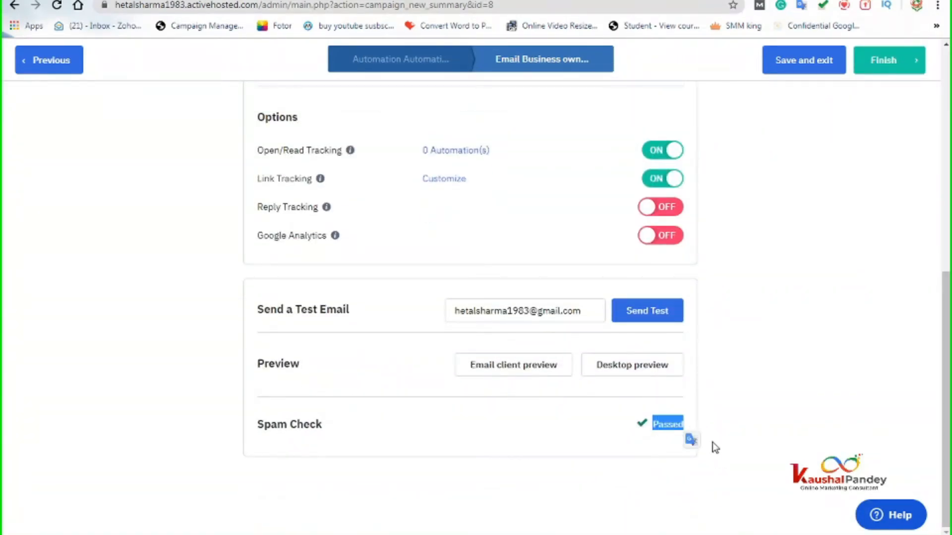
{"action": "scroll", "coordinate": [739, 435], "scroll_direction": "up", "scroll_amount": 9}
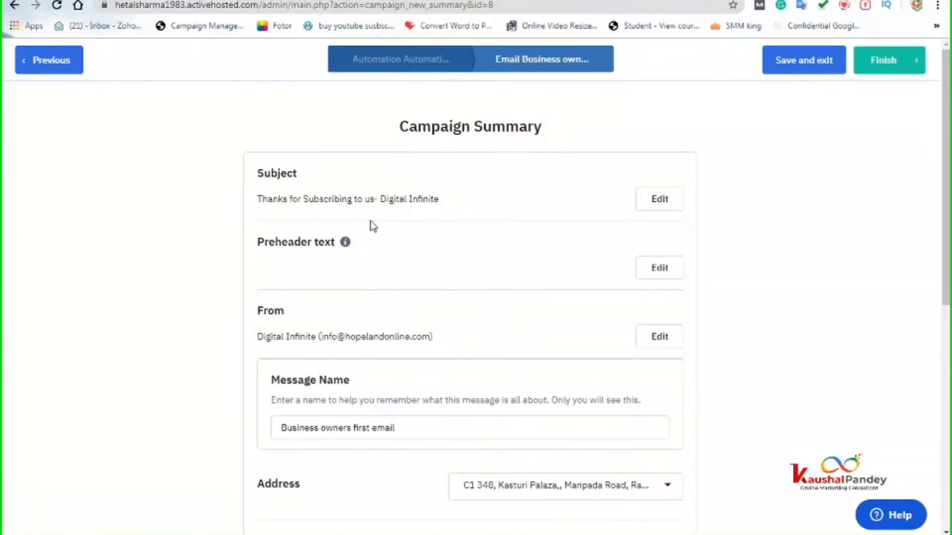
{"action": "left_click_drag", "start_coordinate": [320, 337], "coordinate": [432, 337]}
{"action": "scroll", "coordinate": [787, 427], "scroll_direction": "down", "scroll_amount": 6}
{"action": "scroll", "coordinate": [787, 427], "scroll_direction": "down", "scroll_amount": 2}
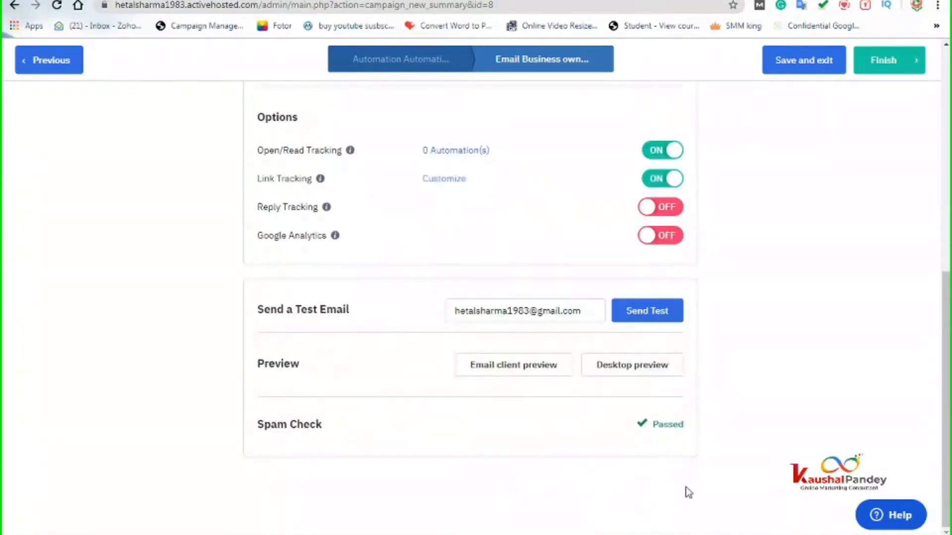
{"action": "scroll", "coordinate": [746, 442], "scroll_direction": "up", "scroll_amount": 4}
{"action": "scroll", "coordinate": [742, 442], "scroll_direction": "down", "scroll_amount": 4}
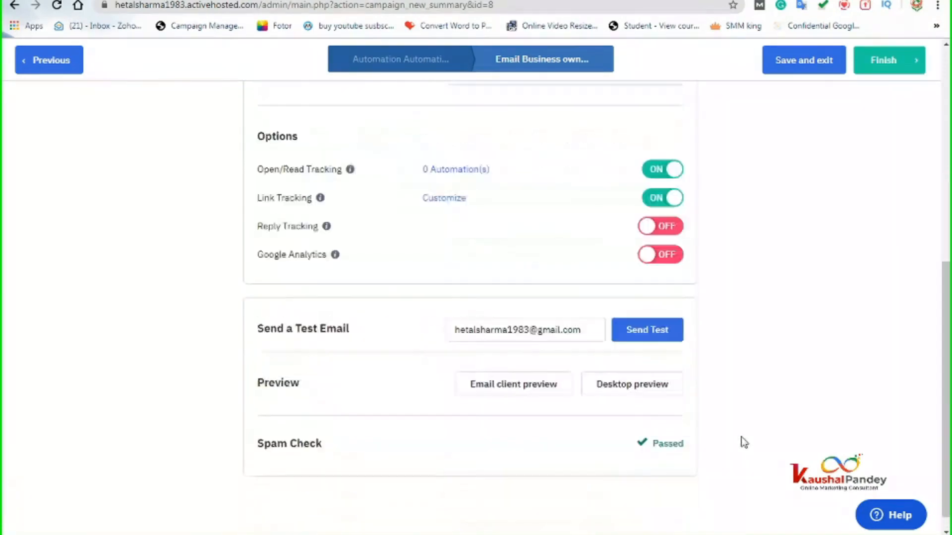
{"action": "scroll", "coordinate": [743, 433], "scroll_direction": "up", "scroll_amount": 7}
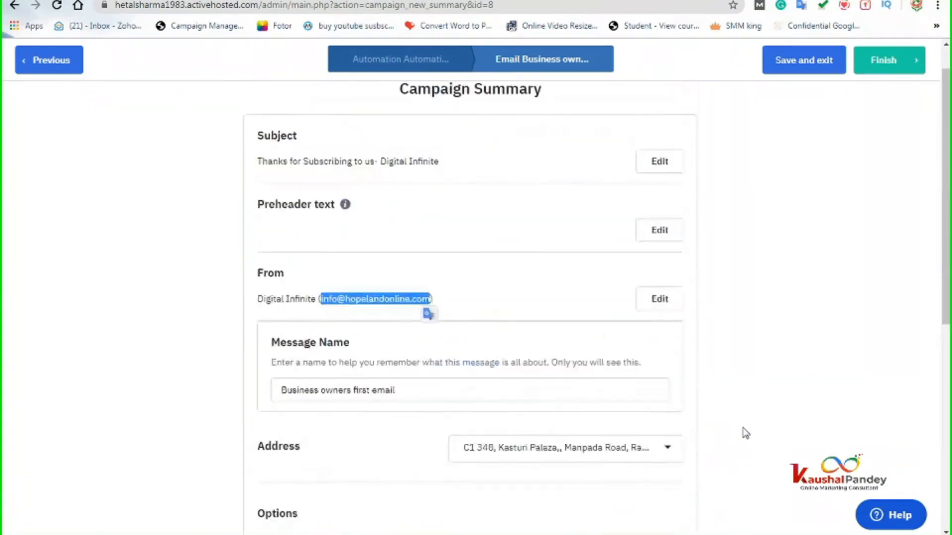
{"action": "left_click", "coordinate": [885, 62]}
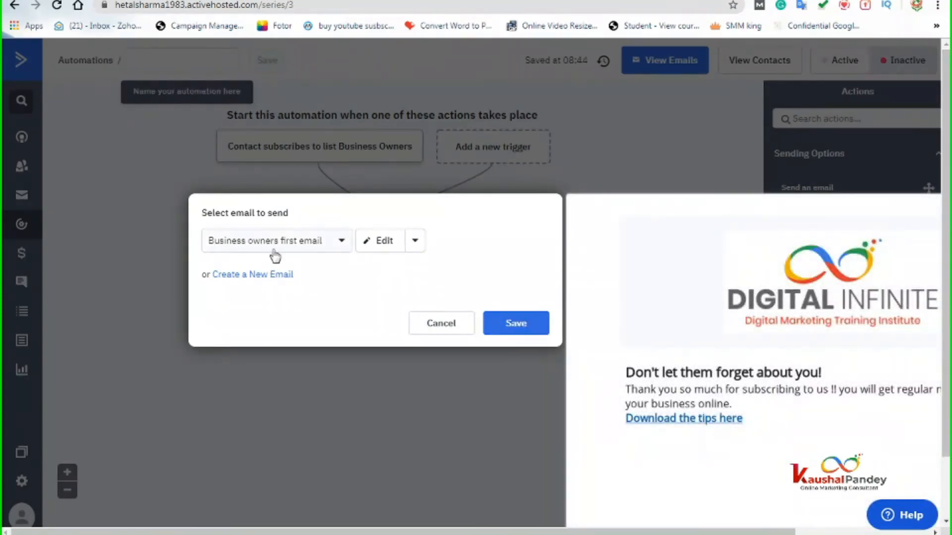
- Save 'Business owners first email' as the automation's send-email step
{"action": "left_click", "coordinate": [521, 331]}
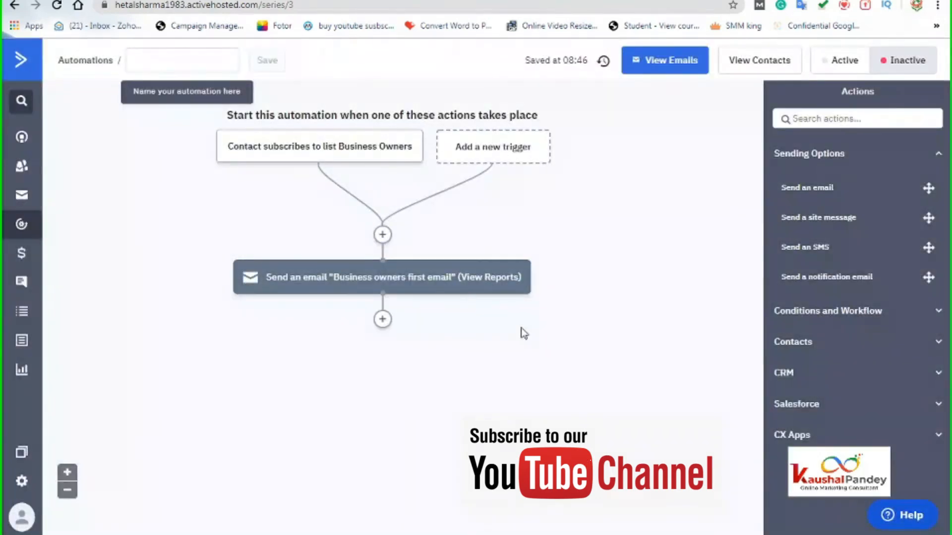
- Name the automation 'Business', save it, switch it to Active, and return to the overview
{"action": "left_click", "coordinate": [180, 61]}
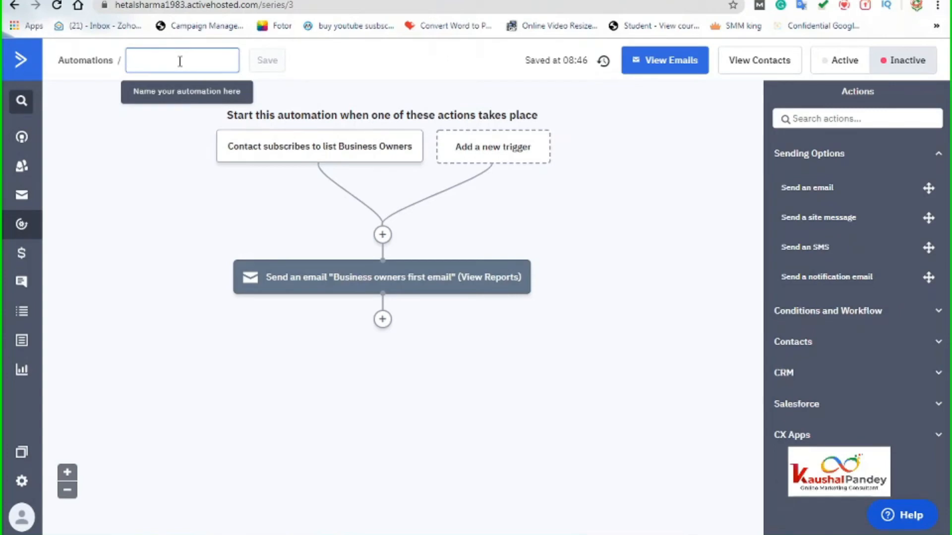
{"action": "type", "text": "B"}
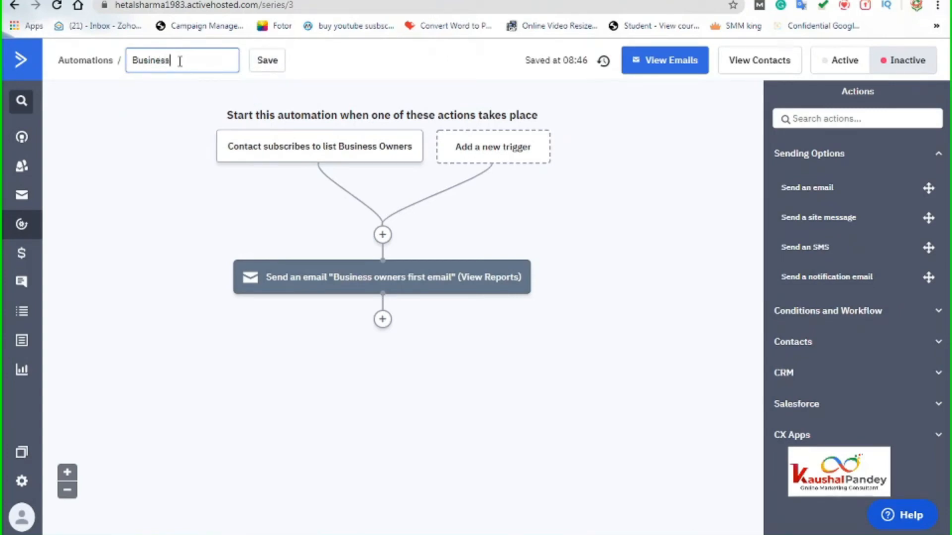
{"action": "type", "text": "usiness"}
{"action": "left_click", "coordinate": [268, 64]}
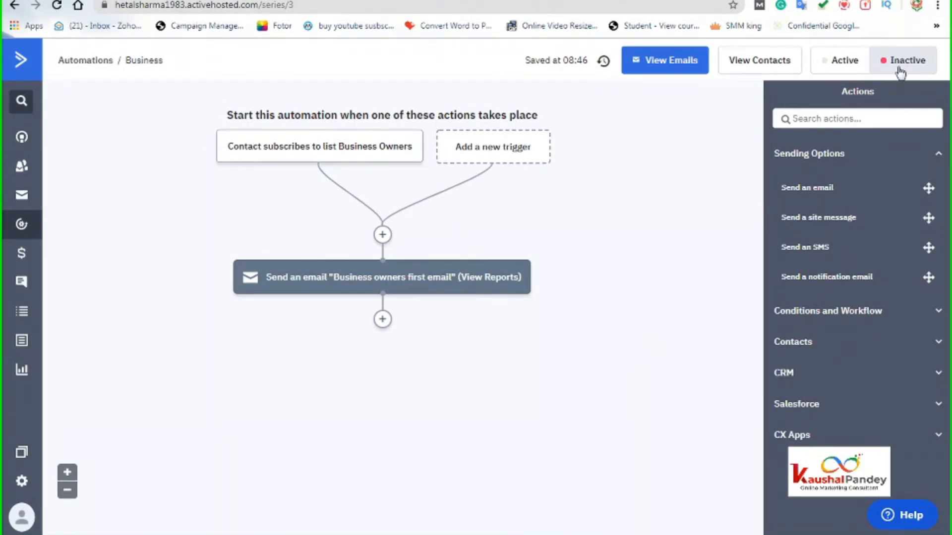
{"action": "left_click", "coordinate": [841, 63]}
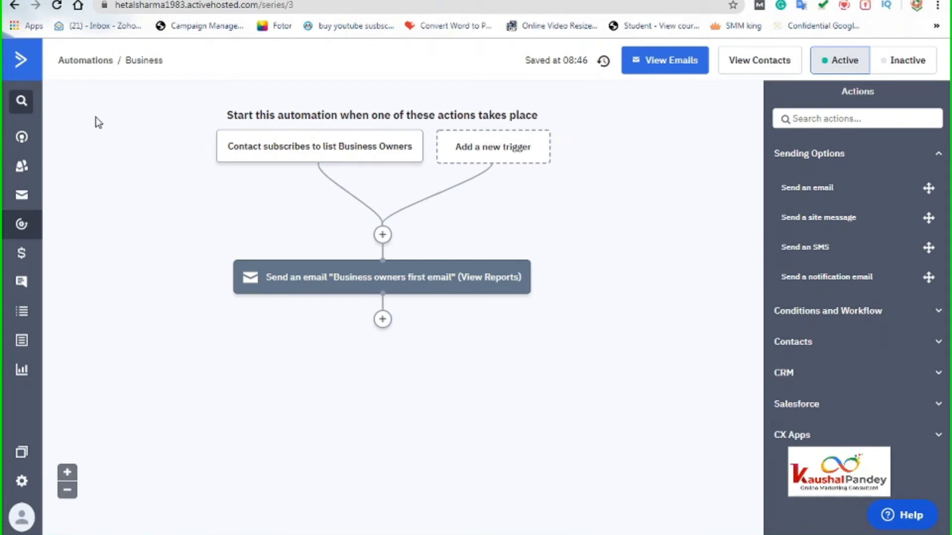
{"action": "left_click", "coordinate": [22, 74]}
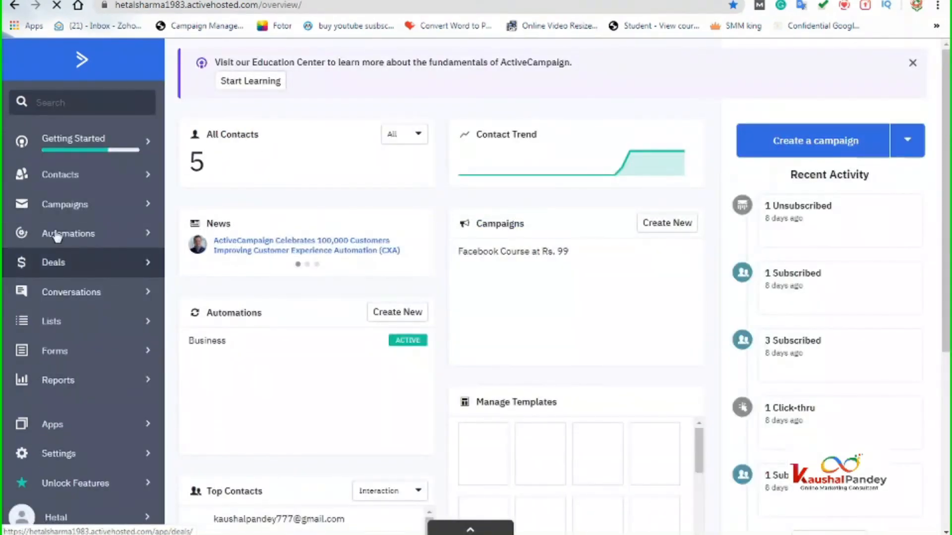
- Check that the Automations list shows the single active Business automation
{"action": "left_click", "coordinate": [79, 234]}
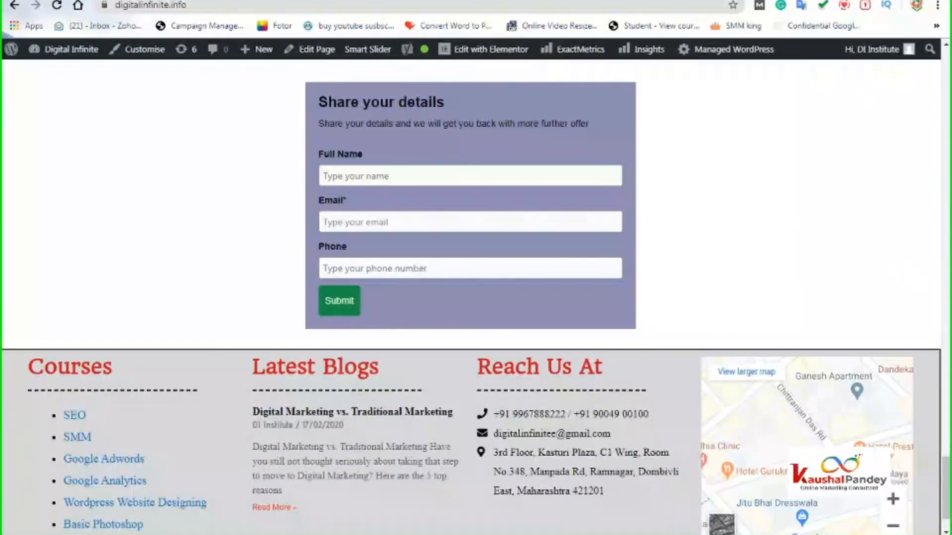
{"action": "scroll", "coordinate": [722, 261], "scroll_direction": "up", "scroll_amount": 10}
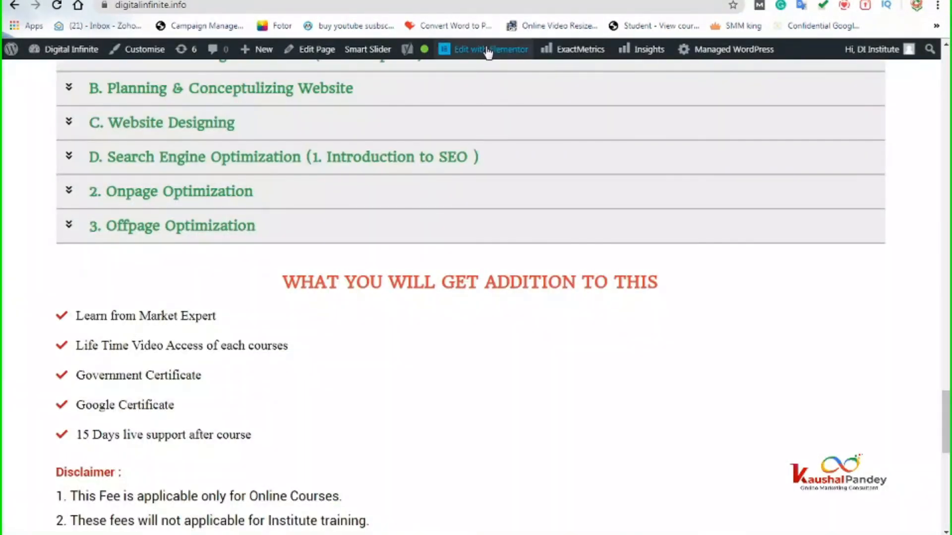
{"action": "scroll", "coordinate": [515, 307], "scroll_direction": "up", "scroll_amount": 15}
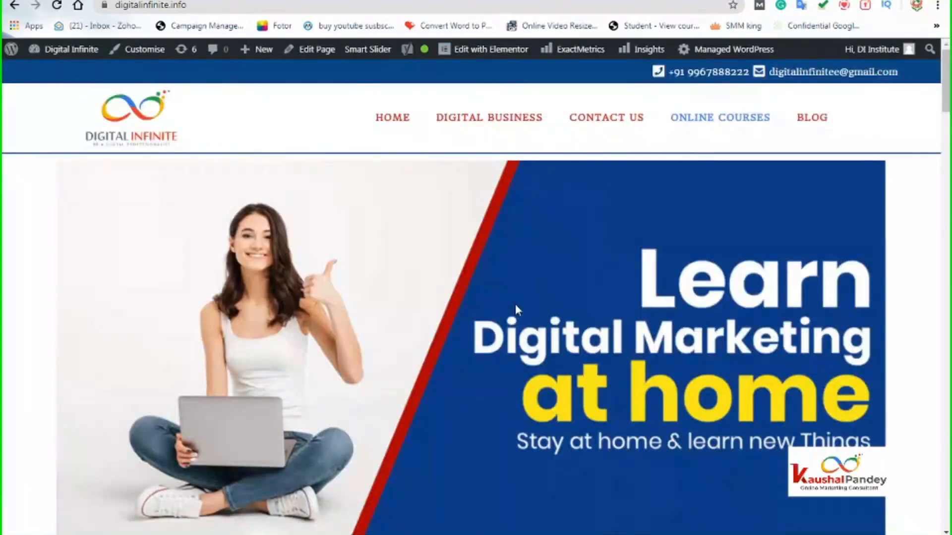
- Go to the Digital Business page's Subscribe for Email Updates form after checking the Gmail accounts
{"action": "left_click", "coordinate": [484, 121]}
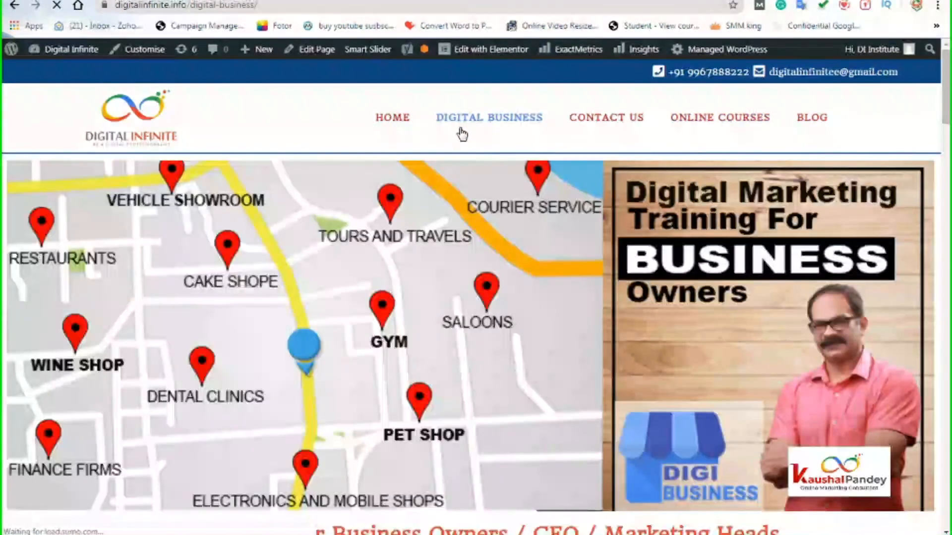
{"action": "scroll", "coordinate": [446, 415], "scroll_direction": "down", "scroll_amount": 15}
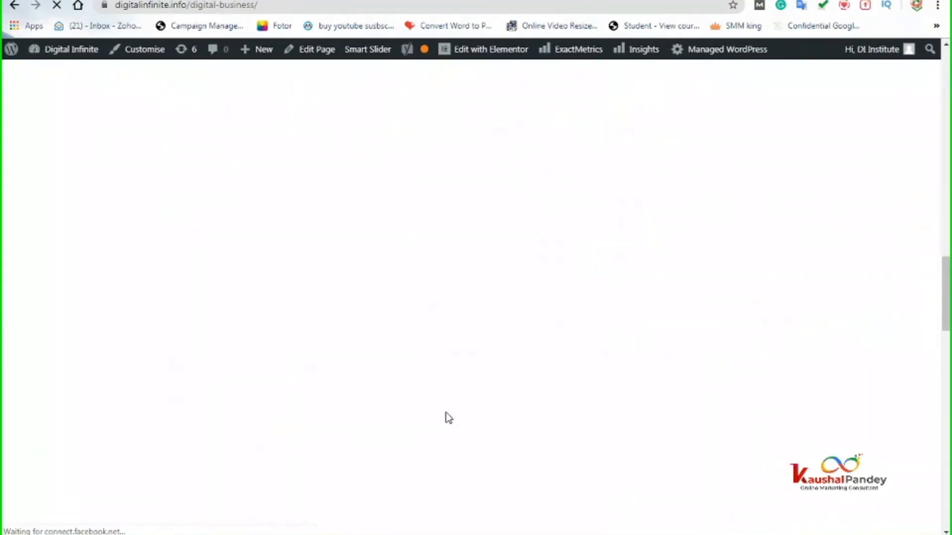
{"action": "scroll", "coordinate": [426, 407], "scroll_direction": "down", "scroll_amount": 13}
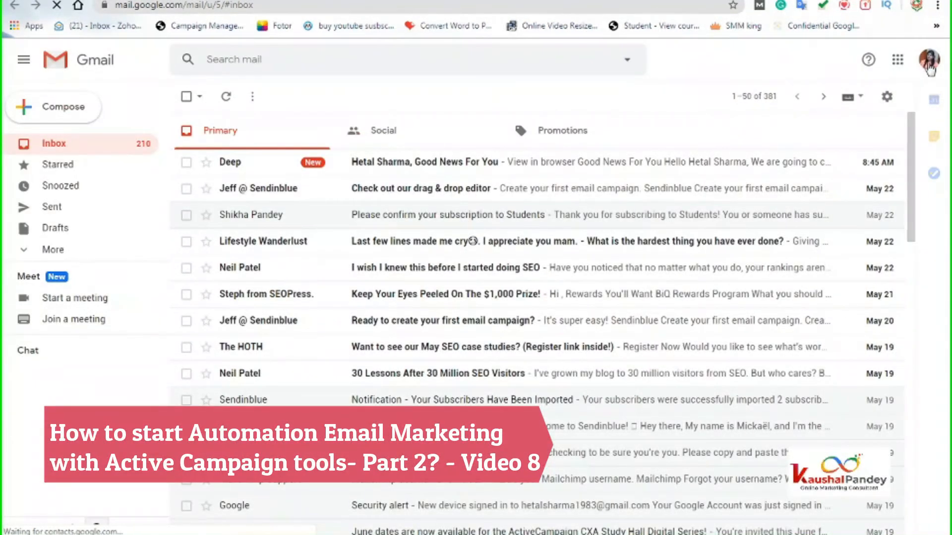
{"action": "left_click", "coordinate": [929, 67]}
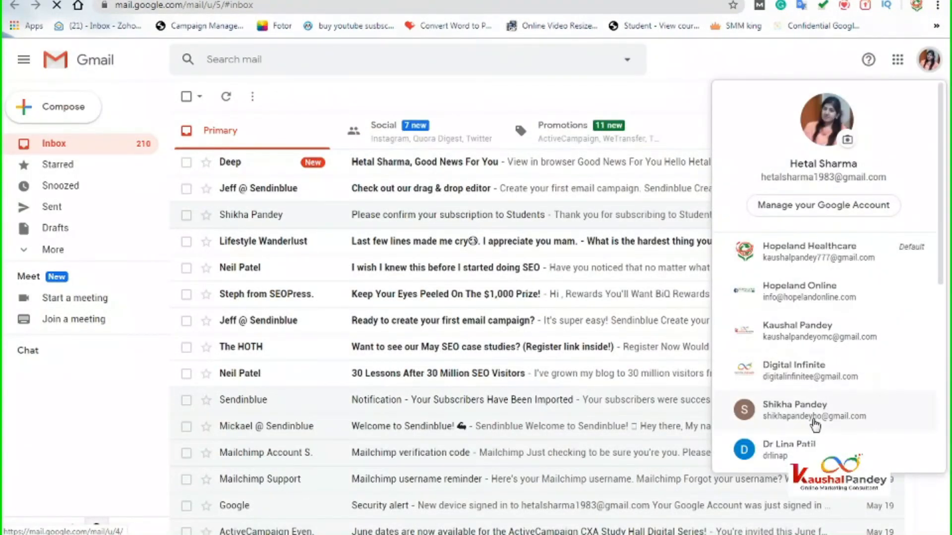
{"action": "scroll", "coordinate": [814, 424], "scroll_direction": "down", "scroll_amount": 2}
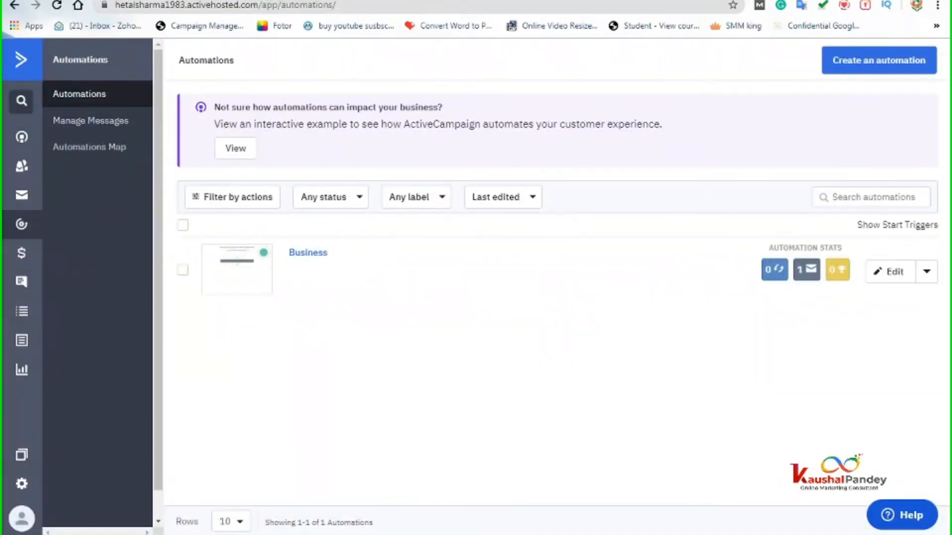
{"action": "left_click", "coordinate": [590, 2]}
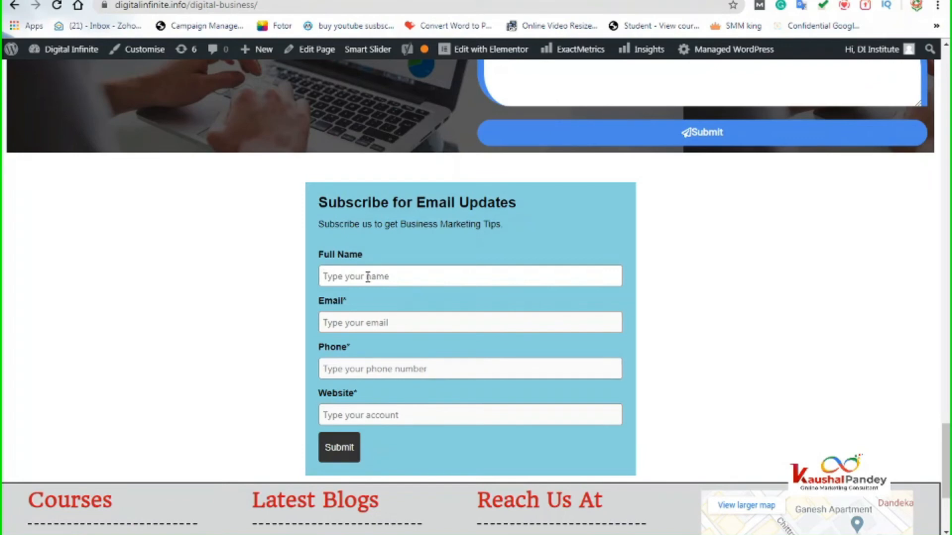
{"action": "key", "text": "Tab"}
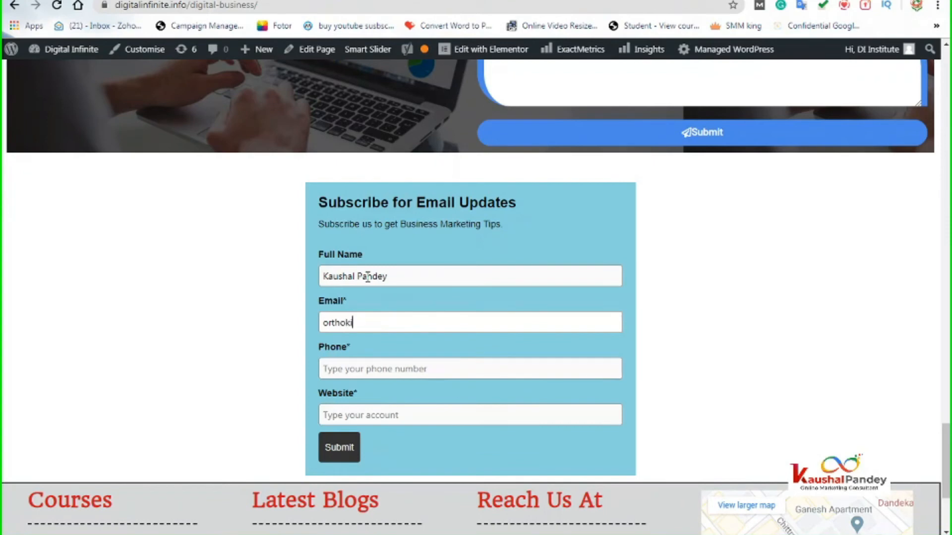
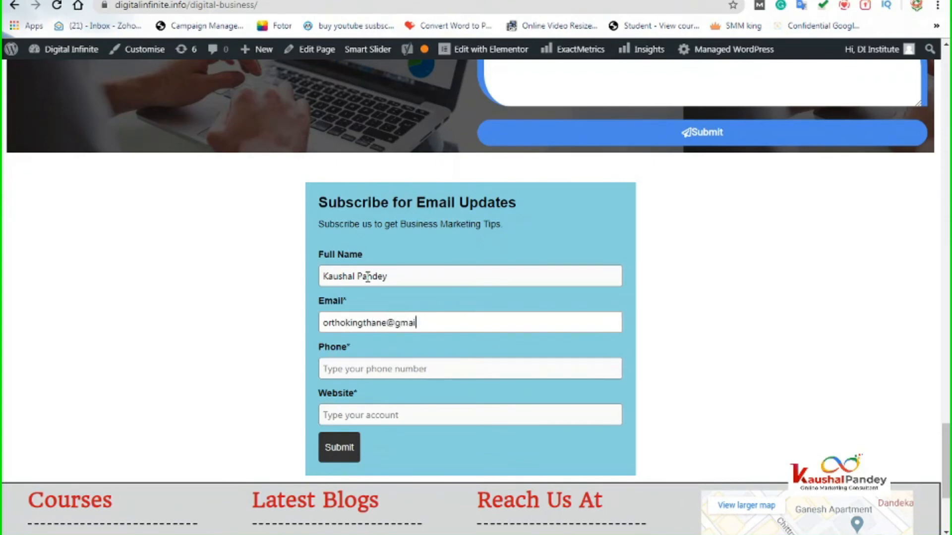
{"action": "left_click", "coordinate": [388, 362]}
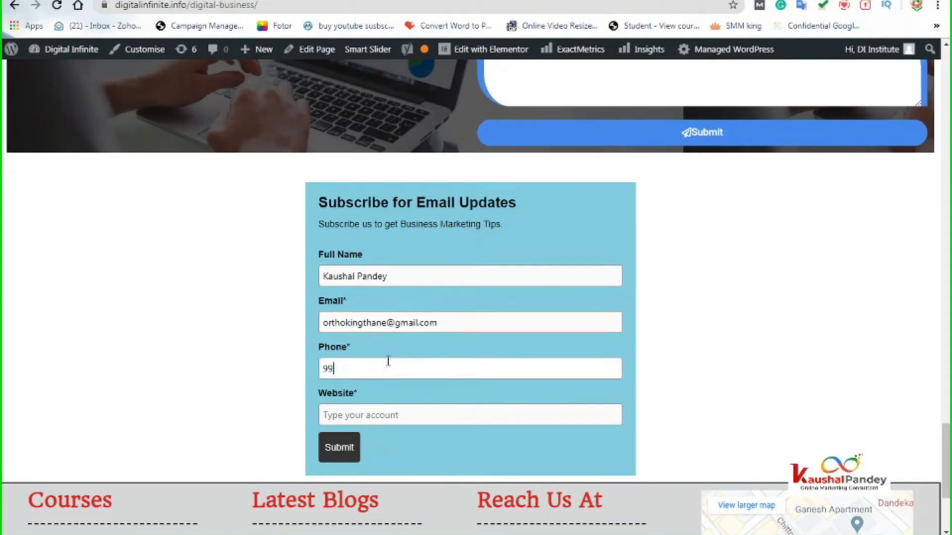
{"action": "left_click", "coordinate": [376, 417]}
{"action": "type", "text": "www."}
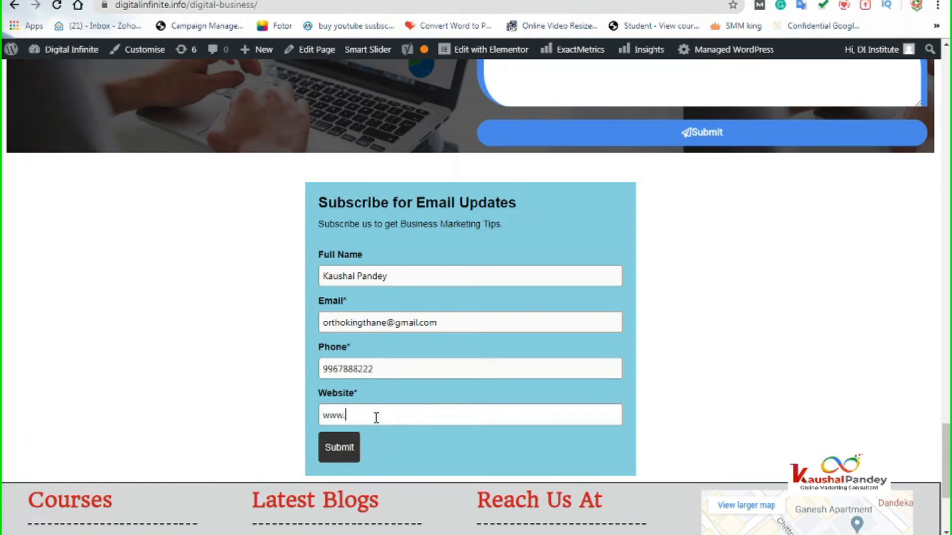
{"action": "type", "text": "digitalinfini"}
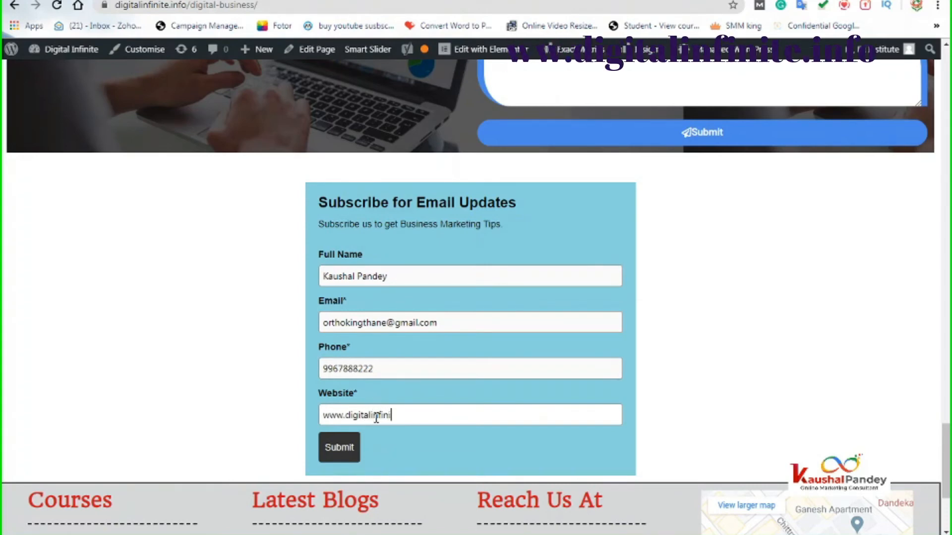
{"action": "type", "text": "te.co.i"}
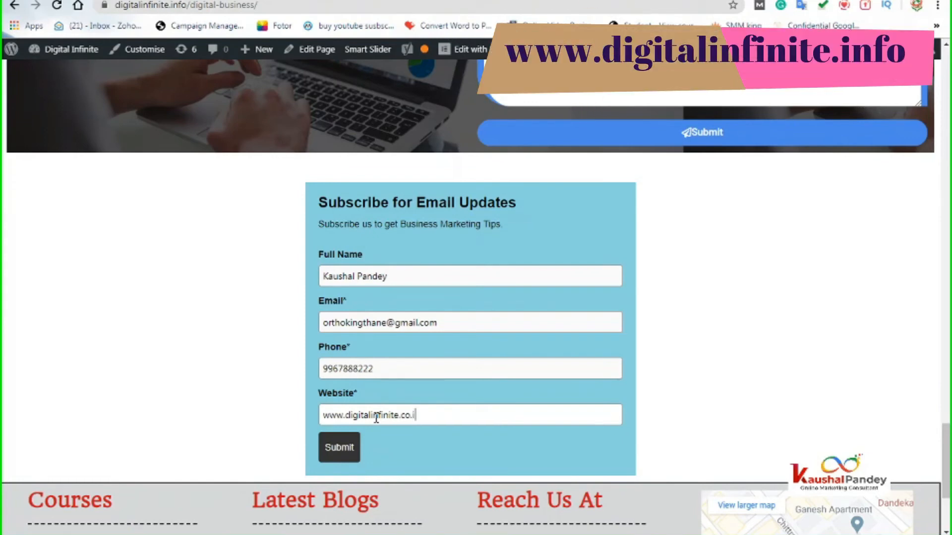
{"action": "type", "text": "n"}
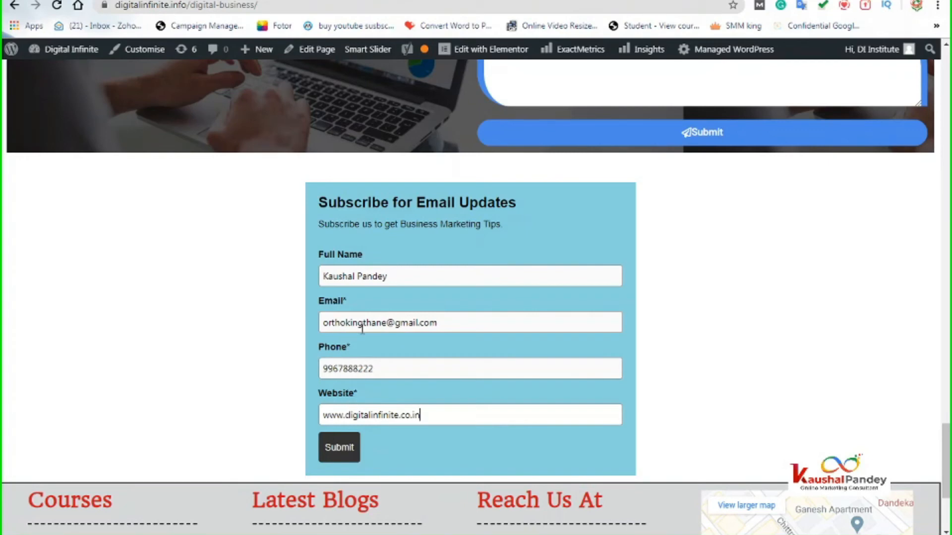
{"action": "left_click", "coordinate": [345, 452]}
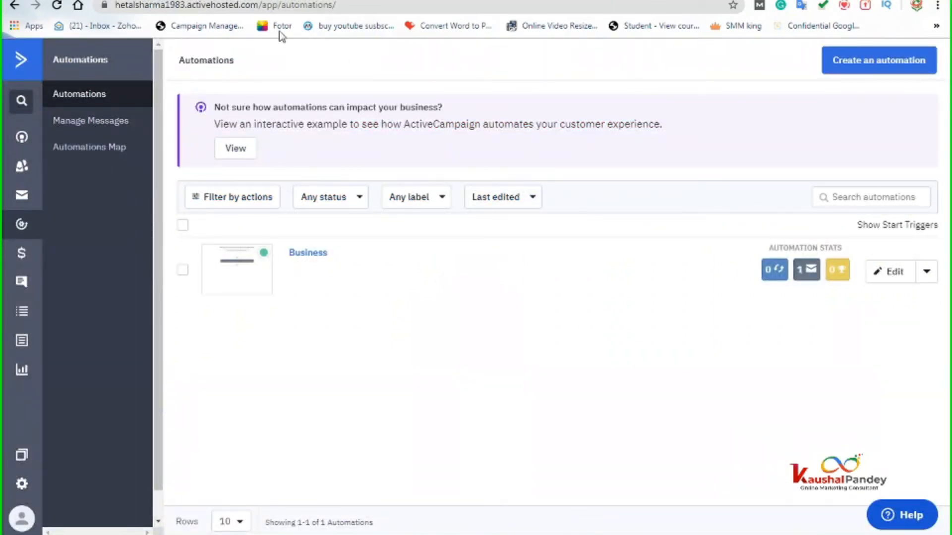
- Refresh Automations and find the new contact, created 05/23/2020 08:48, in Business Owners' active contacts
{"action": "left_click", "coordinate": [331, 5]}
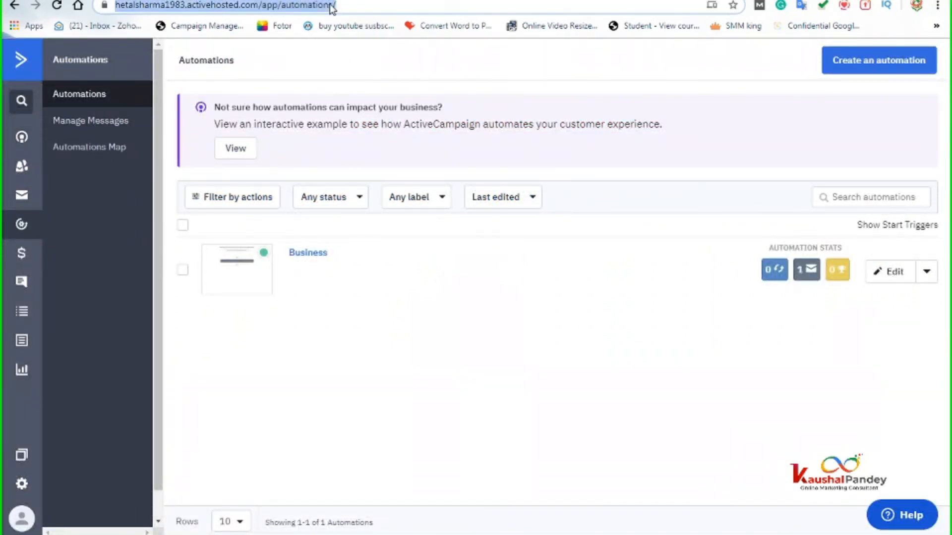
{"action": "key", "text": "Return"}
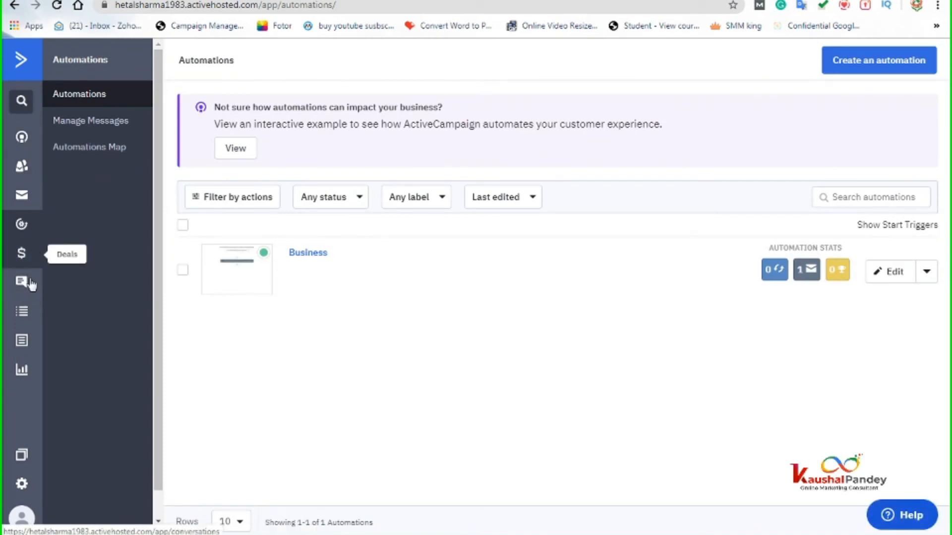
{"action": "left_click", "coordinate": [15, 52]}
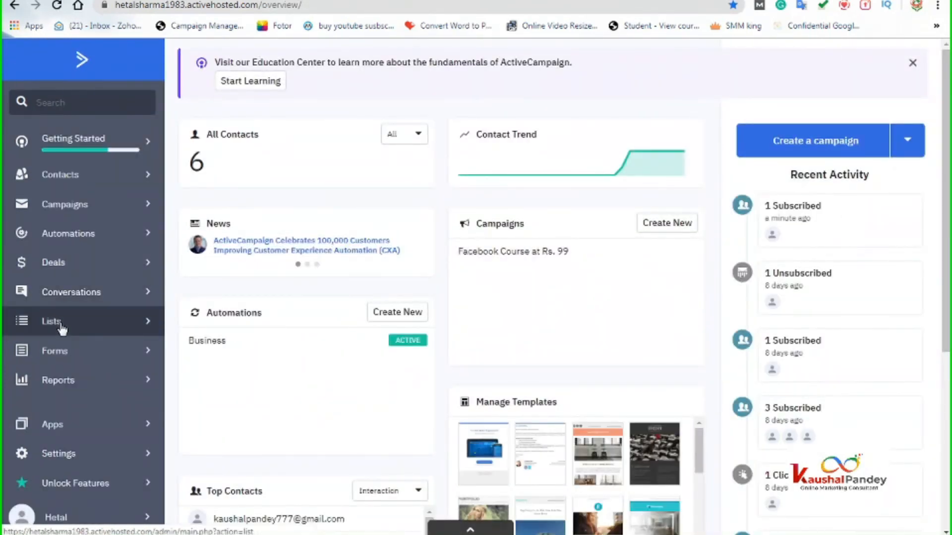
{"action": "left_click", "coordinate": [59, 325]}
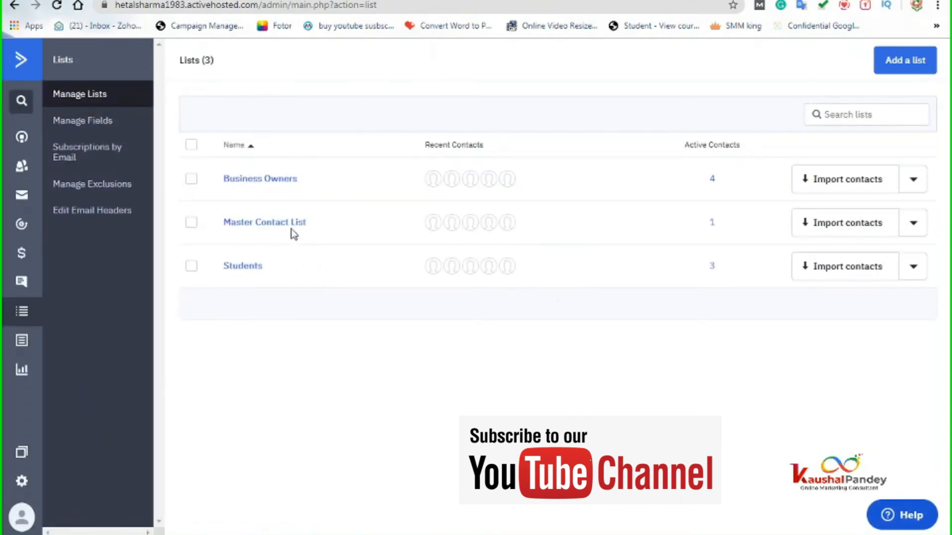
{"action": "left_click", "coordinate": [713, 181]}
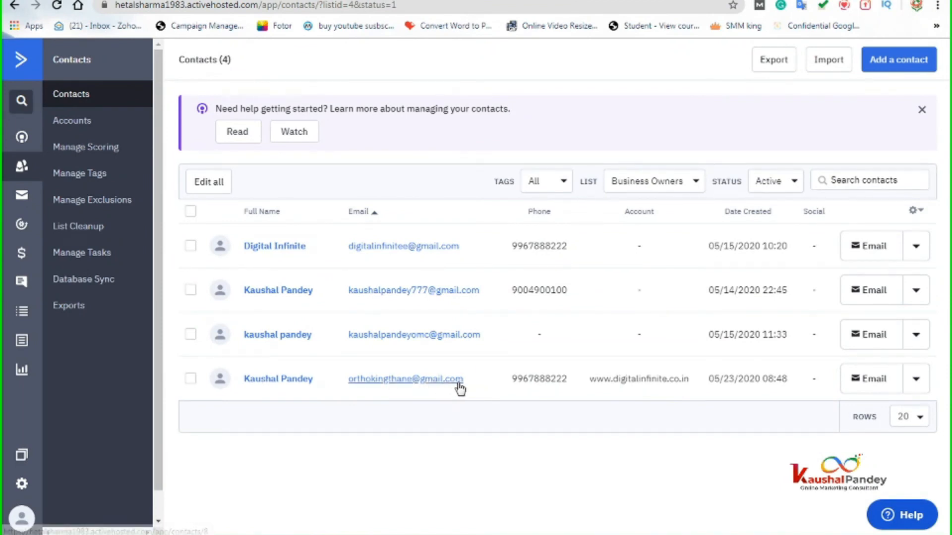
{"action": "double_click", "coordinate": [788, 380]}
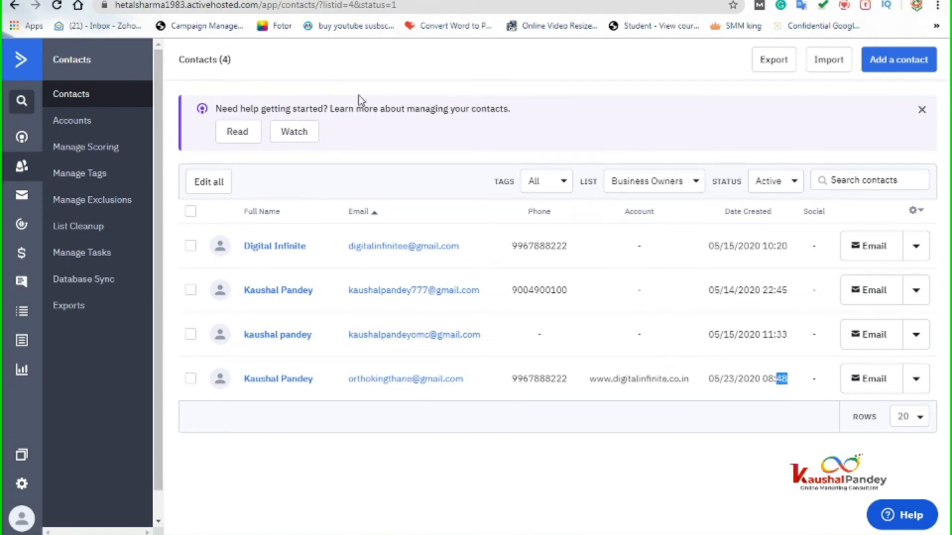
{"action": "key", "text": "ctrl+Tab"}
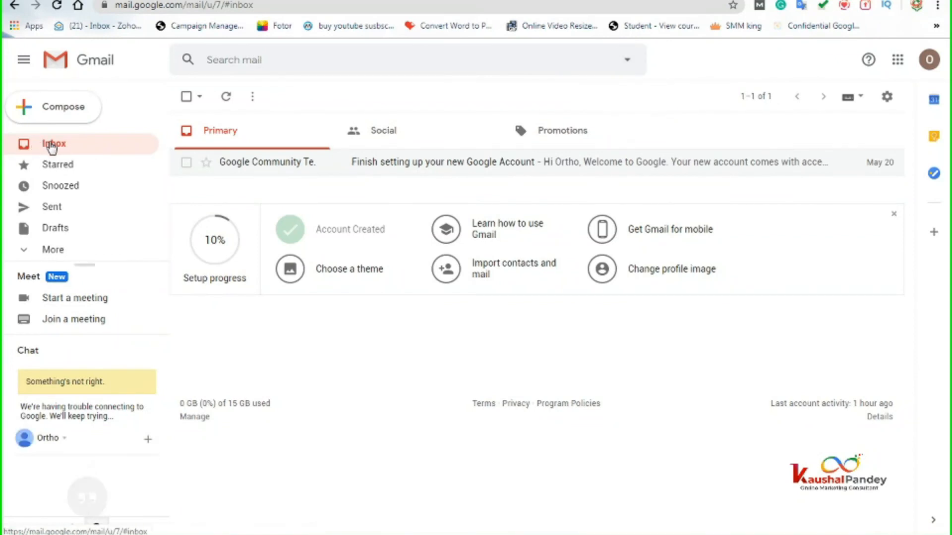
- Find and read the 'Thanks for Subscribing to us- Digital Infinite' email in the Primary inbox
{"action": "left_click", "coordinate": [563, 132]}
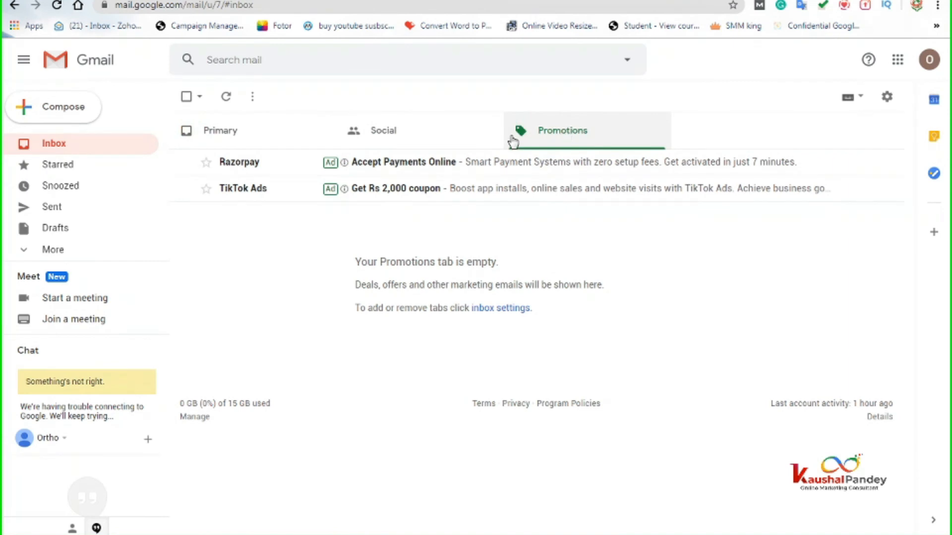
{"action": "left_click", "coordinate": [59, 144]}
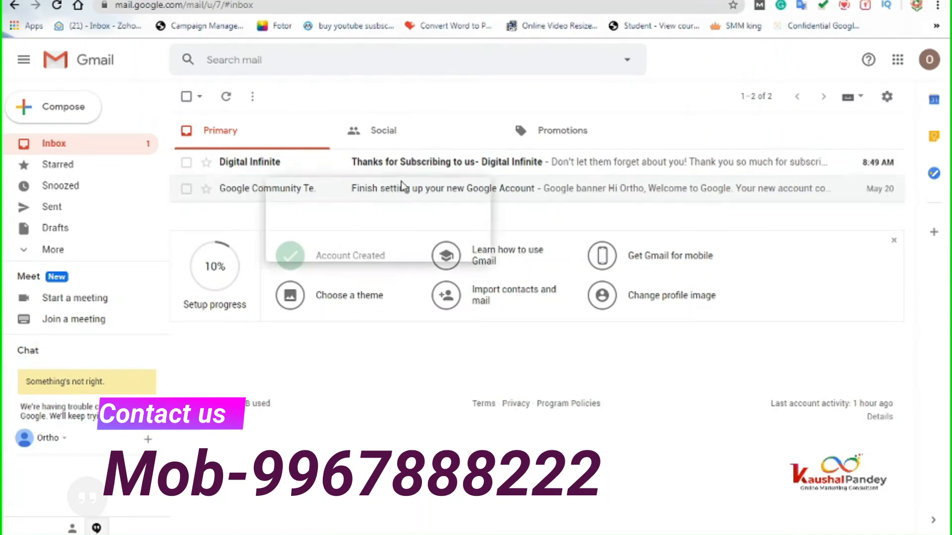
{"action": "left_click", "coordinate": [481, 168]}
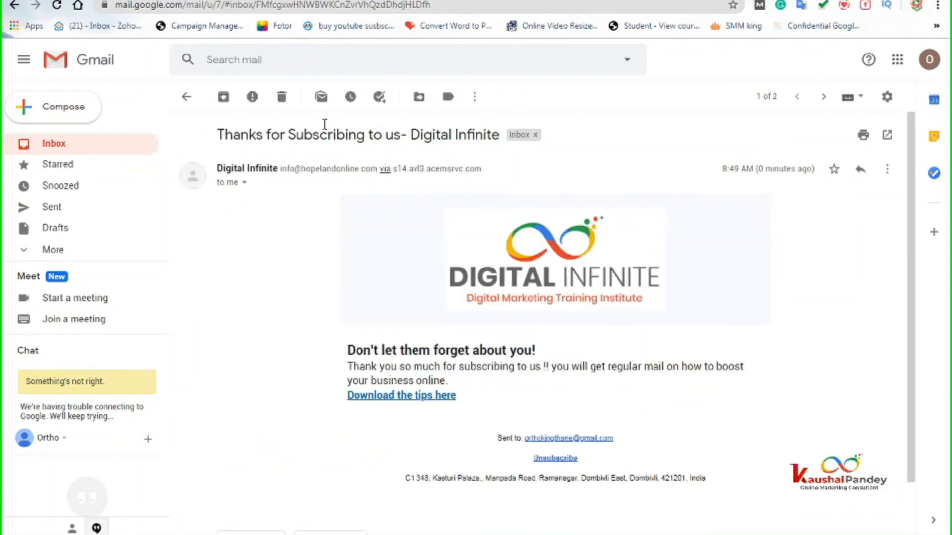
{"action": "left_click", "coordinate": [48, 146]}
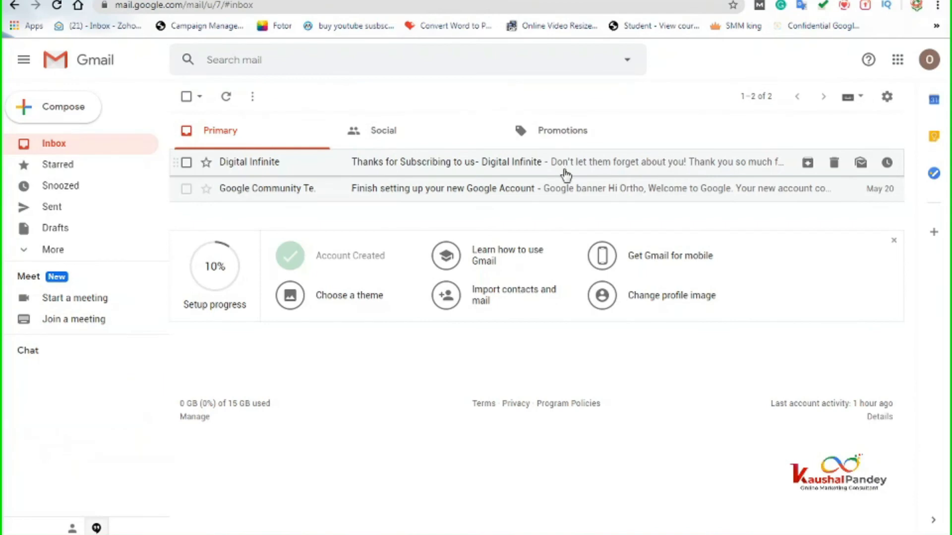
- Reopen the Digital Infinite email and follow its 'Download the tips here' link
{"action": "left_click", "coordinate": [464, 165]}
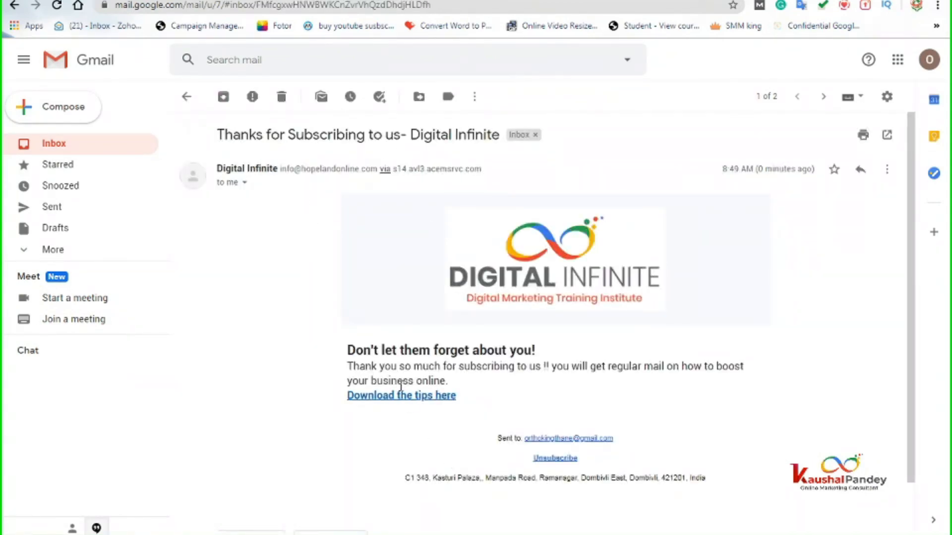
{"action": "left_click", "coordinate": [382, 397]}
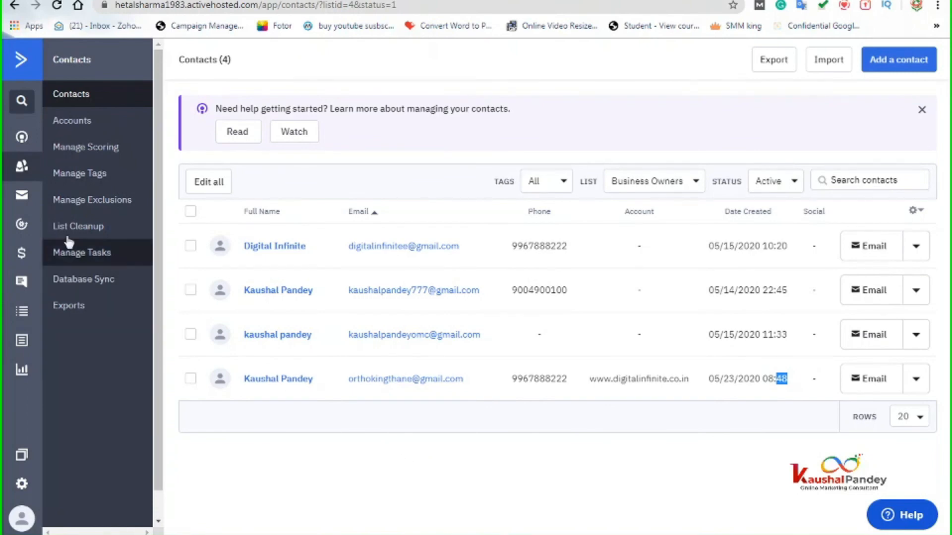
- Check the Business automation's stats, then return to the dashboard showing 1 Click-thru
{"action": "left_click", "coordinate": [23, 63]}
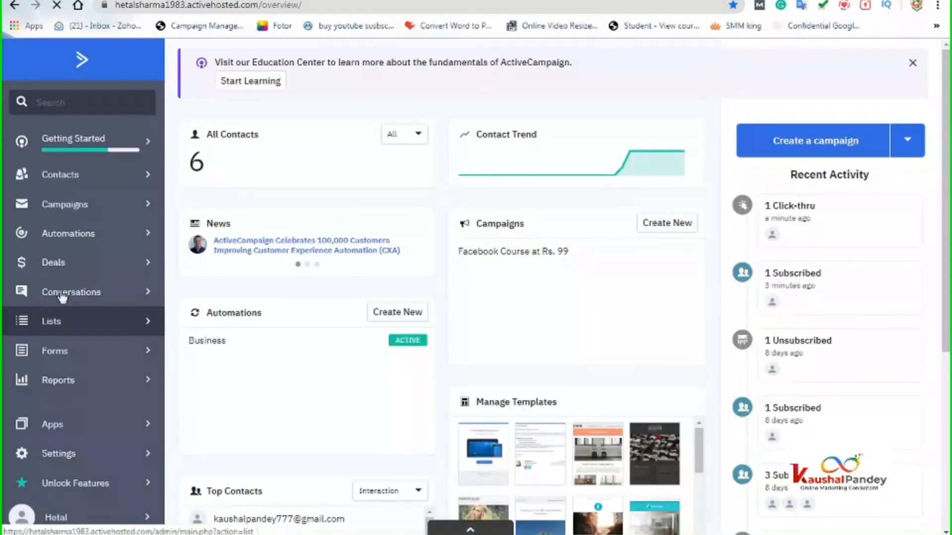
{"action": "left_click", "coordinate": [74, 241]}
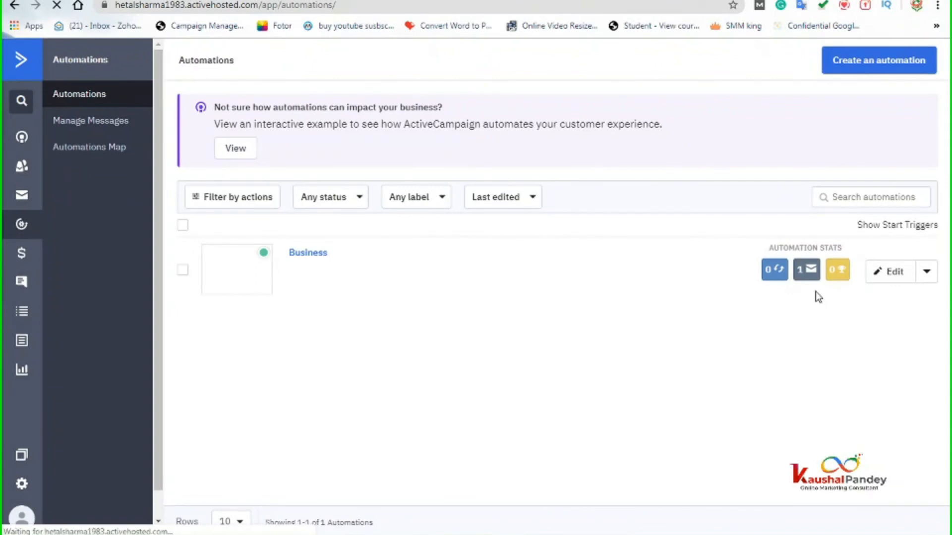
{"action": "mouse_move", "coordinate": [806, 280]}
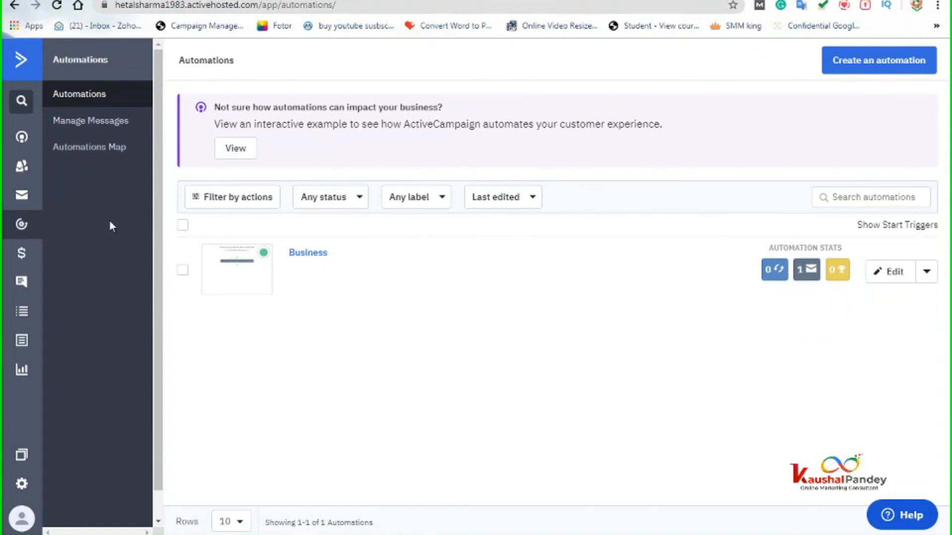
{"action": "left_click", "coordinate": [24, 59]}
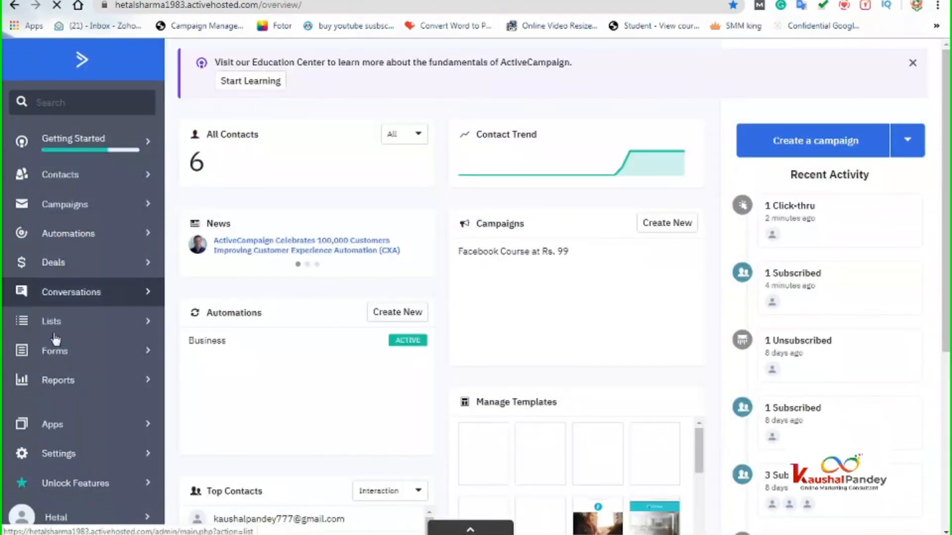
{"action": "left_click", "coordinate": [62, 381]}
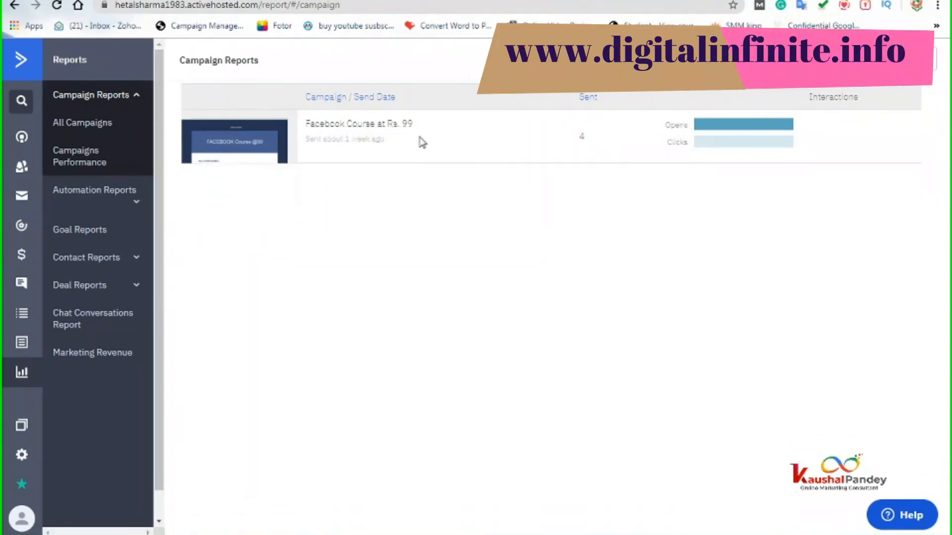
{"action": "mouse_move", "coordinate": [715, 133]}
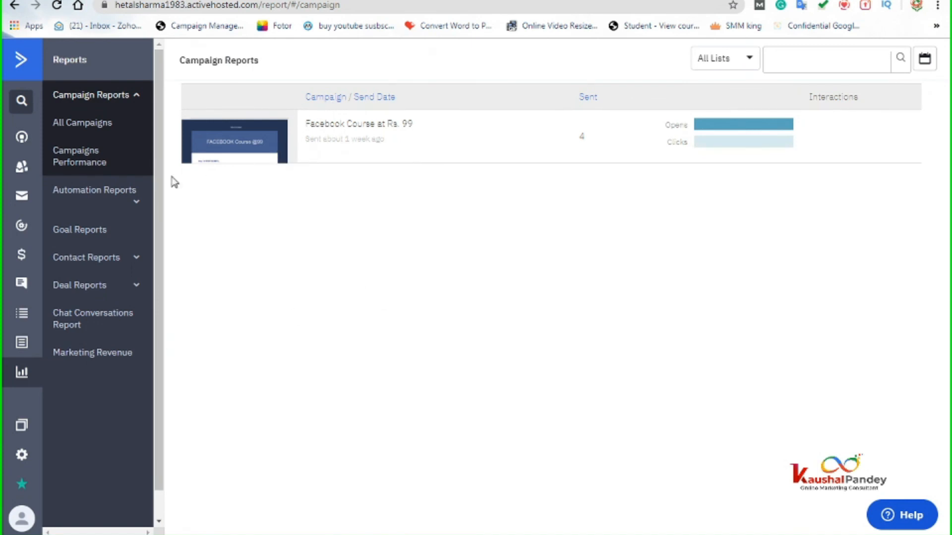
{"action": "left_click", "coordinate": [24, 66]}
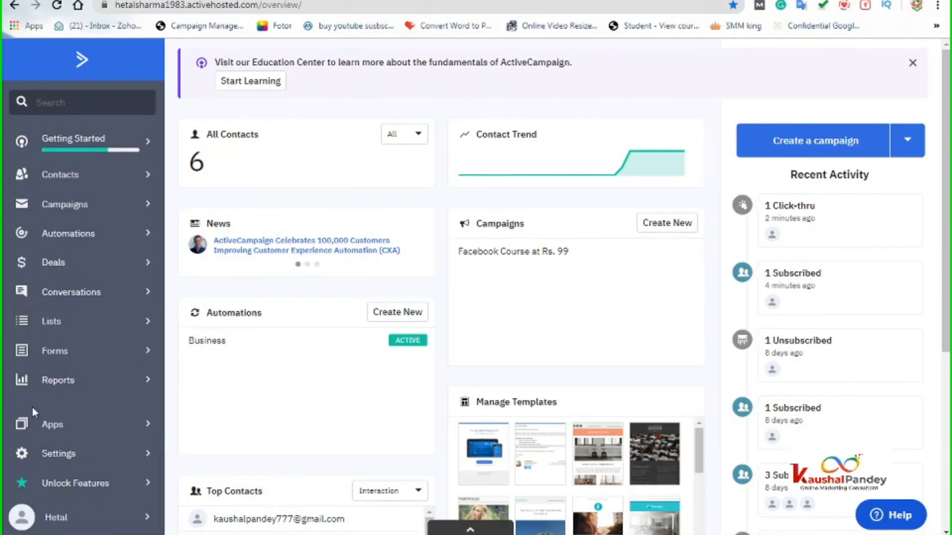
- Open the Business automation from the Automations list to edit its workflow
{"action": "left_click", "coordinate": [84, 240]}
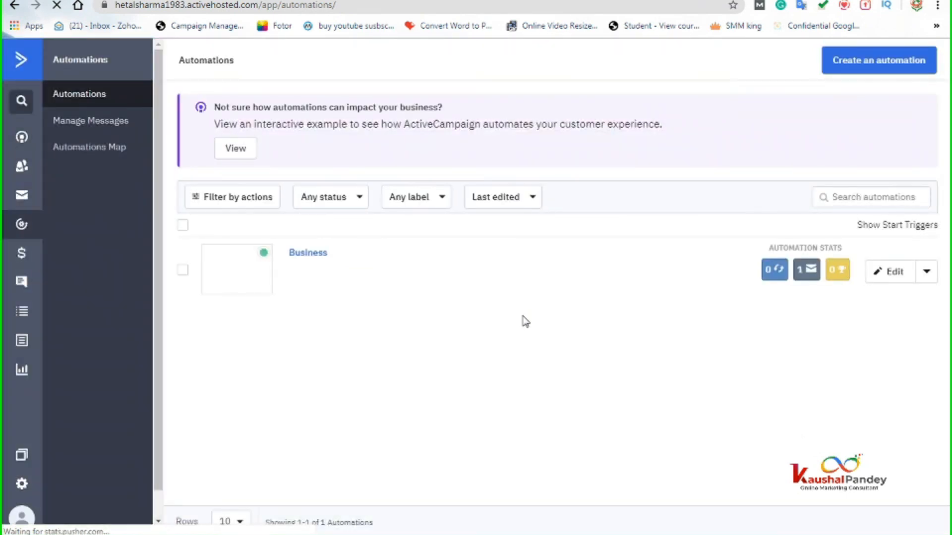
{"action": "left_click", "coordinate": [888, 277]}
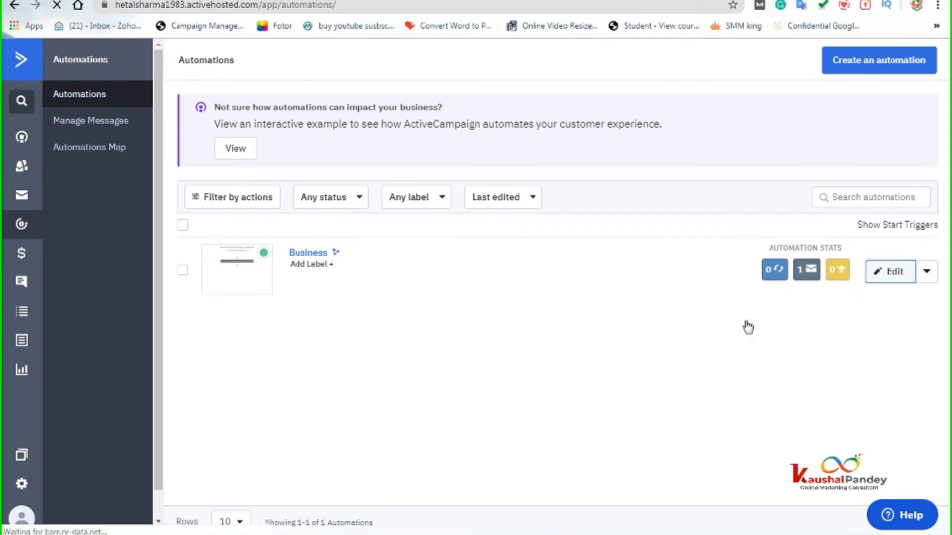